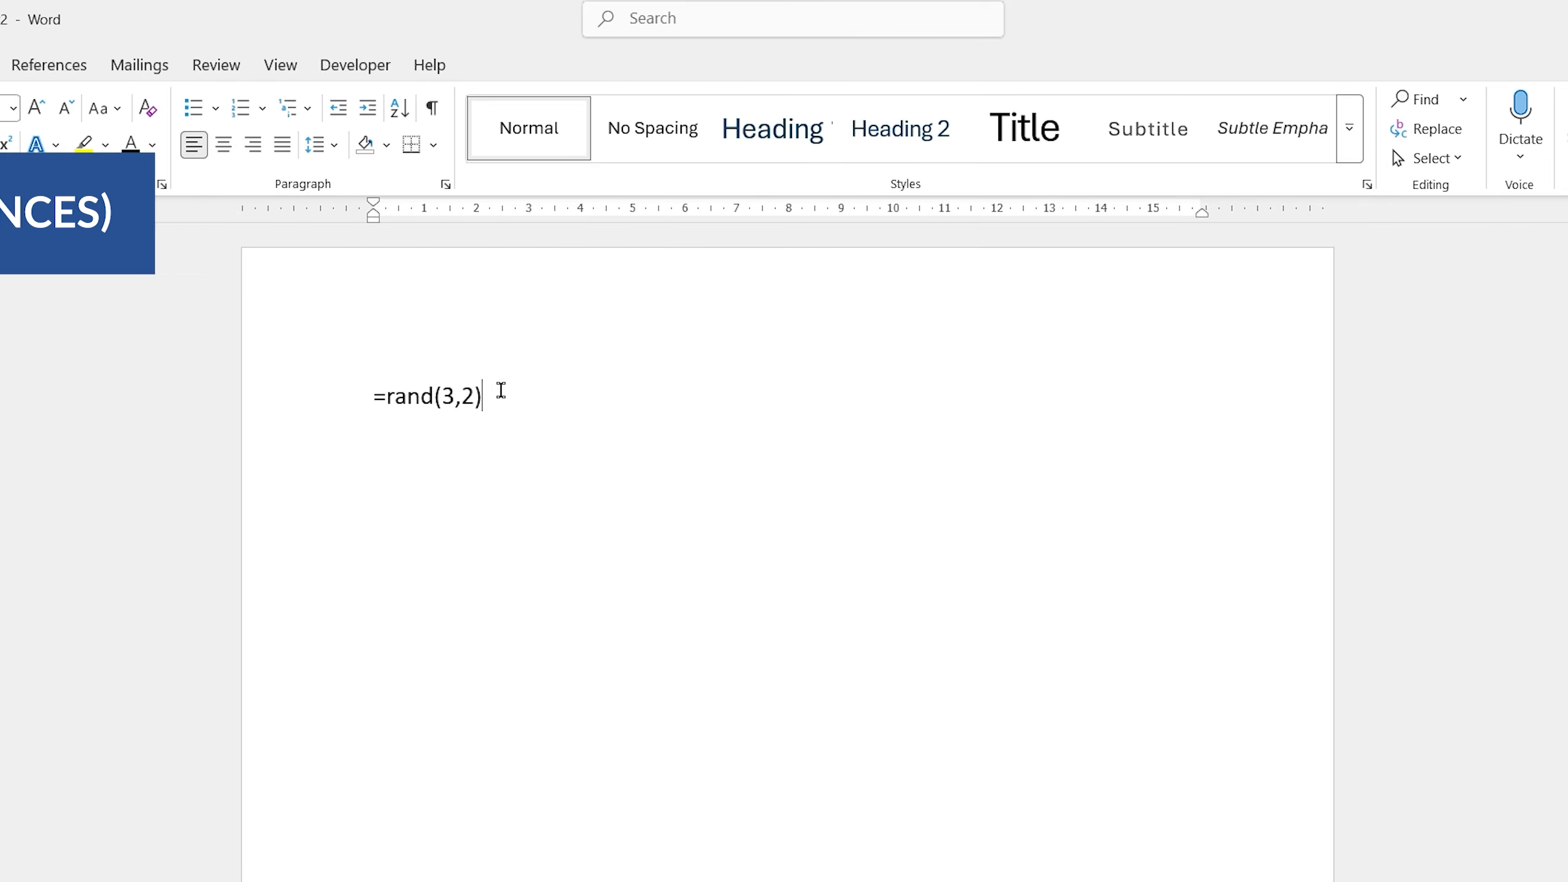
# Generate three paragraphs of sample text with two sentences each from =rand(3,2).
pyautogui.press('Return')
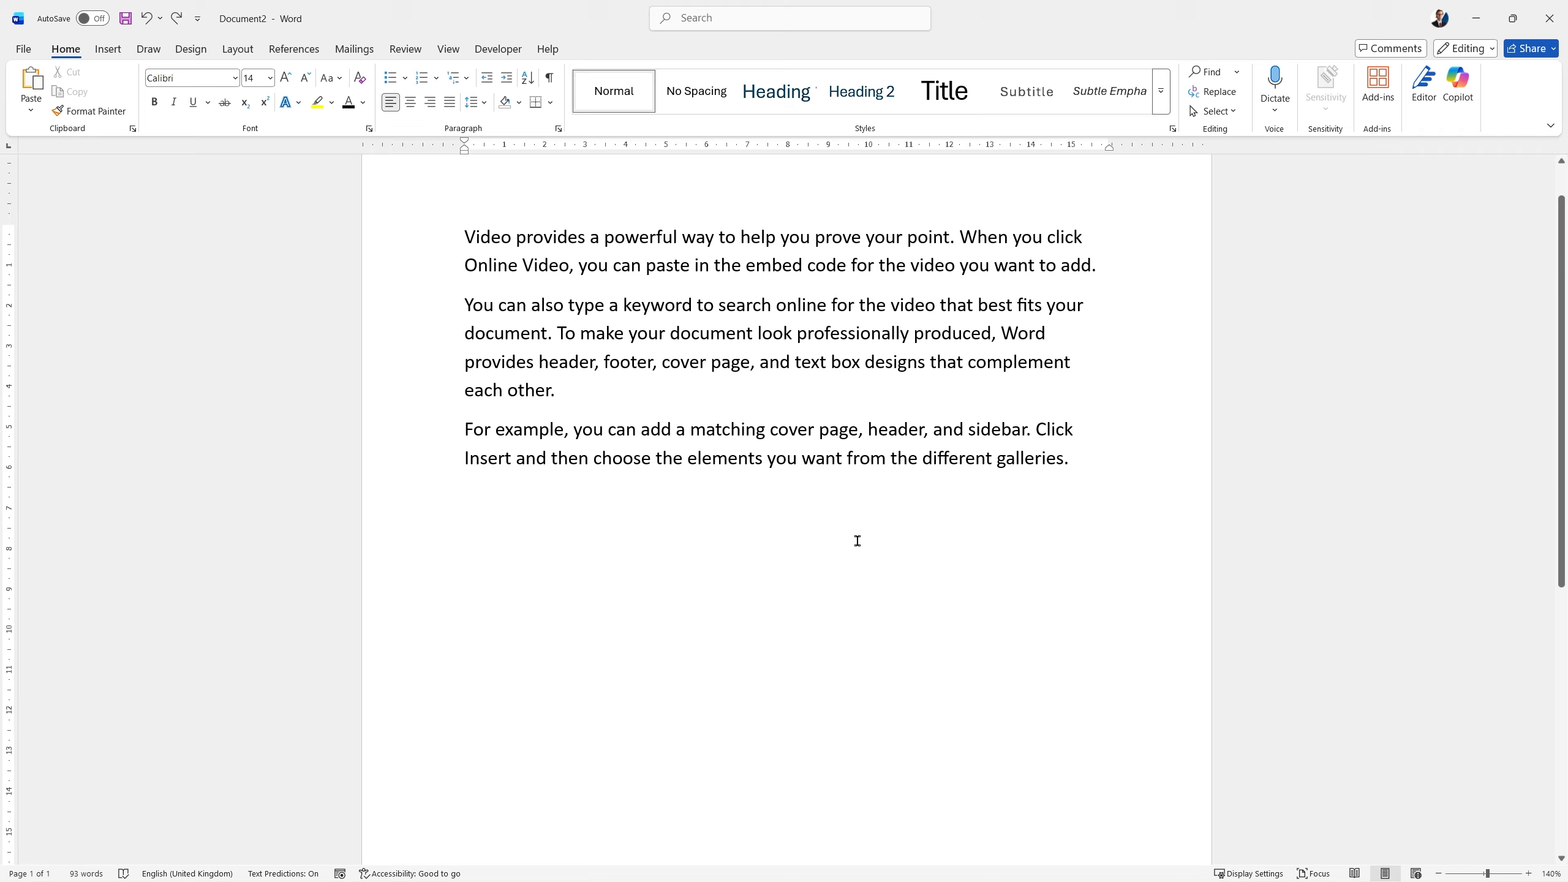
# Delete a rectangular block of text covering the beginnings of the lines in the first two paragraphs.
pyautogui.moveTo(460, 240); pyautogui.dragTo(957, 238)
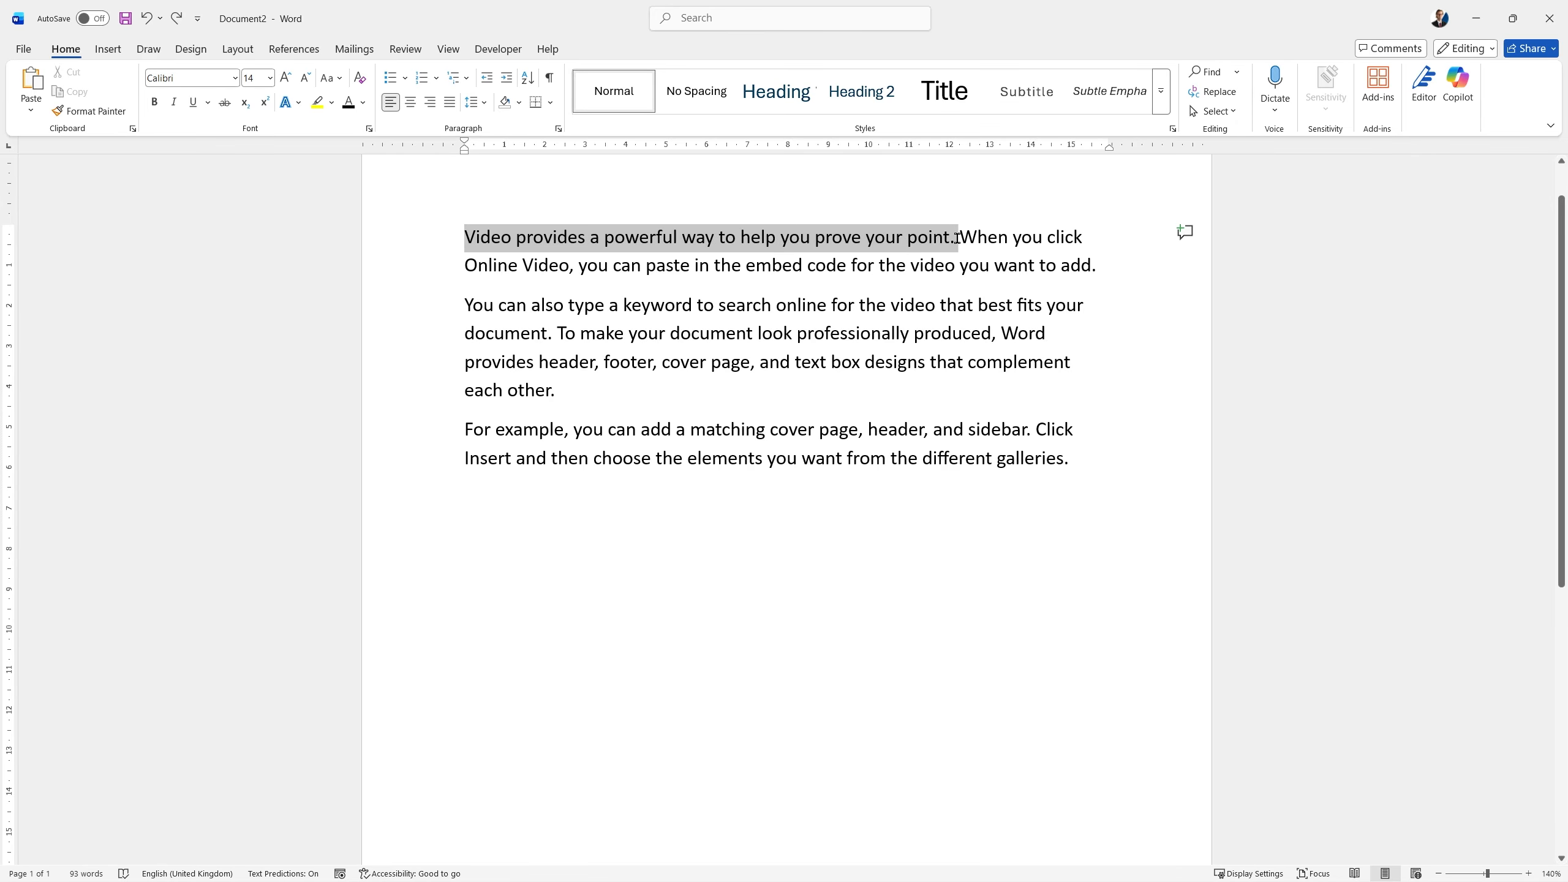
pyautogui.click(778, 591)
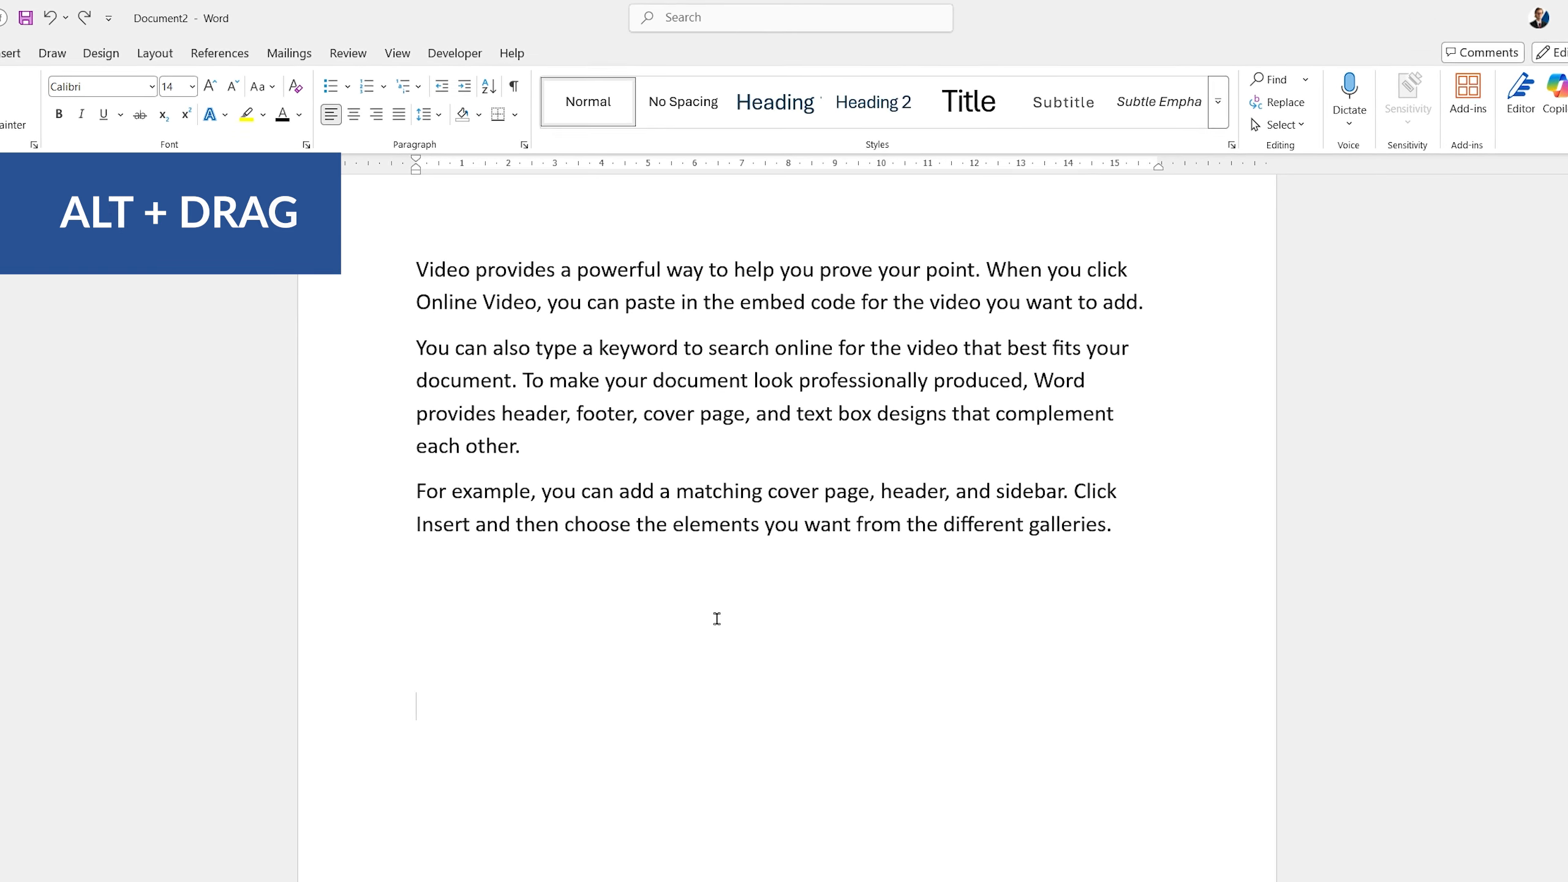
pyautogui.moveTo(384, 237); pyautogui.dragTo(559, 467)
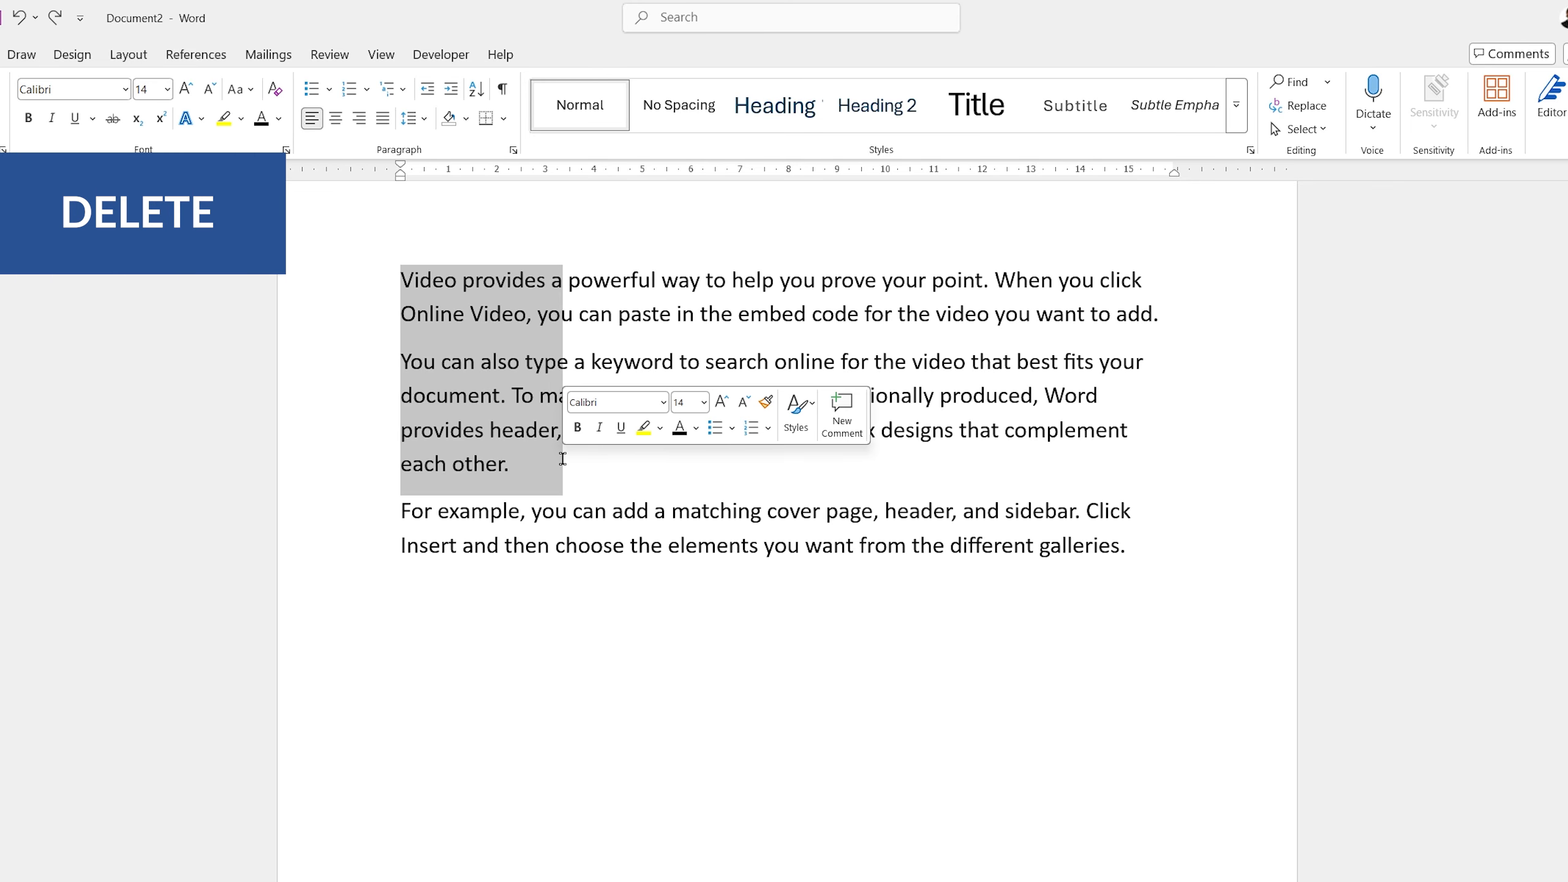
pyautogui.press('Delete')
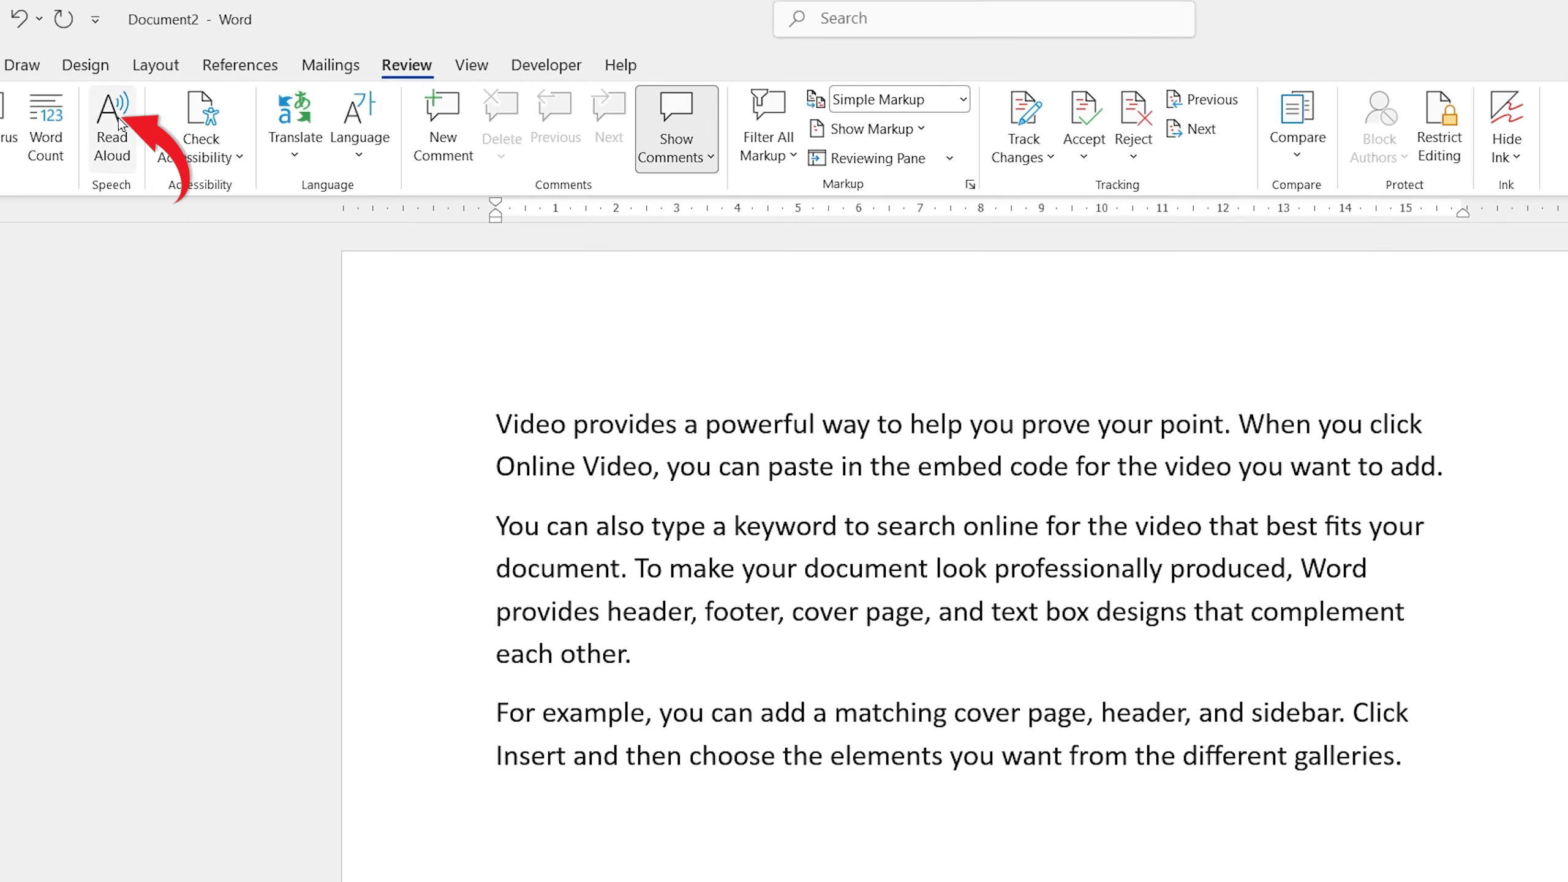
# Select the second and third paragraphs and bring up the commands available for the selected text.
pyautogui.click(642, 654)
pyautogui.moveTo(1378, 734); pyautogui.dragTo(486, 493)
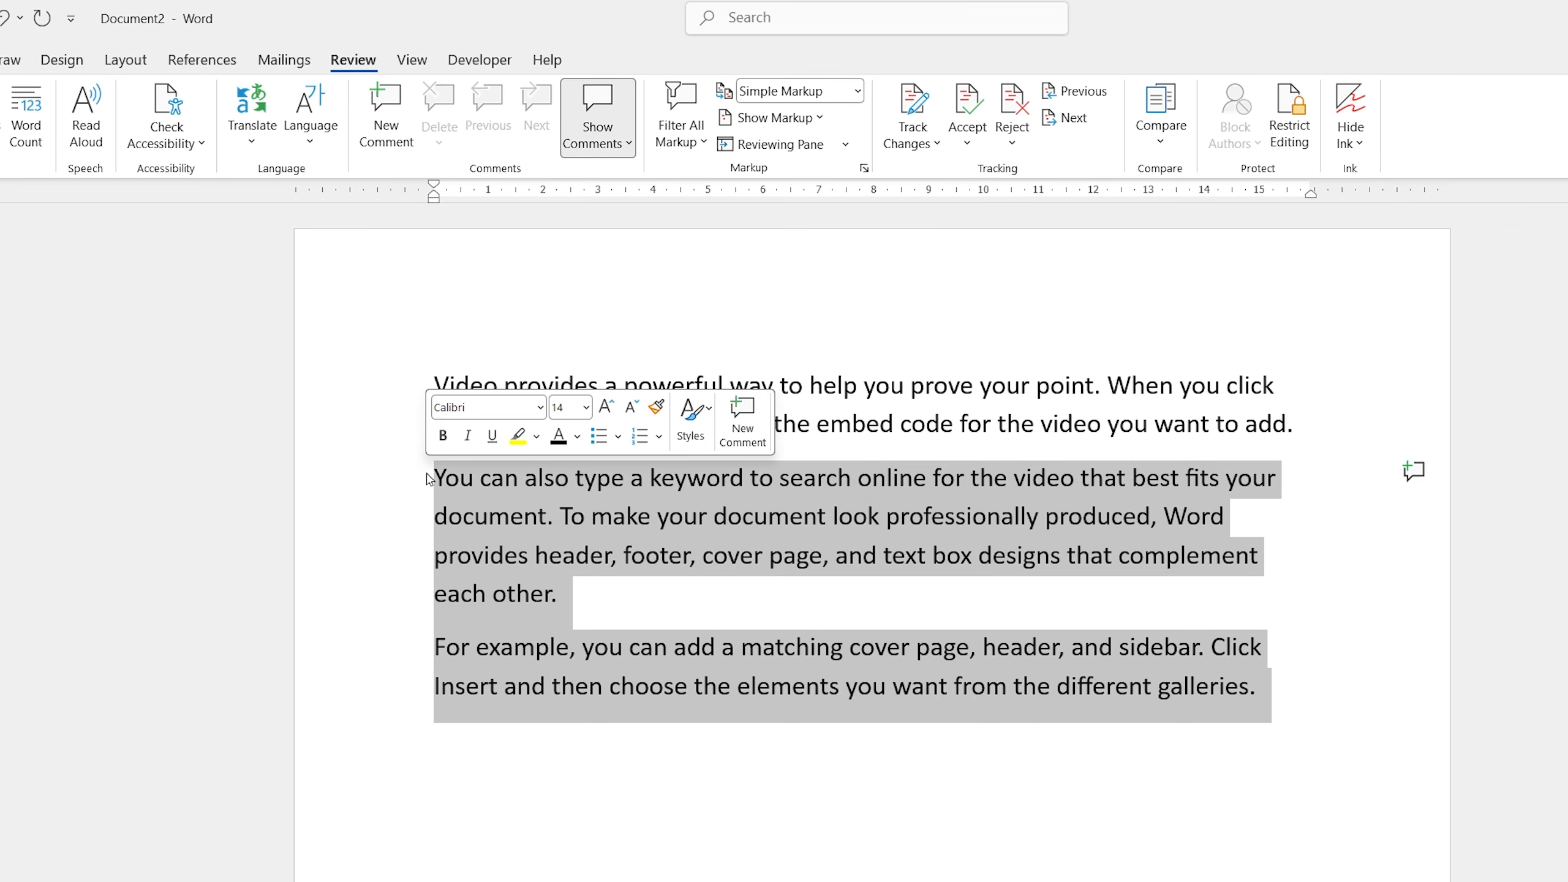
pyautogui.rightClick(517, 498)
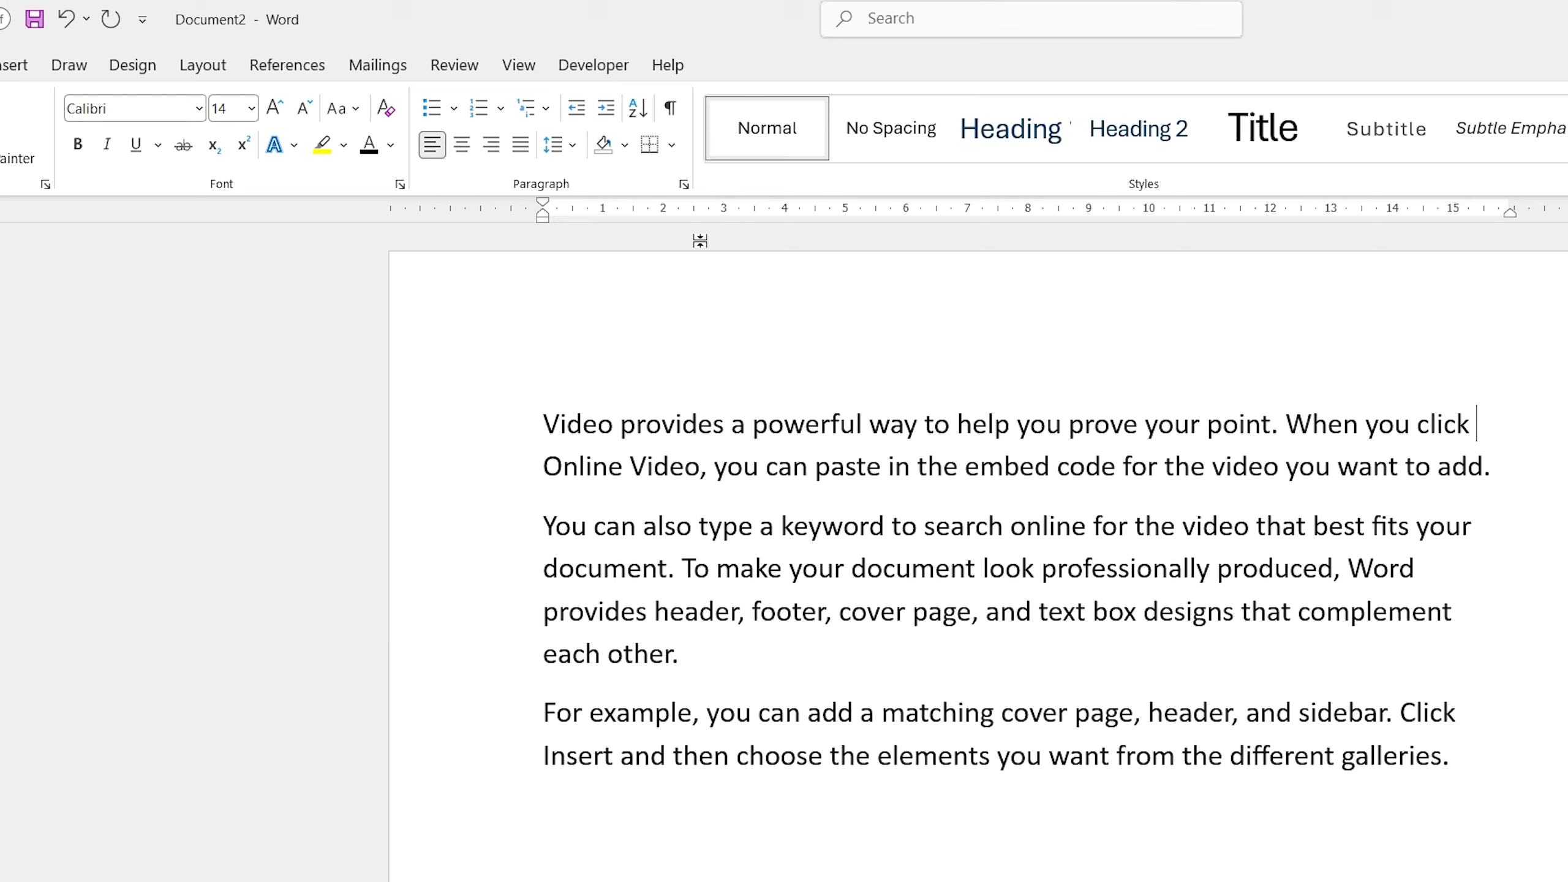
# View the document in the distraction-free Focus mode and return to the normal layout.
pyautogui.click(454, 52)
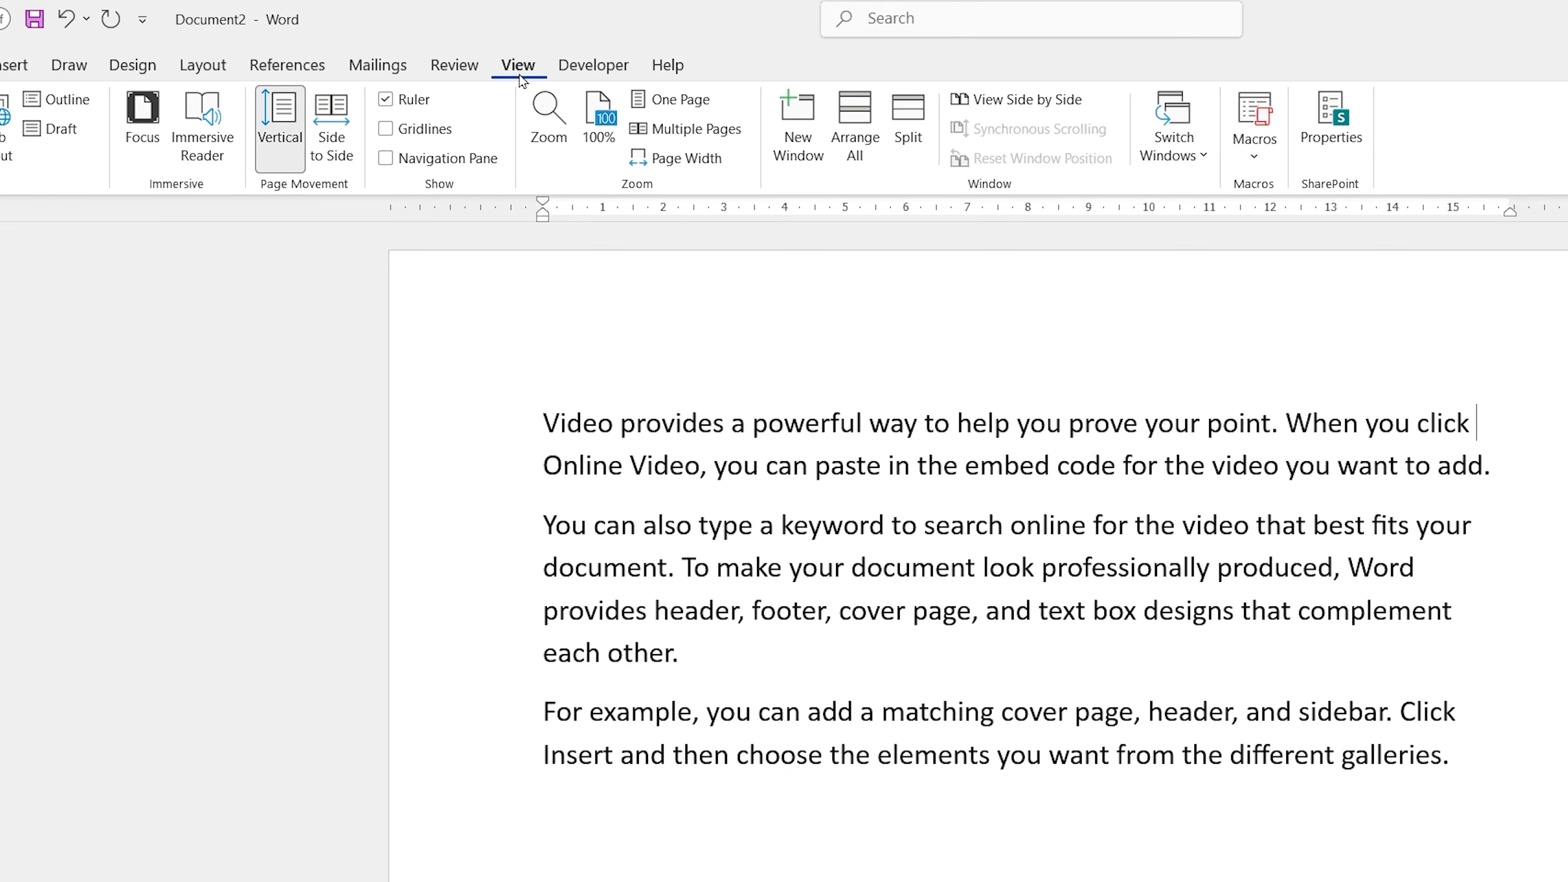
pyautogui.click(148, 114)
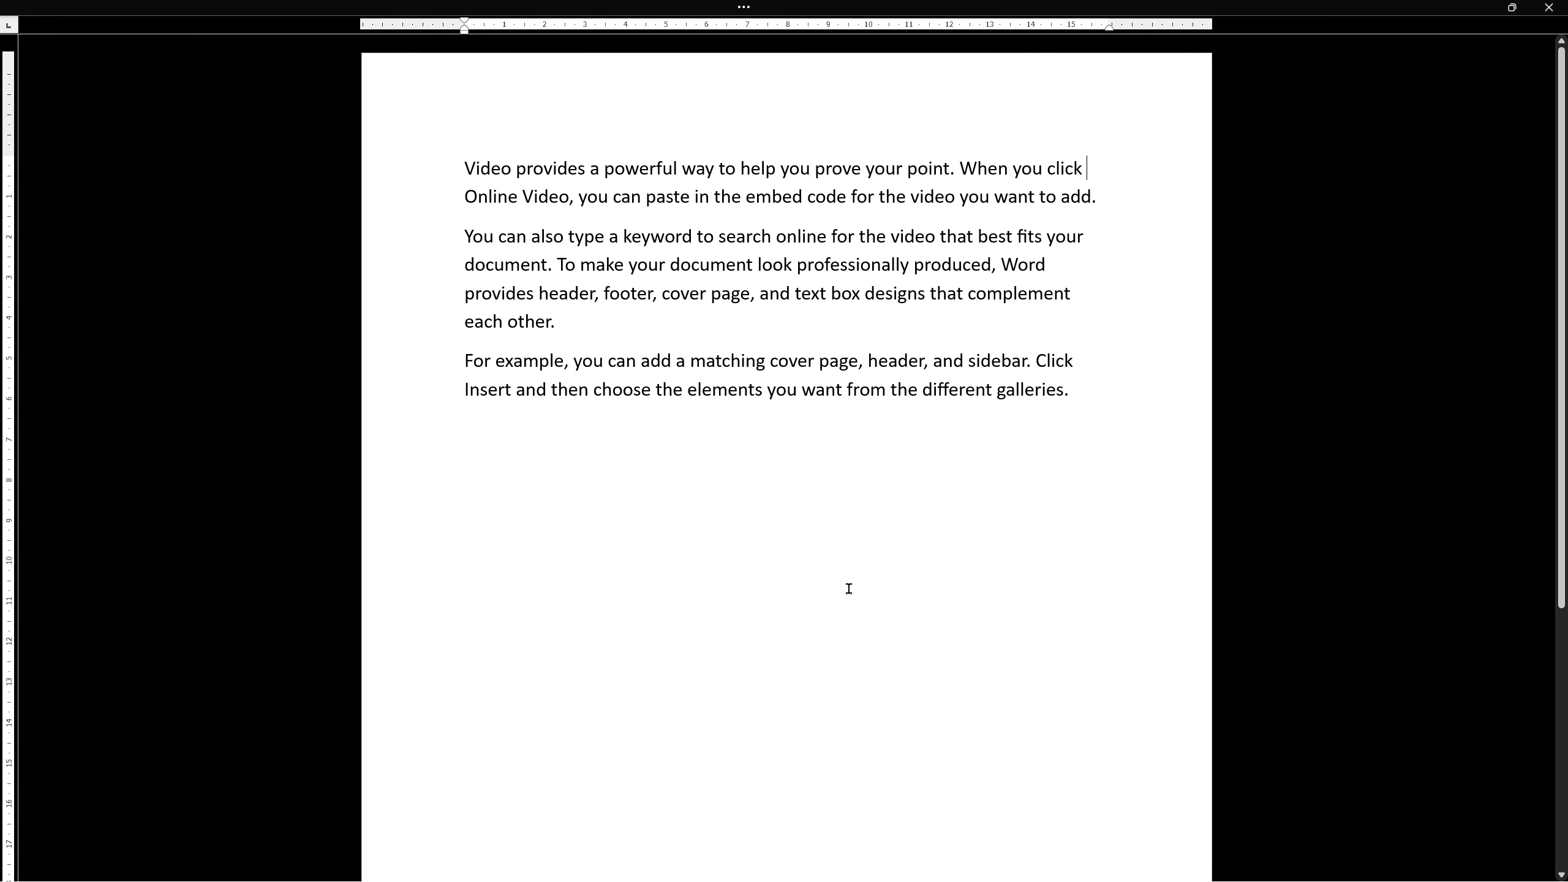
pyautogui.moveTo(660, 5)
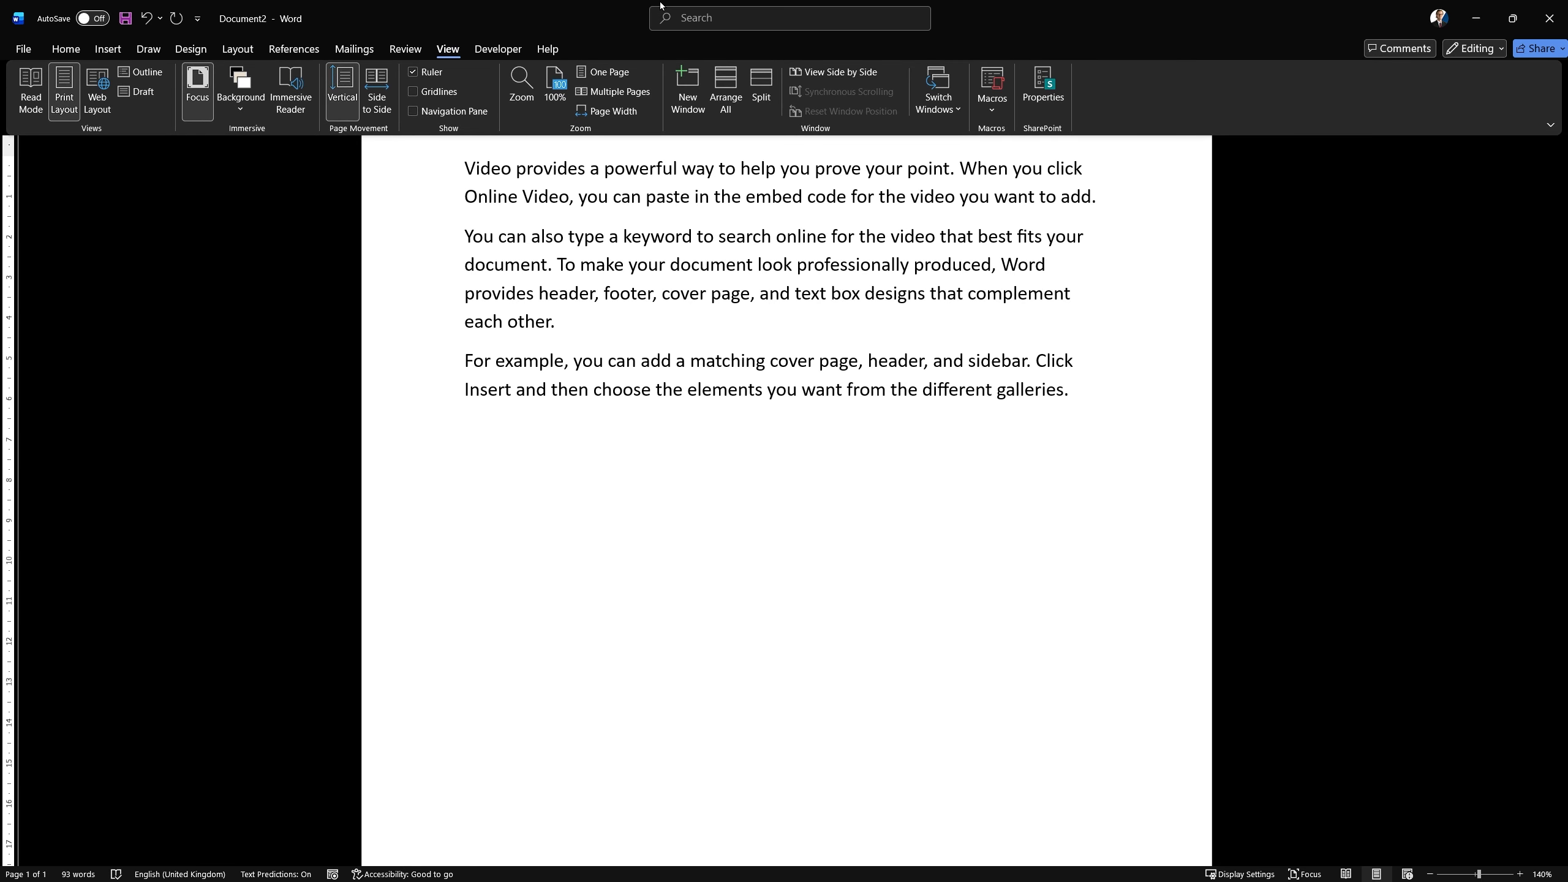
pyautogui.press('Escape')
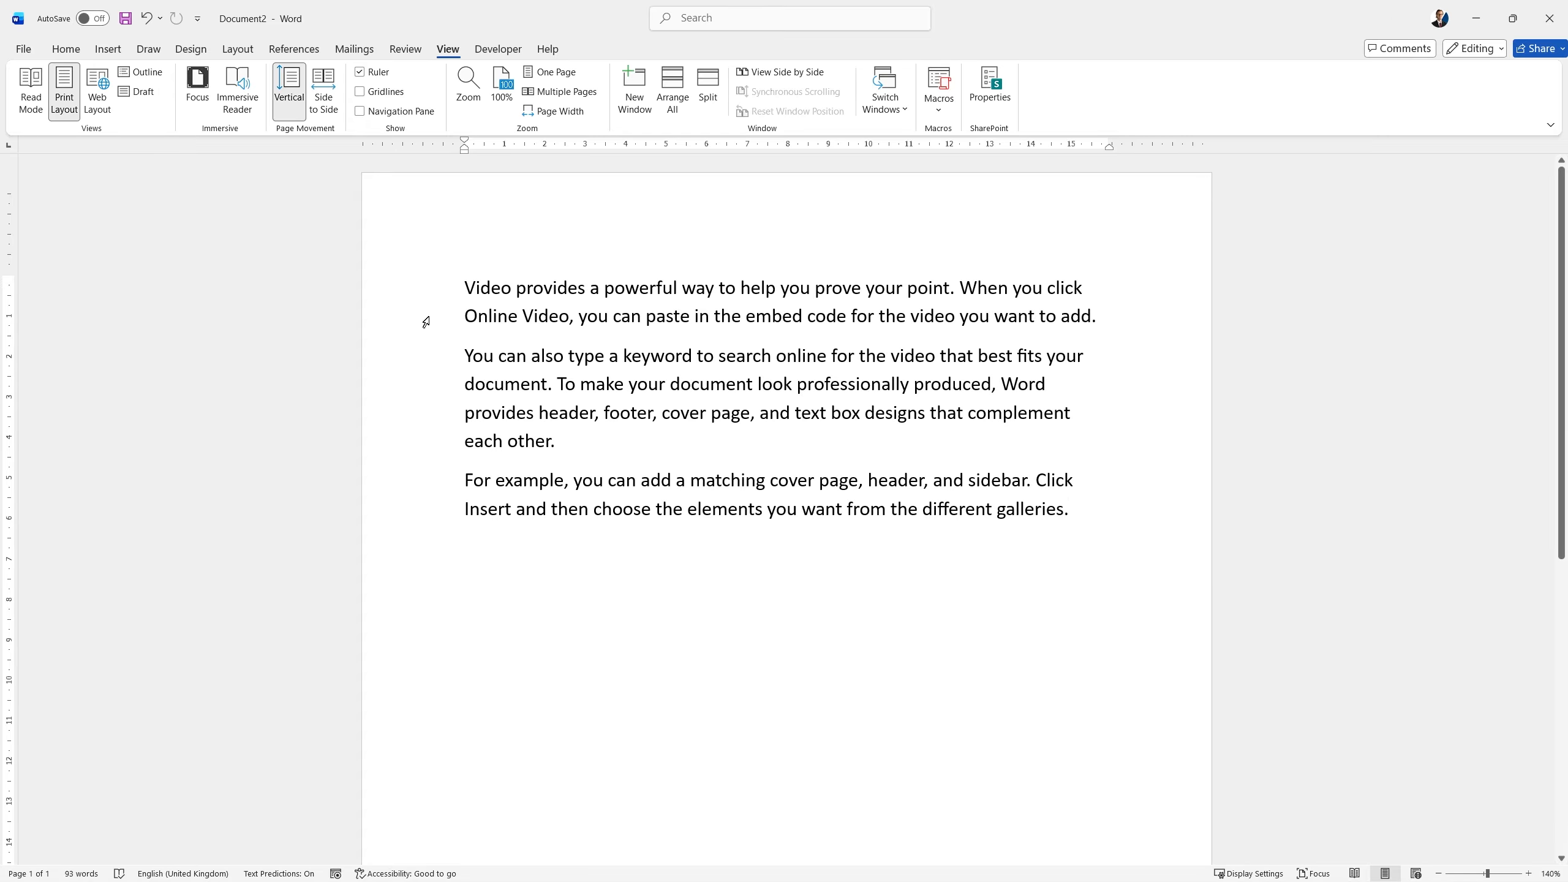
# Translate the document's first sentence, "Video provides a powerful way to help you prove your point.", into Danish and insert the translation.
pyautogui.moveTo(462, 283); pyautogui.dragTo(954, 284)
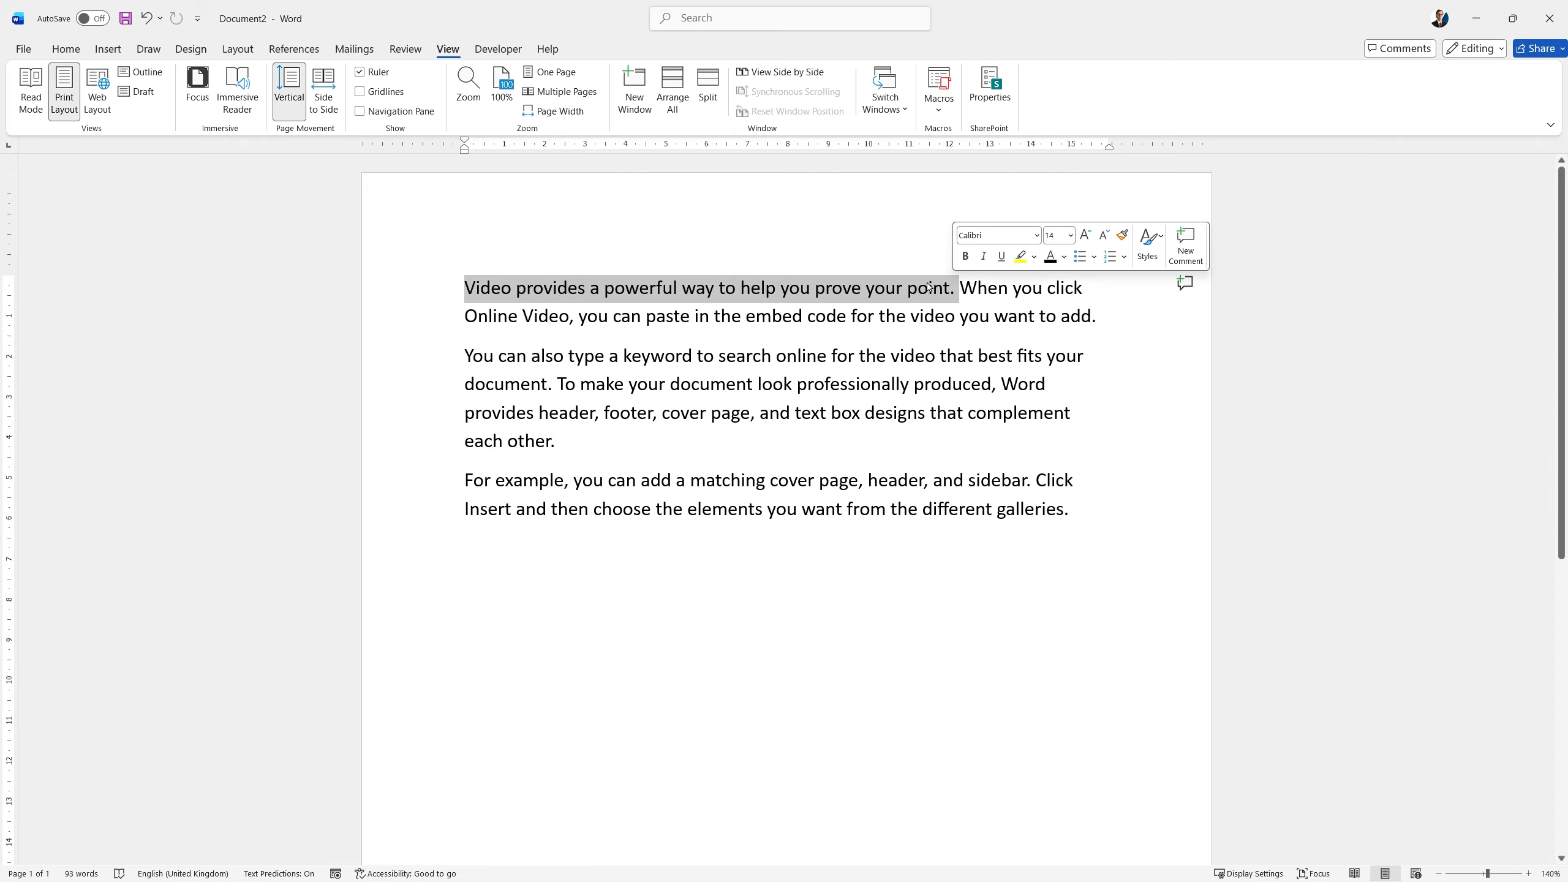
pyautogui.rightClick(929, 286)
pyautogui.click(1010, 524)
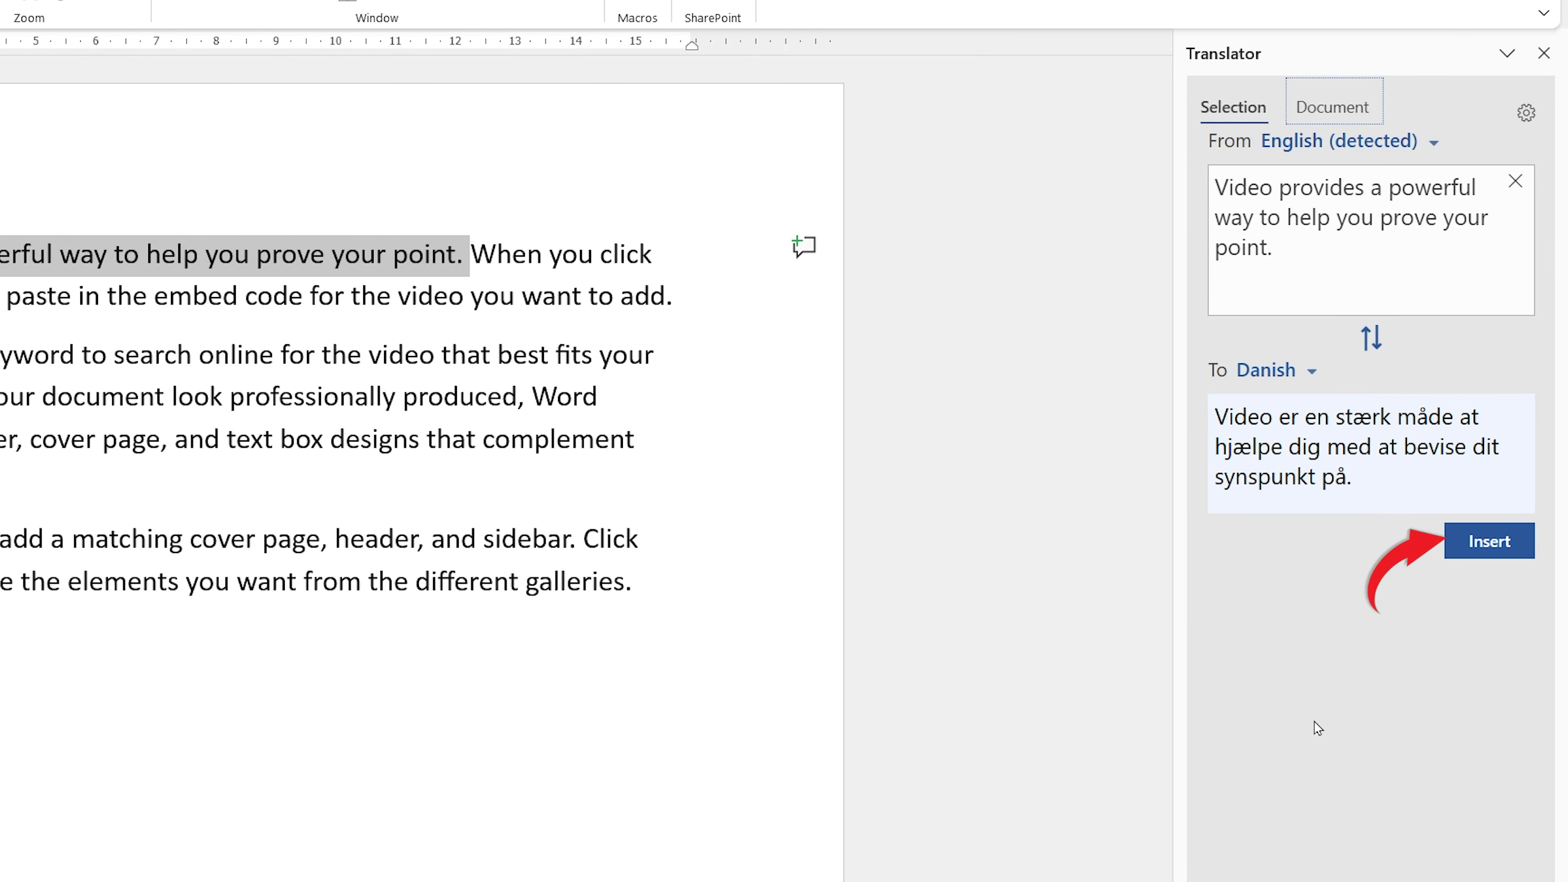
pyautogui.click(1493, 542)
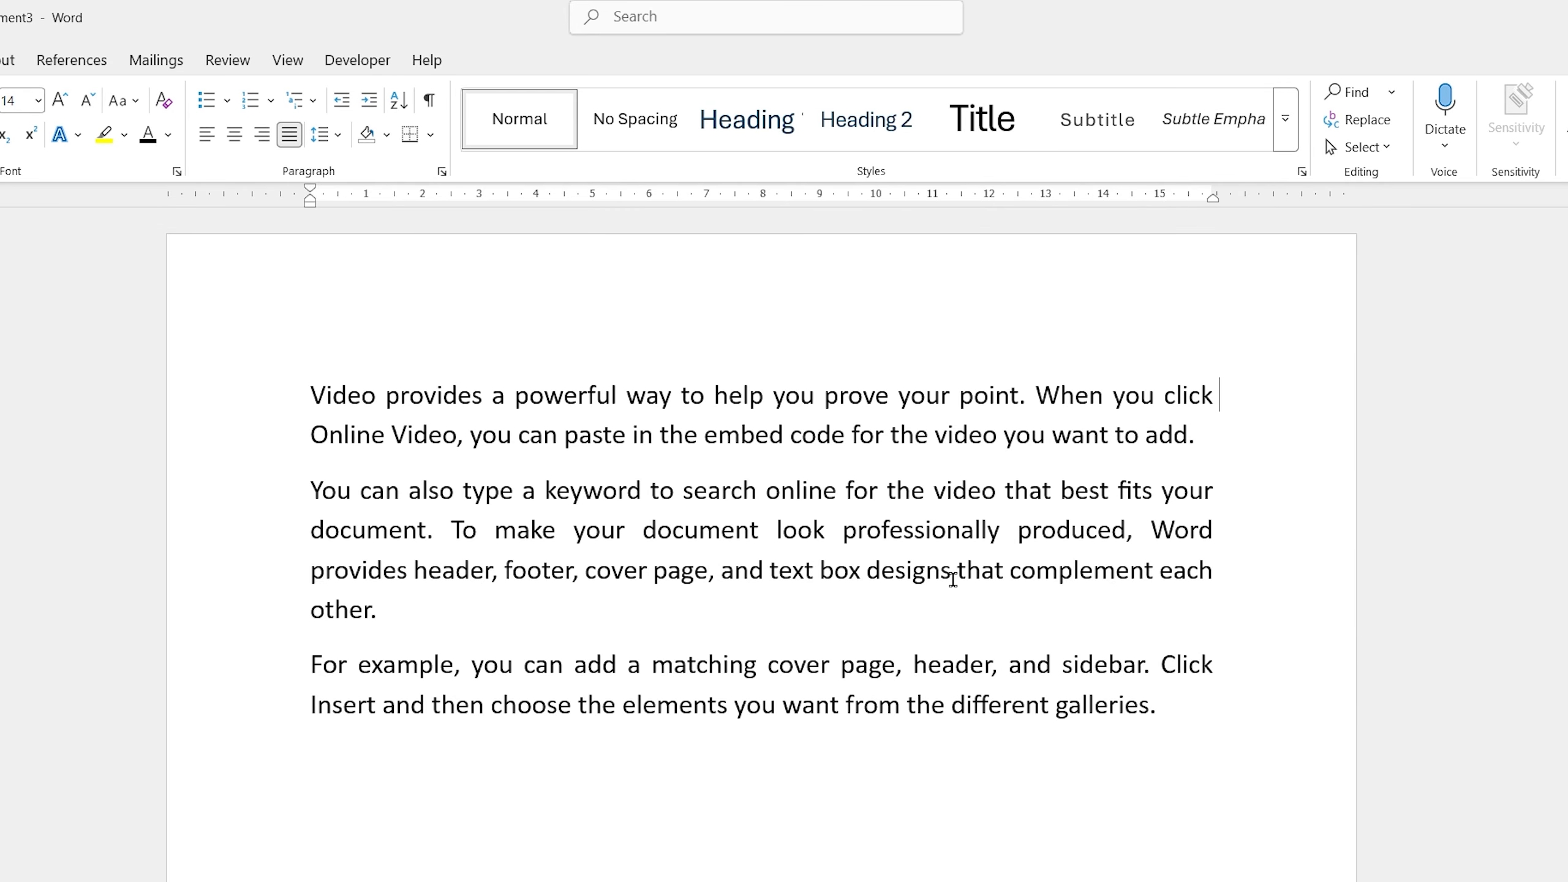
# Create a translated copy of the whole document in Danish with the source language on Auto-detect.
pyautogui.click(227, 60)
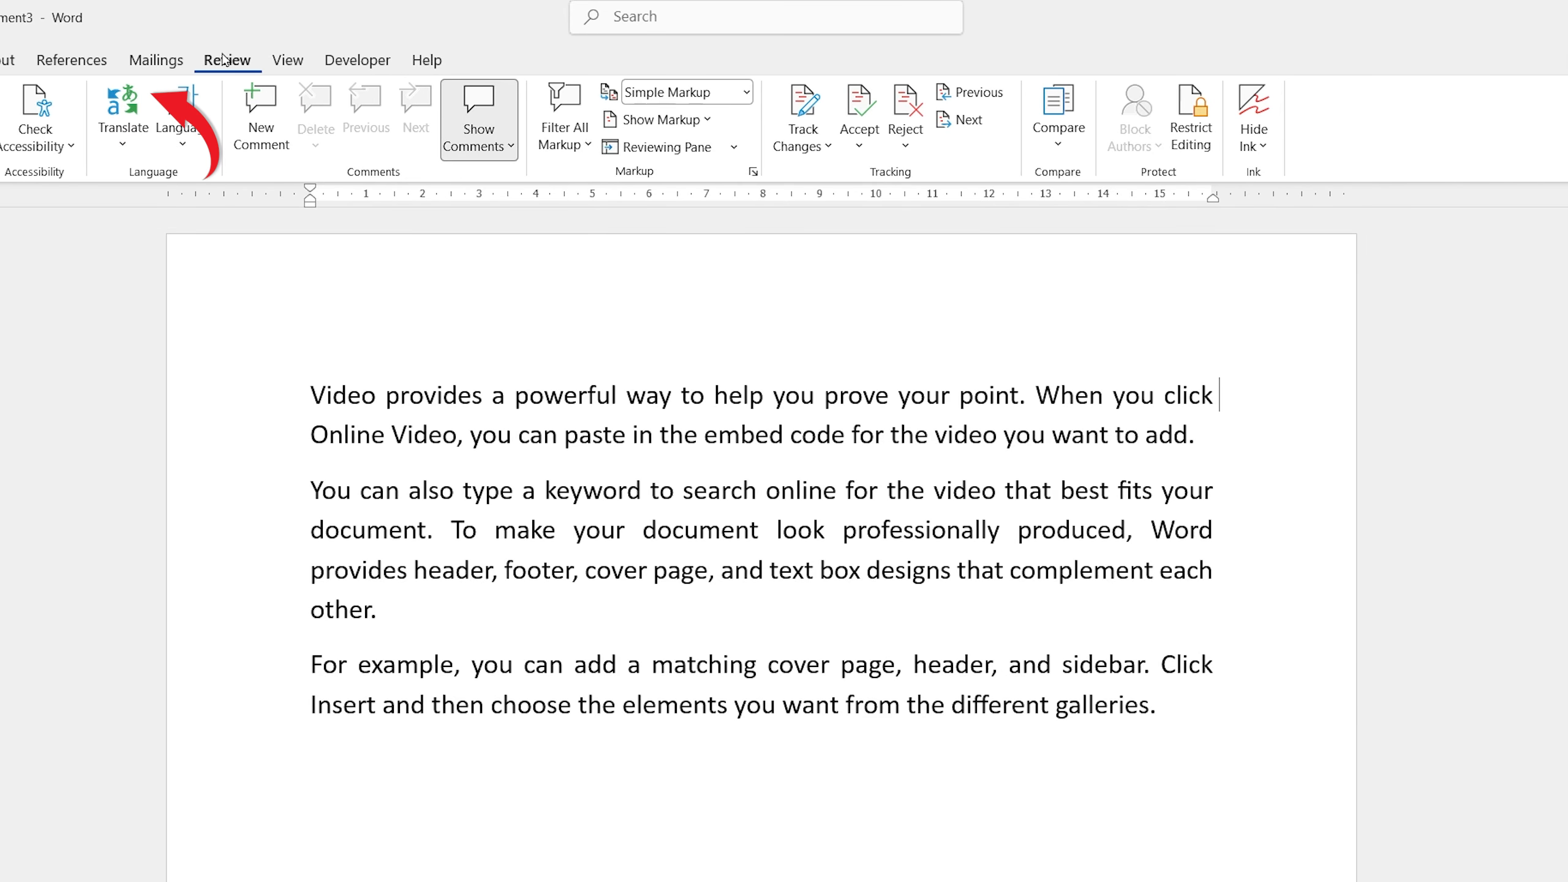
pyautogui.click(123, 120)
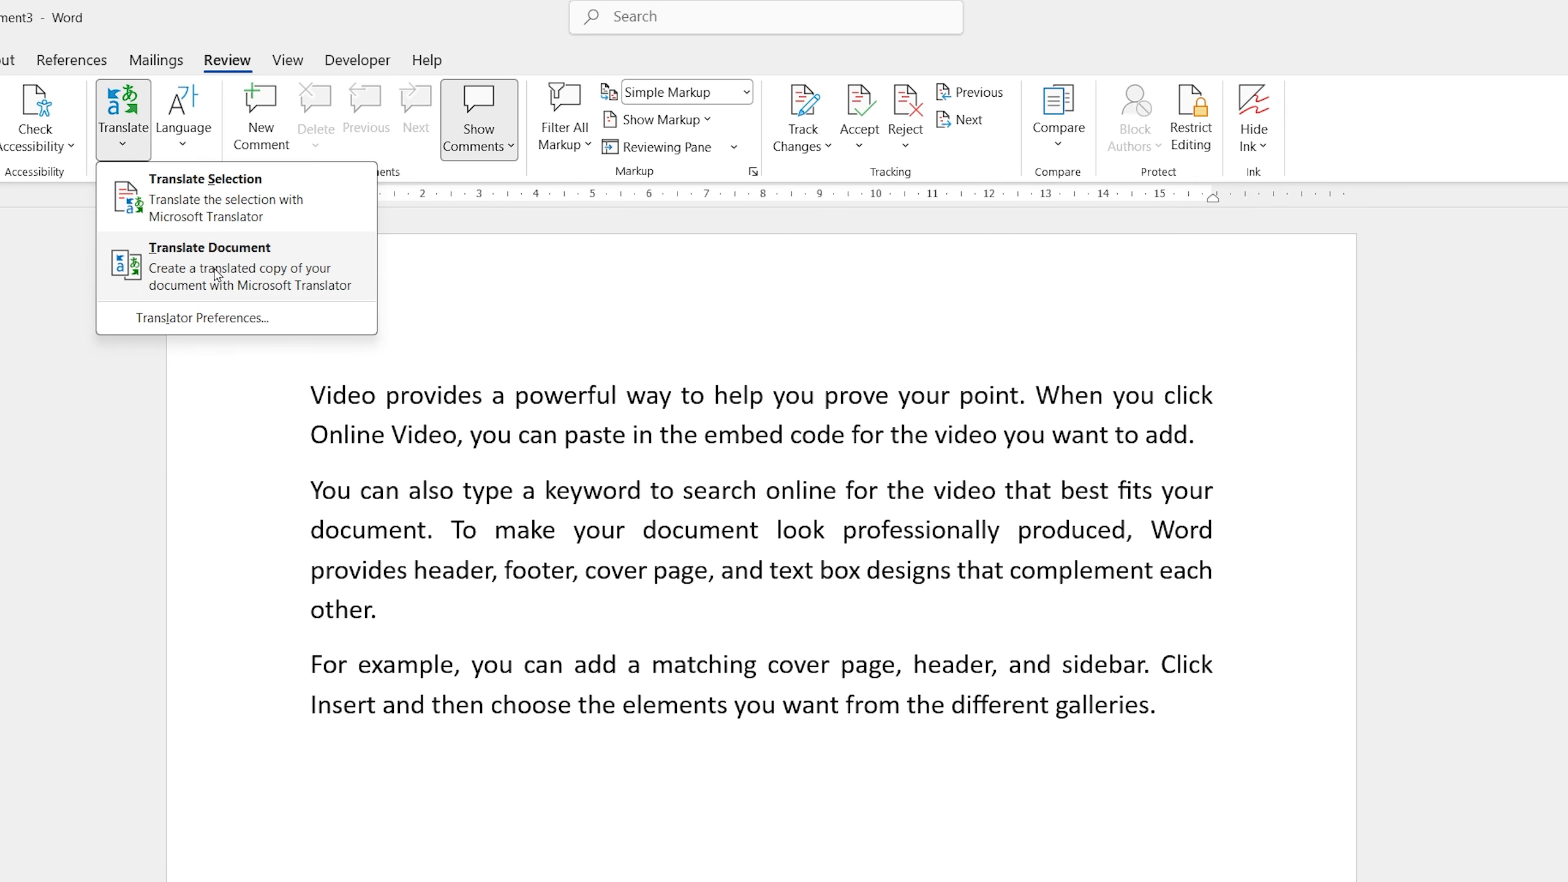
pyautogui.click(166, 268)
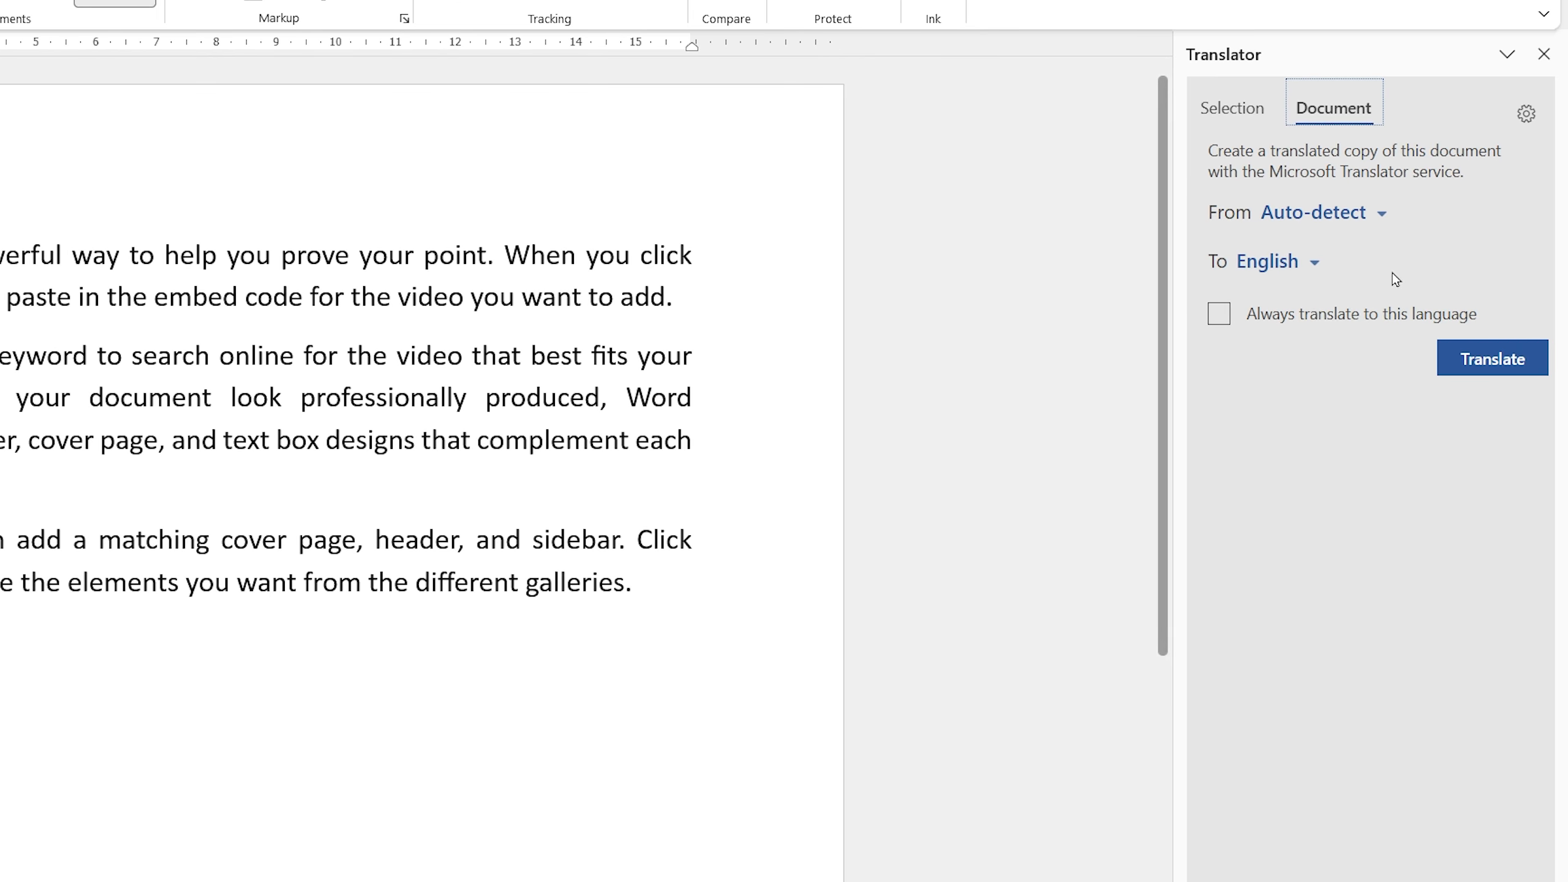
pyautogui.click(1309, 262)
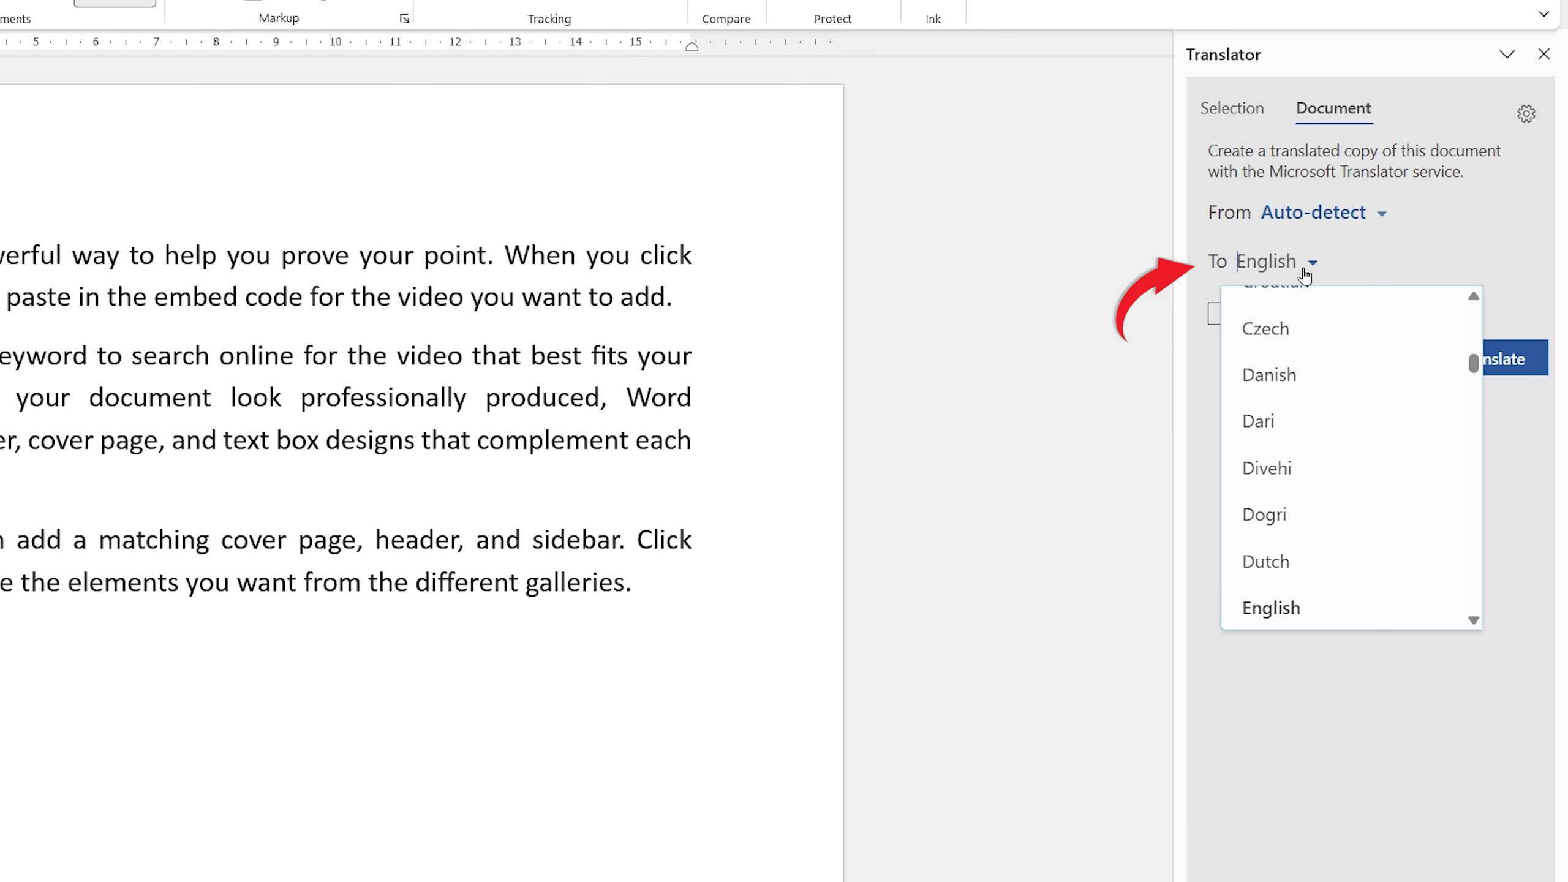
pyautogui.click(1313, 382)
pyautogui.click(1474, 374)
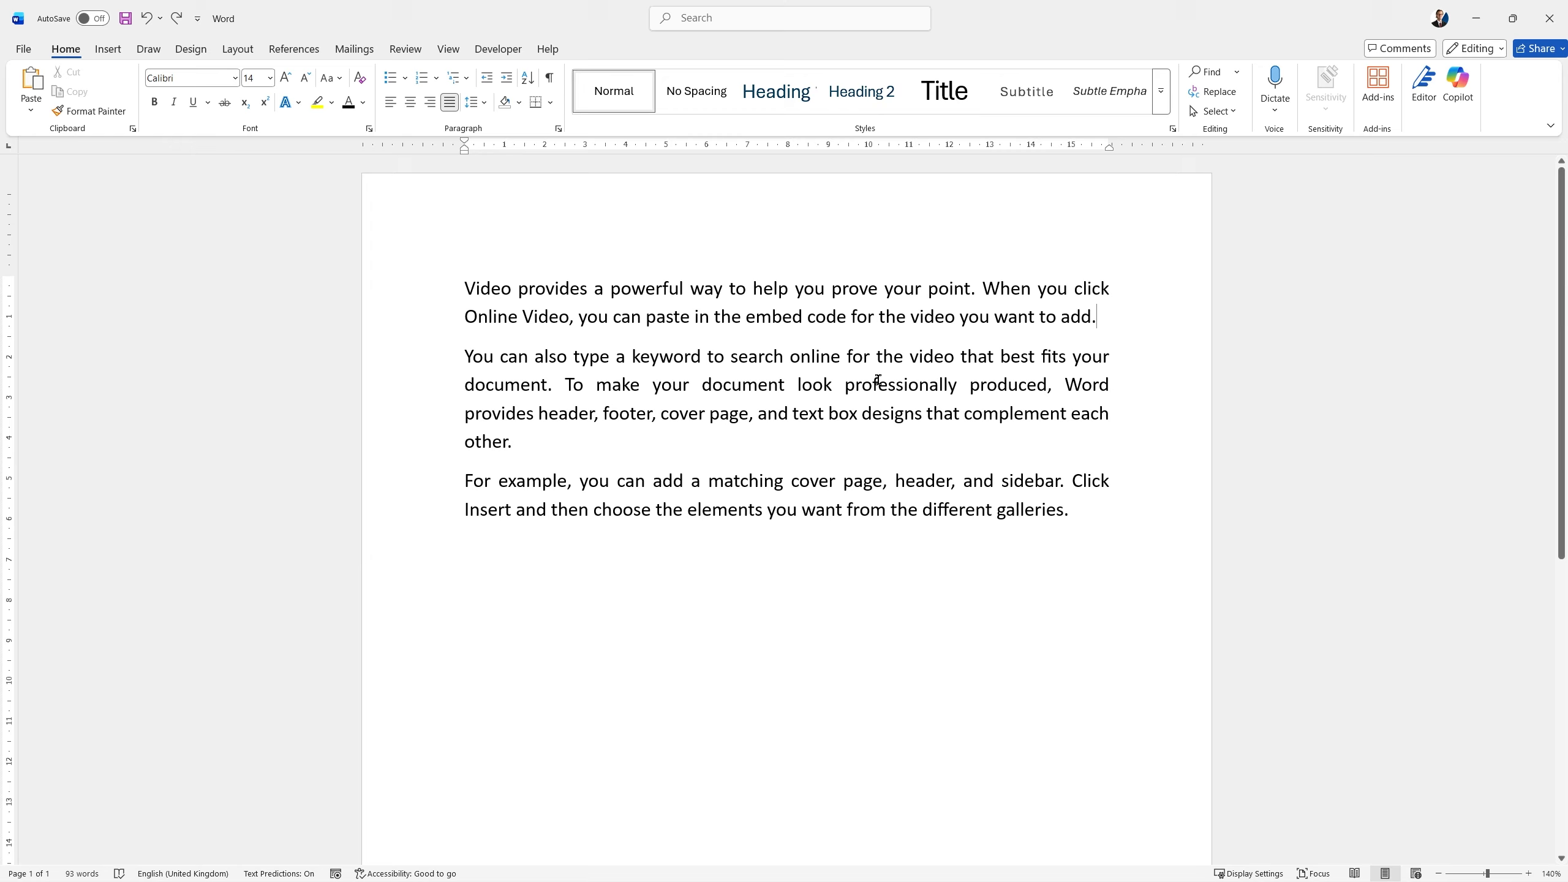
# Make the first sentence of the second paragraph bold and underlined.
pyautogui.keyDown('ctrl'); pyautogui.click(829, 357); pyautogui.keyUp('ctrl')
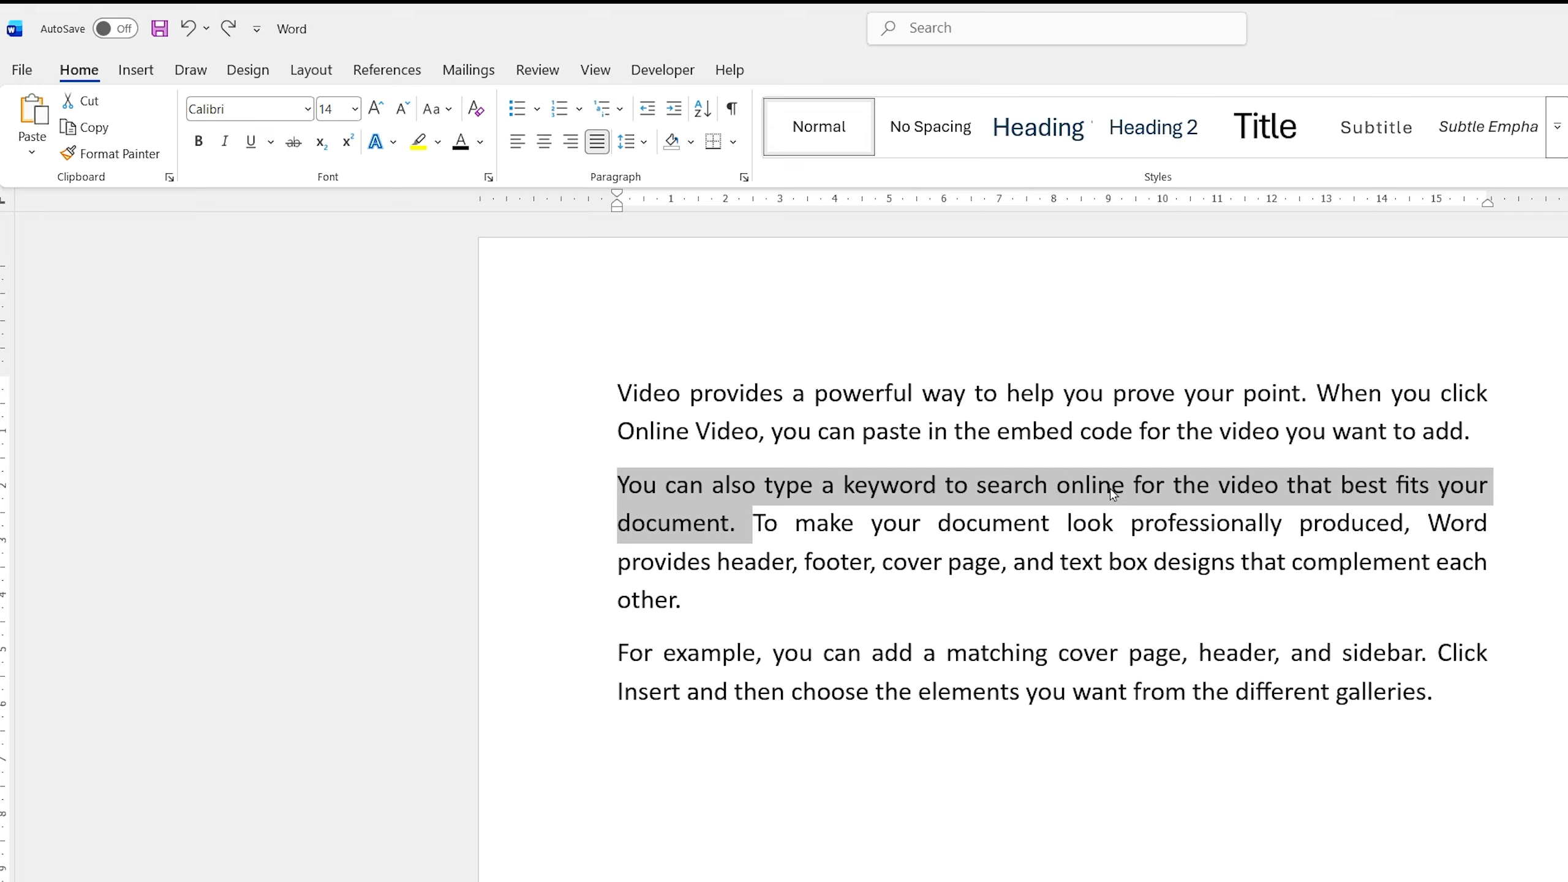
pyautogui.hotkey('ctrl', 'Delete')
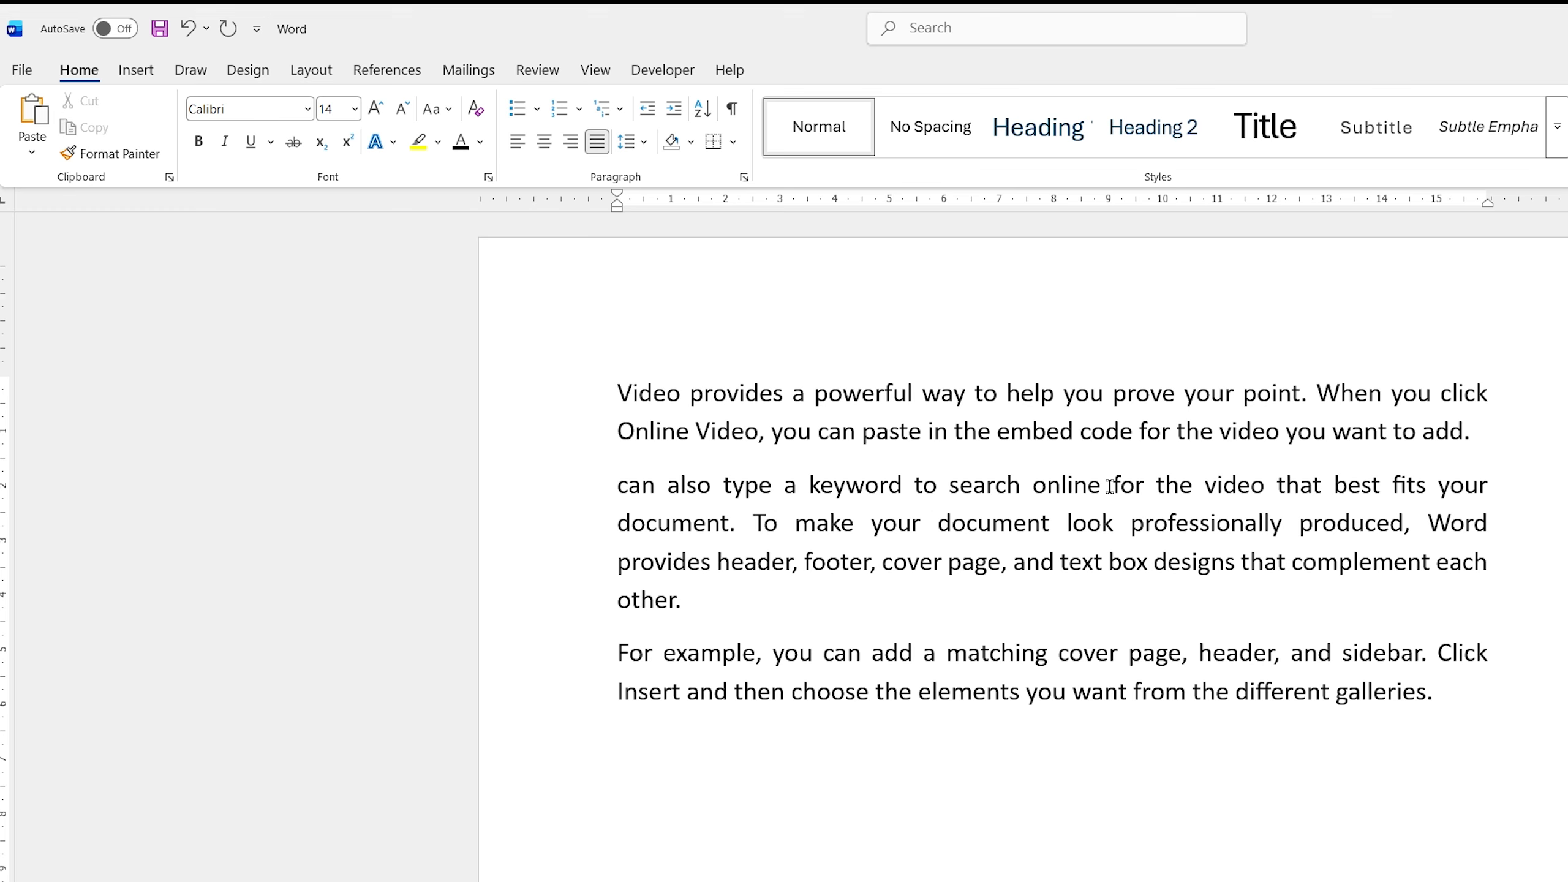
pyautogui.hotkey('ctrl', 'z')
pyautogui.hotkey('ctrl', 'b')
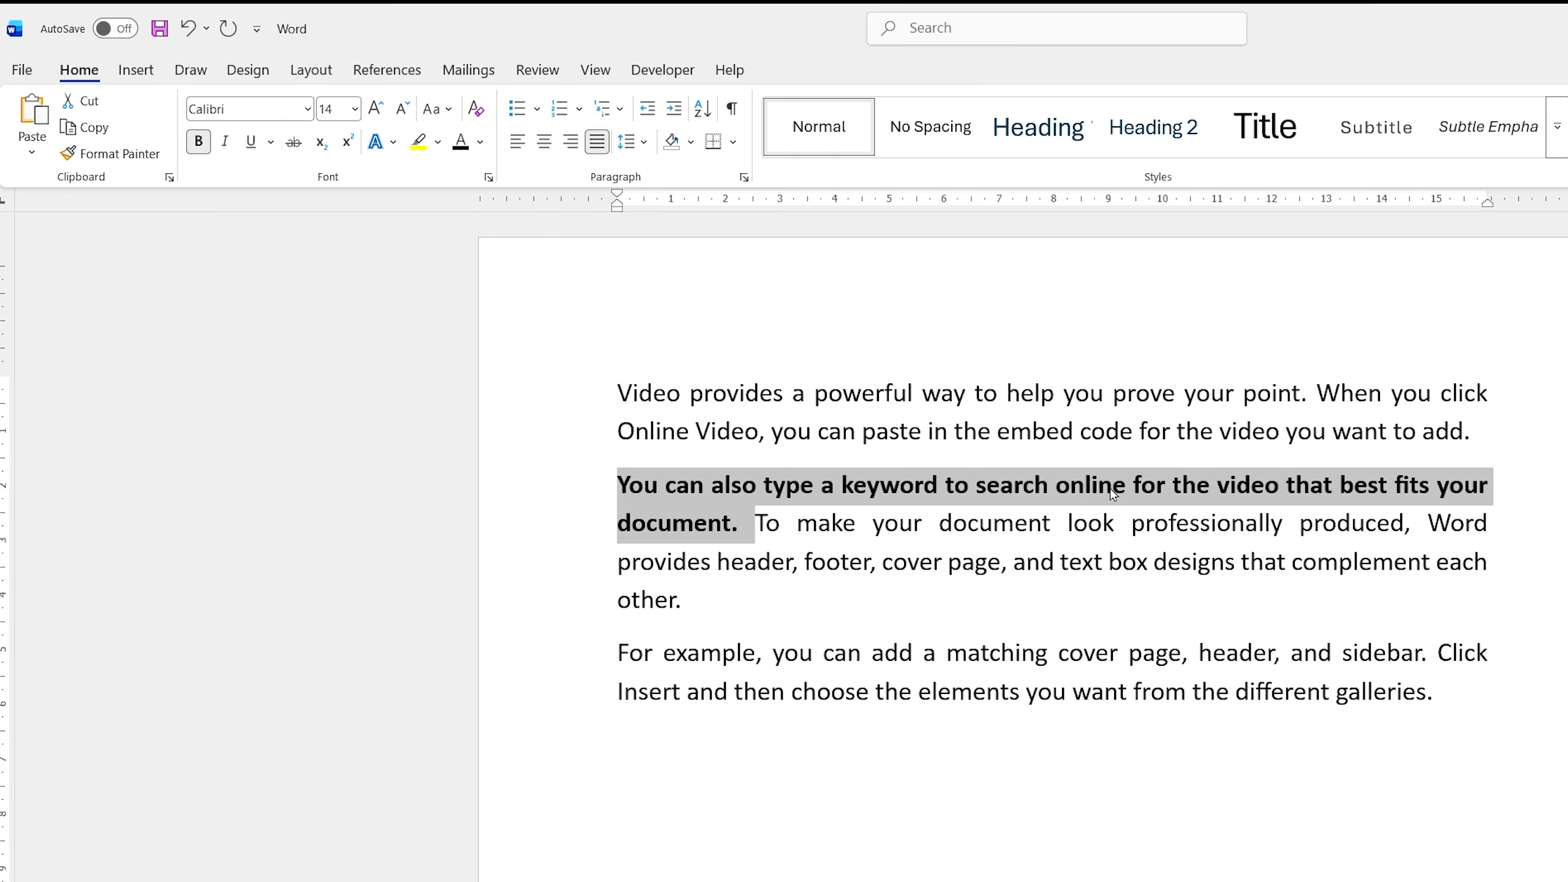
pyautogui.hotkey('ctrl', 'u')
# Copy the bold, underlined sentence to the end of the third paragraph.
pyautogui.moveTo(1111, 492); pyautogui.dragTo(1474, 695)
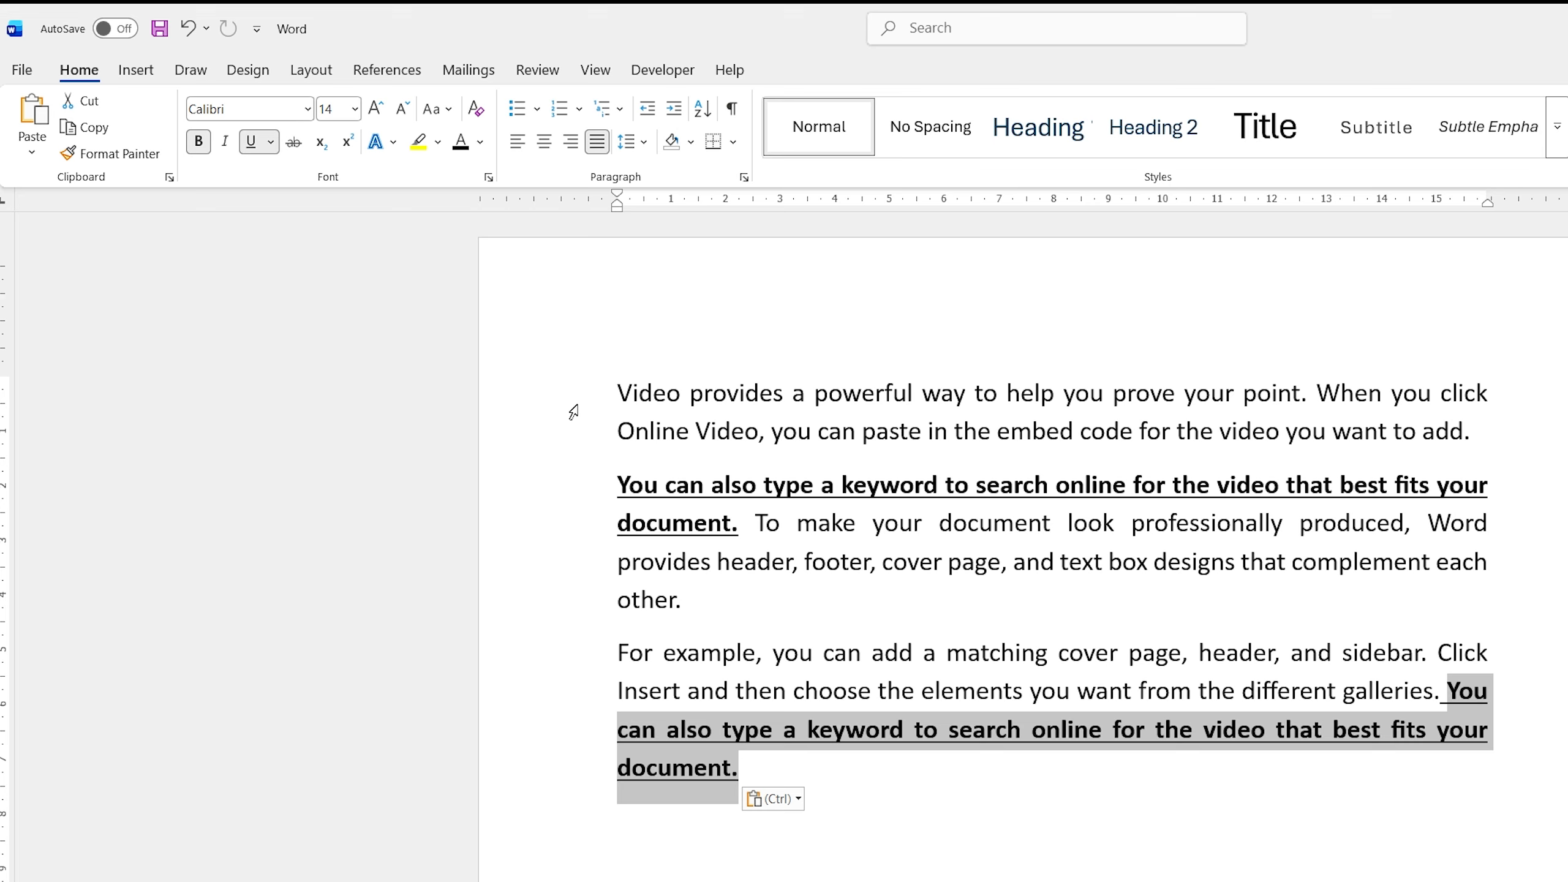
pyautogui.moveTo(615, 392); pyautogui.dragTo(1243, 395)
pyautogui.click(1224, 867)
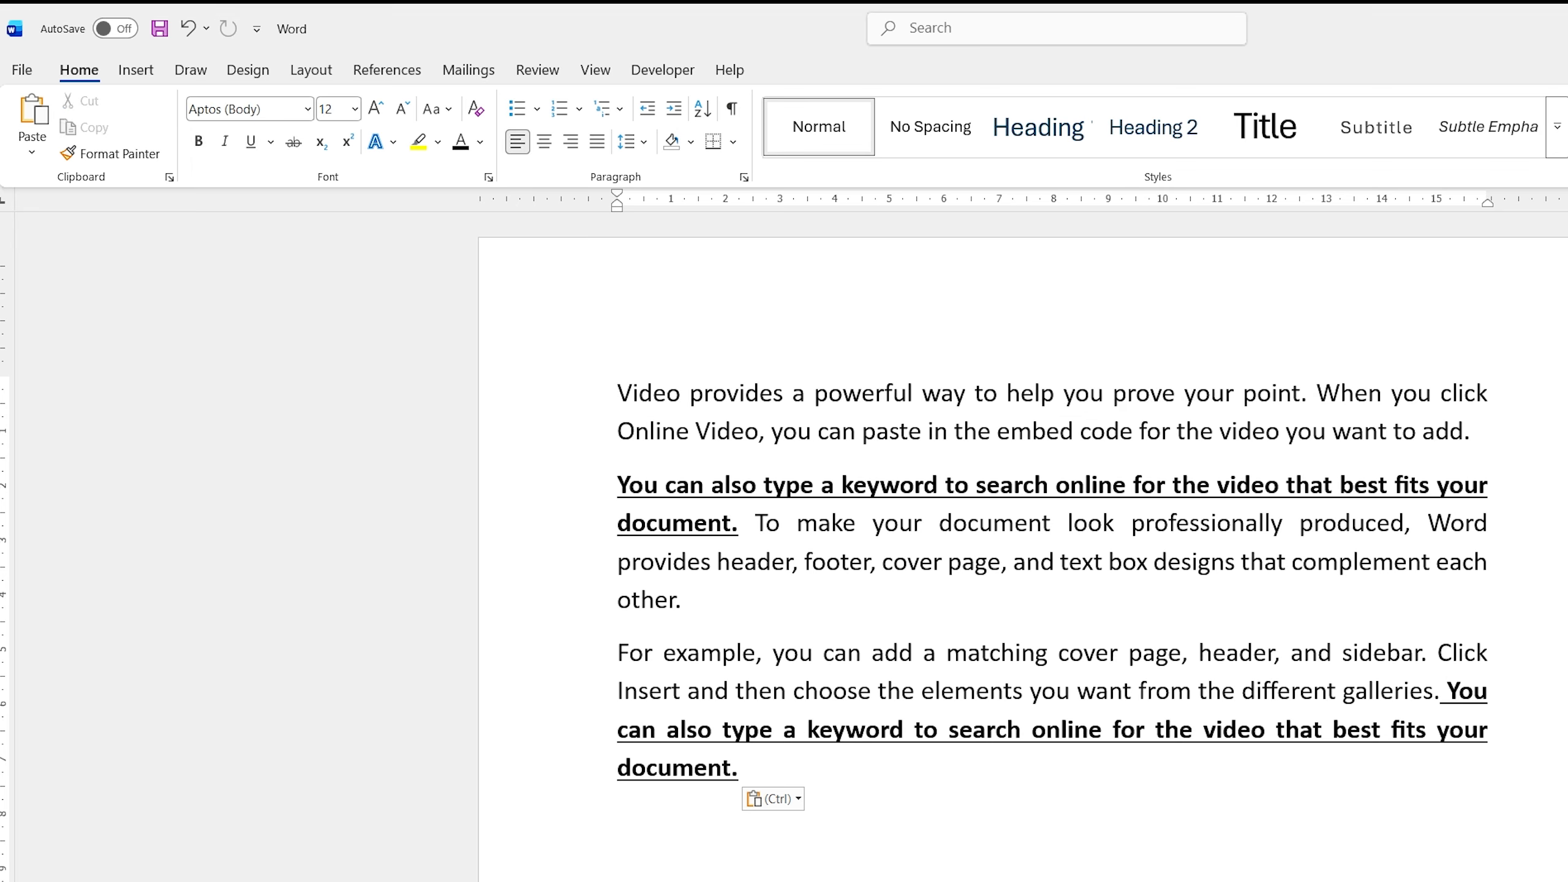
# Write "Hello!" centred in the blank area of the page below the last paragraph.
pyautogui.keyDown('ctrl'); pyautogui.click(1186, 691); pyautogui.keyUp('ctrl')
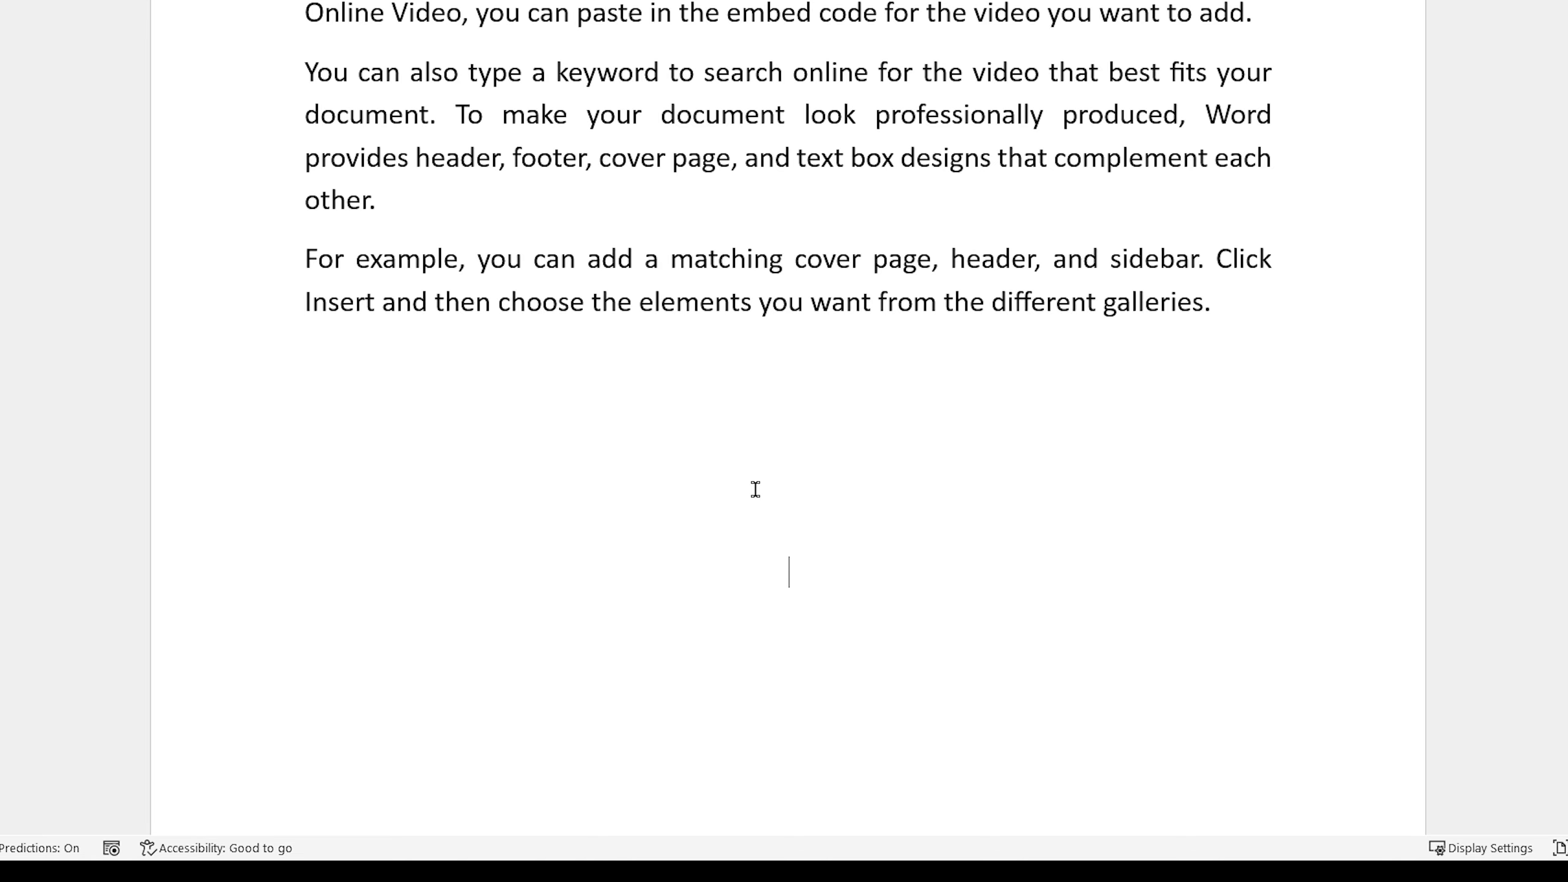
pyautogui.write('Hello!')
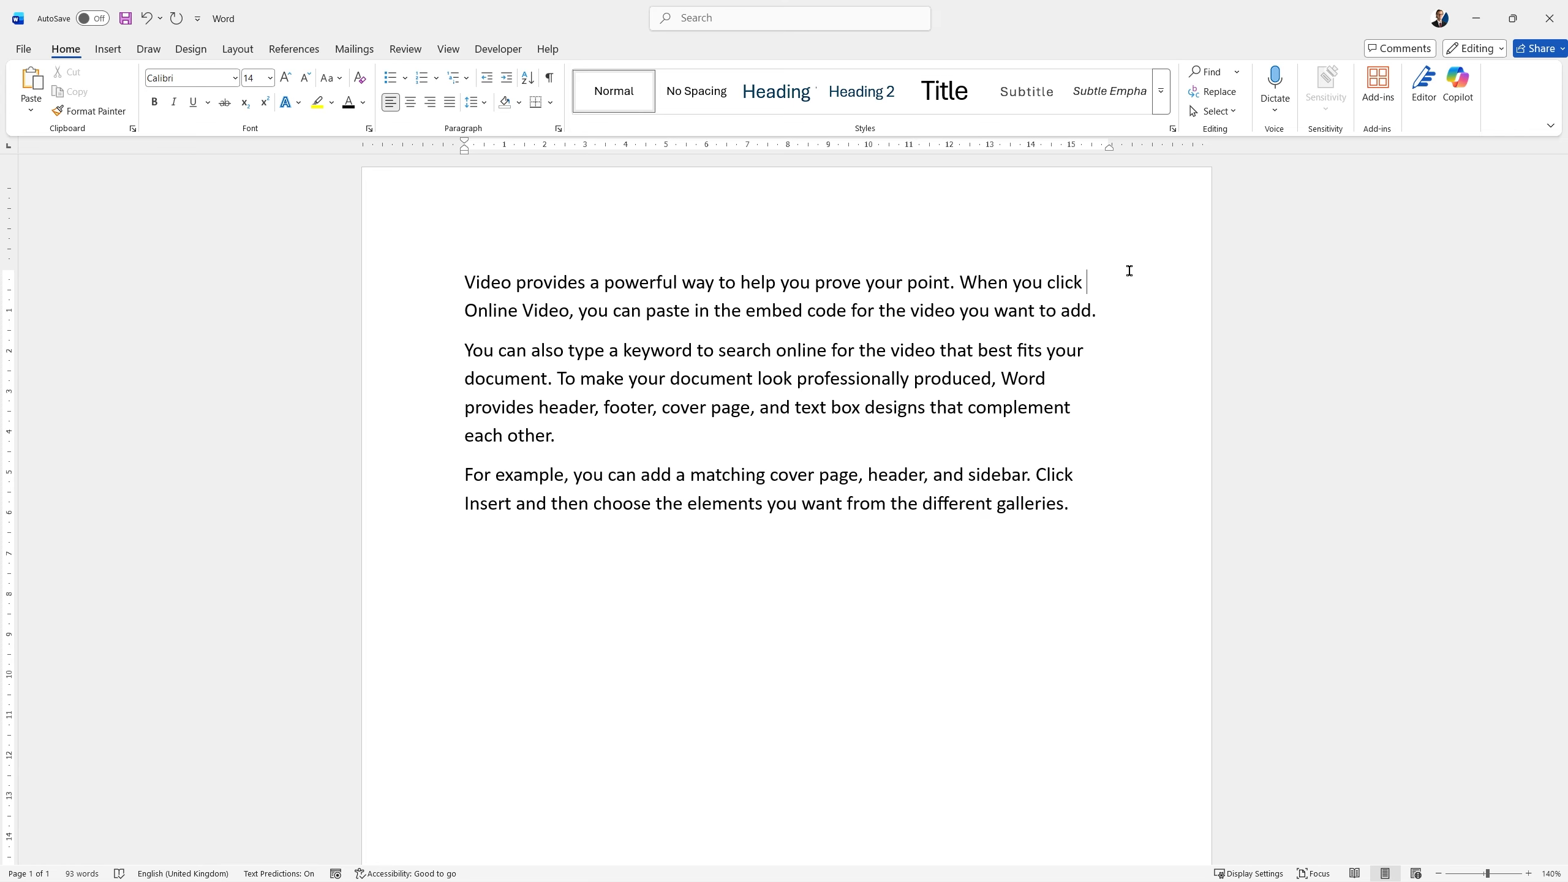
# Enable "Show readability statistics" in the proofing options for spelling and grammar correction.
pyautogui.click(23, 49)
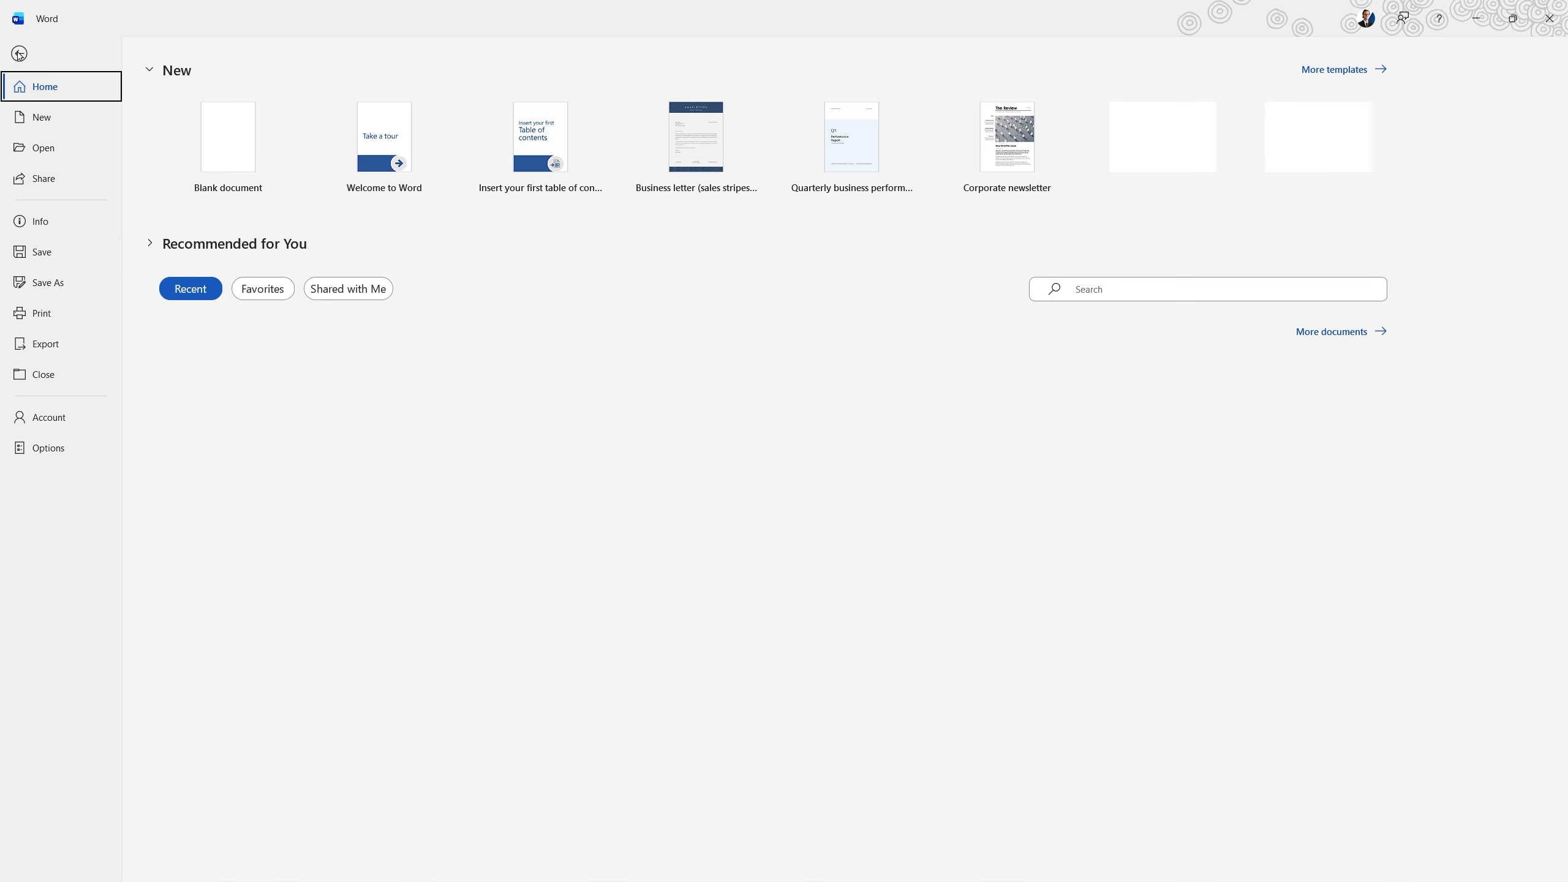
pyautogui.click(59, 445)
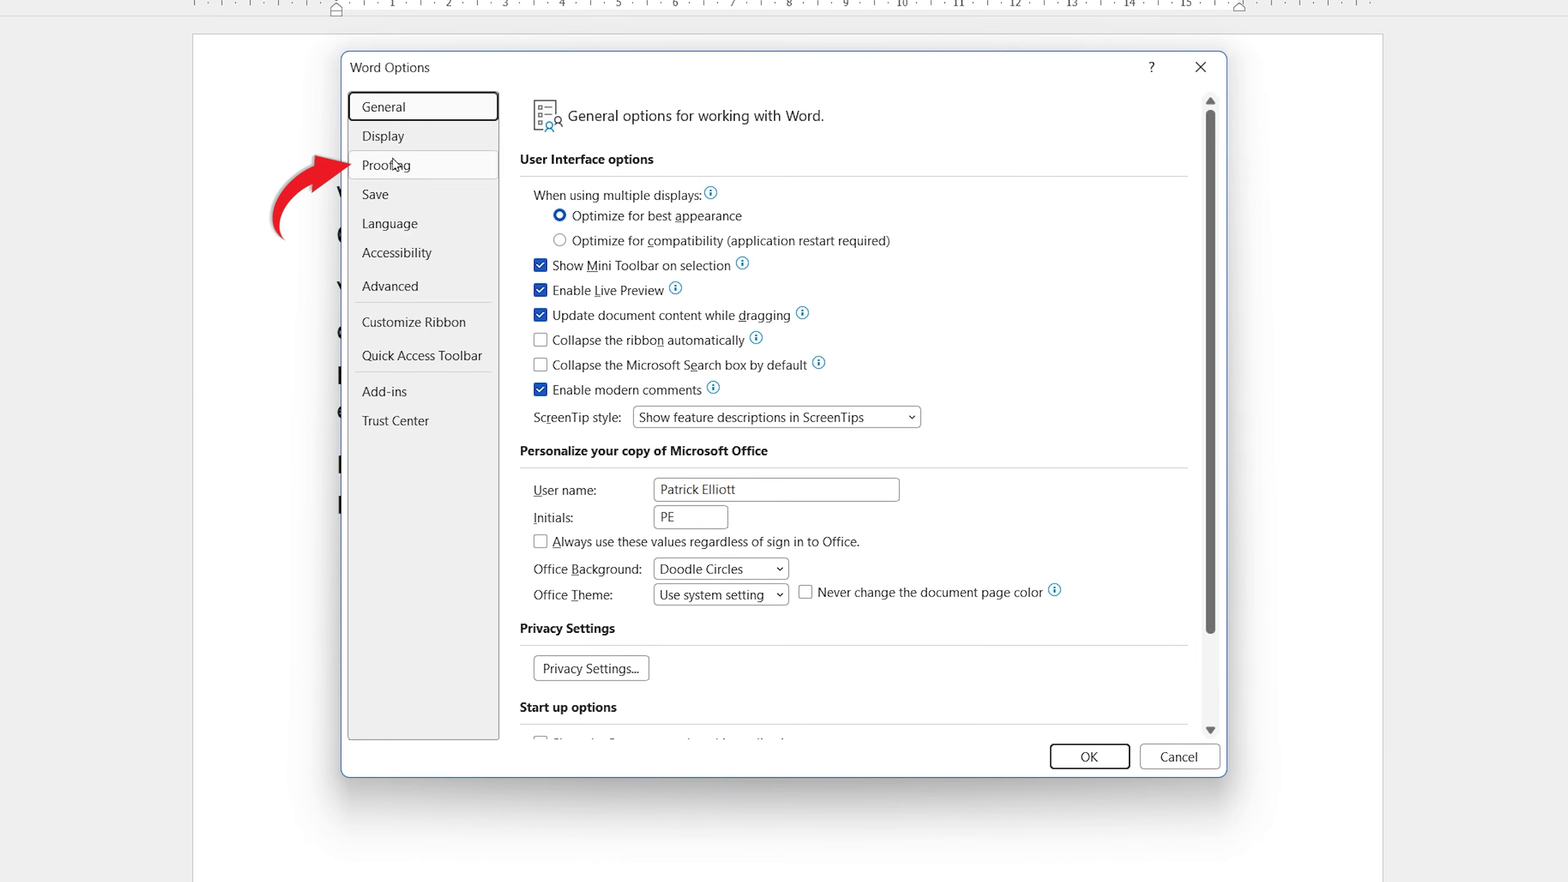
pyautogui.click(395, 144)
pyautogui.click(402, 163)
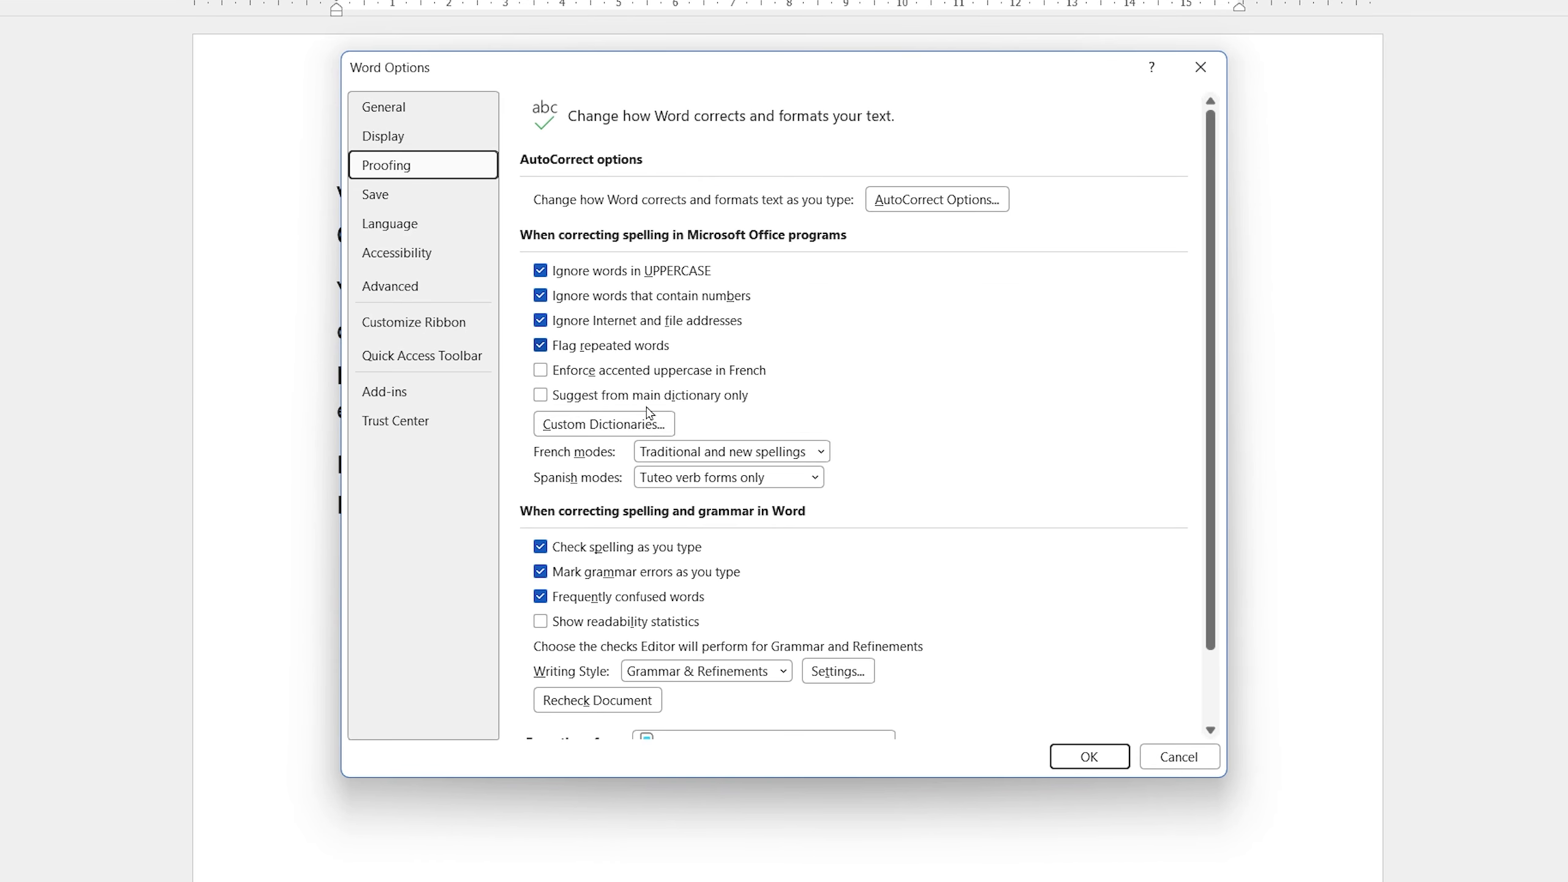
pyautogui.click(542, 621)
pyautogui.click(1106, 767)
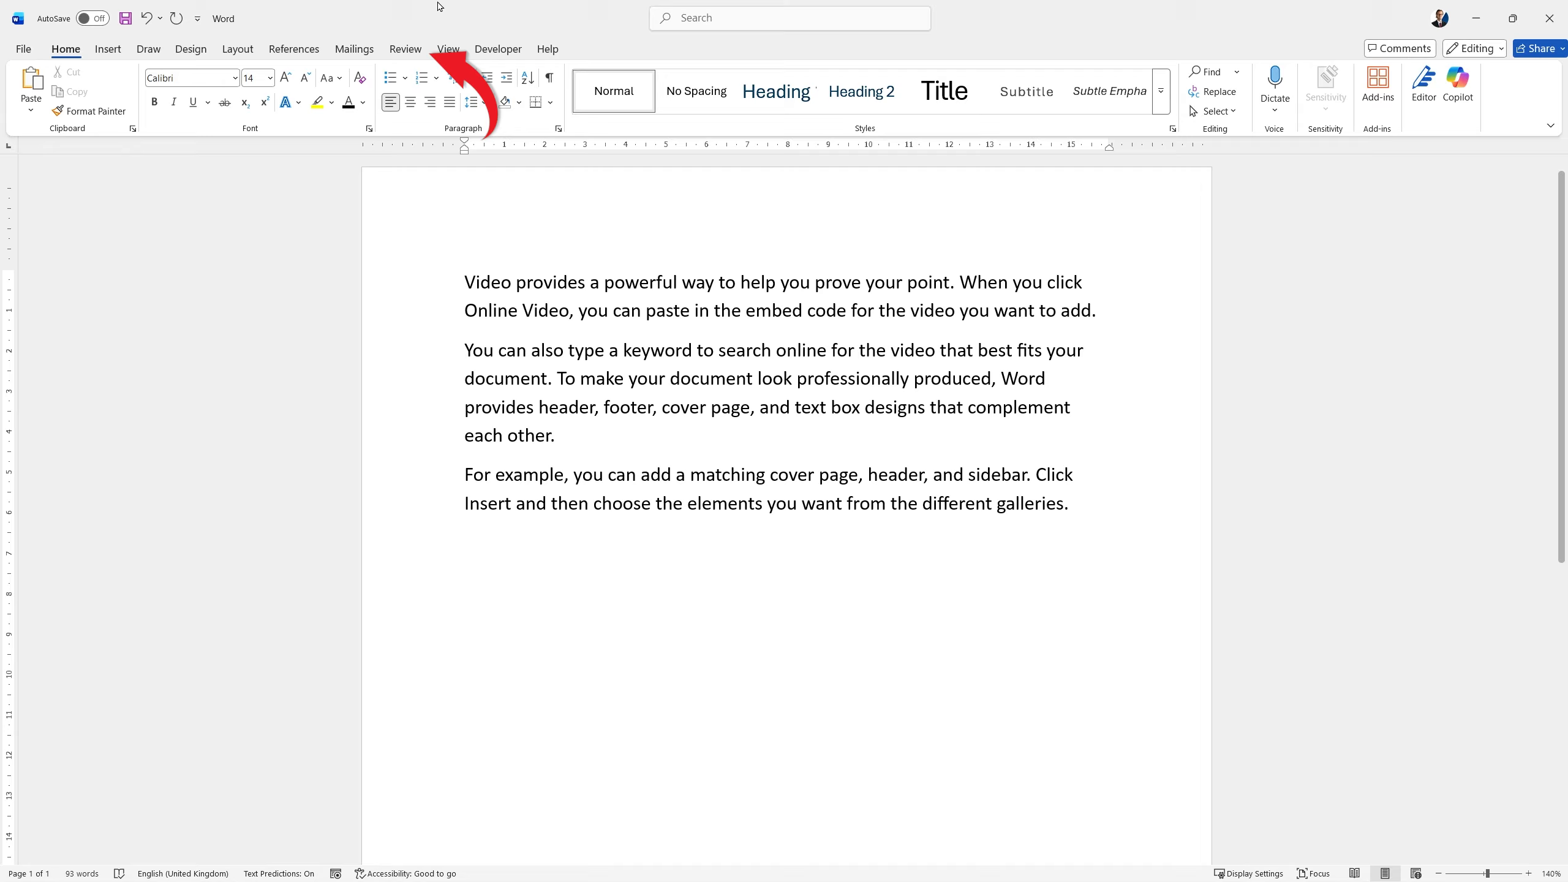
# Run the Editor check and view the document's readability statistics.
pyautogui.click(405, 49)
pyautogui.click(75, 73)
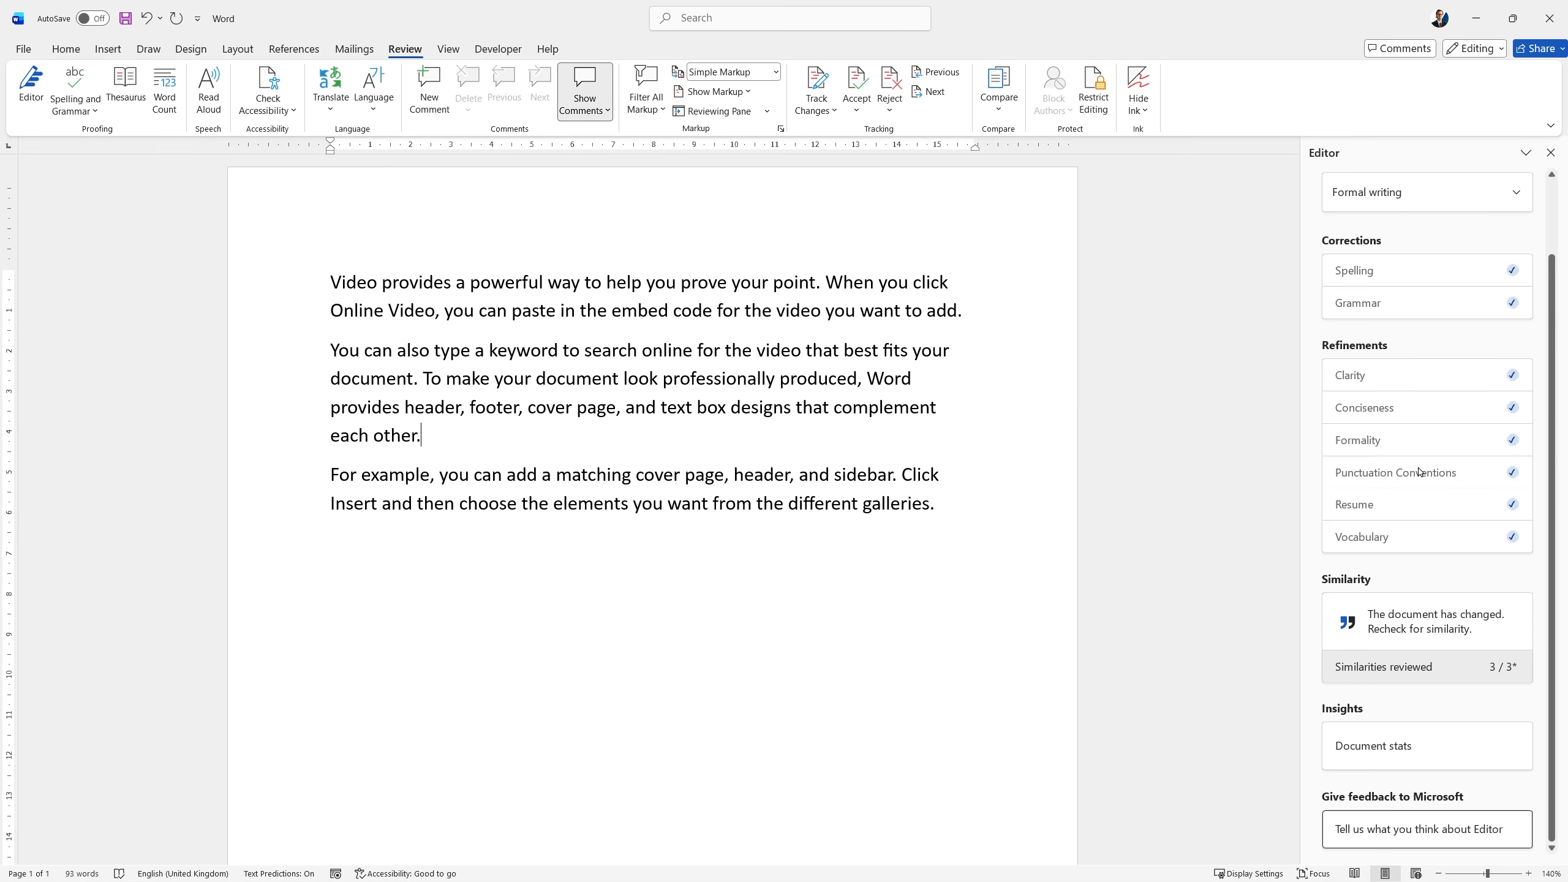
pyautogui.click(1371, 757)
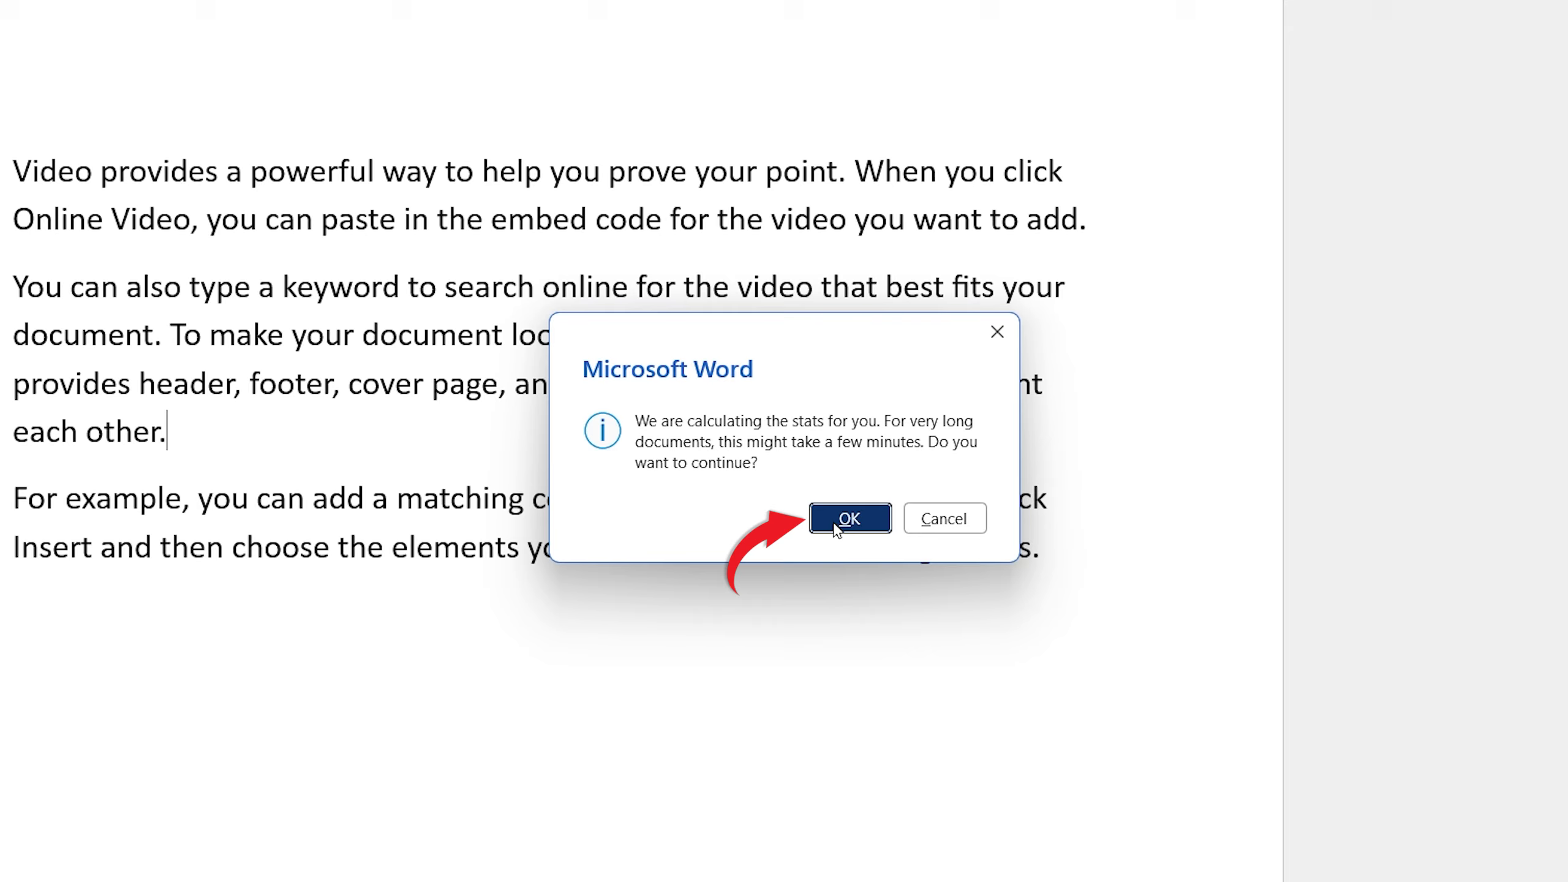
pyautogui.click(837, 525)
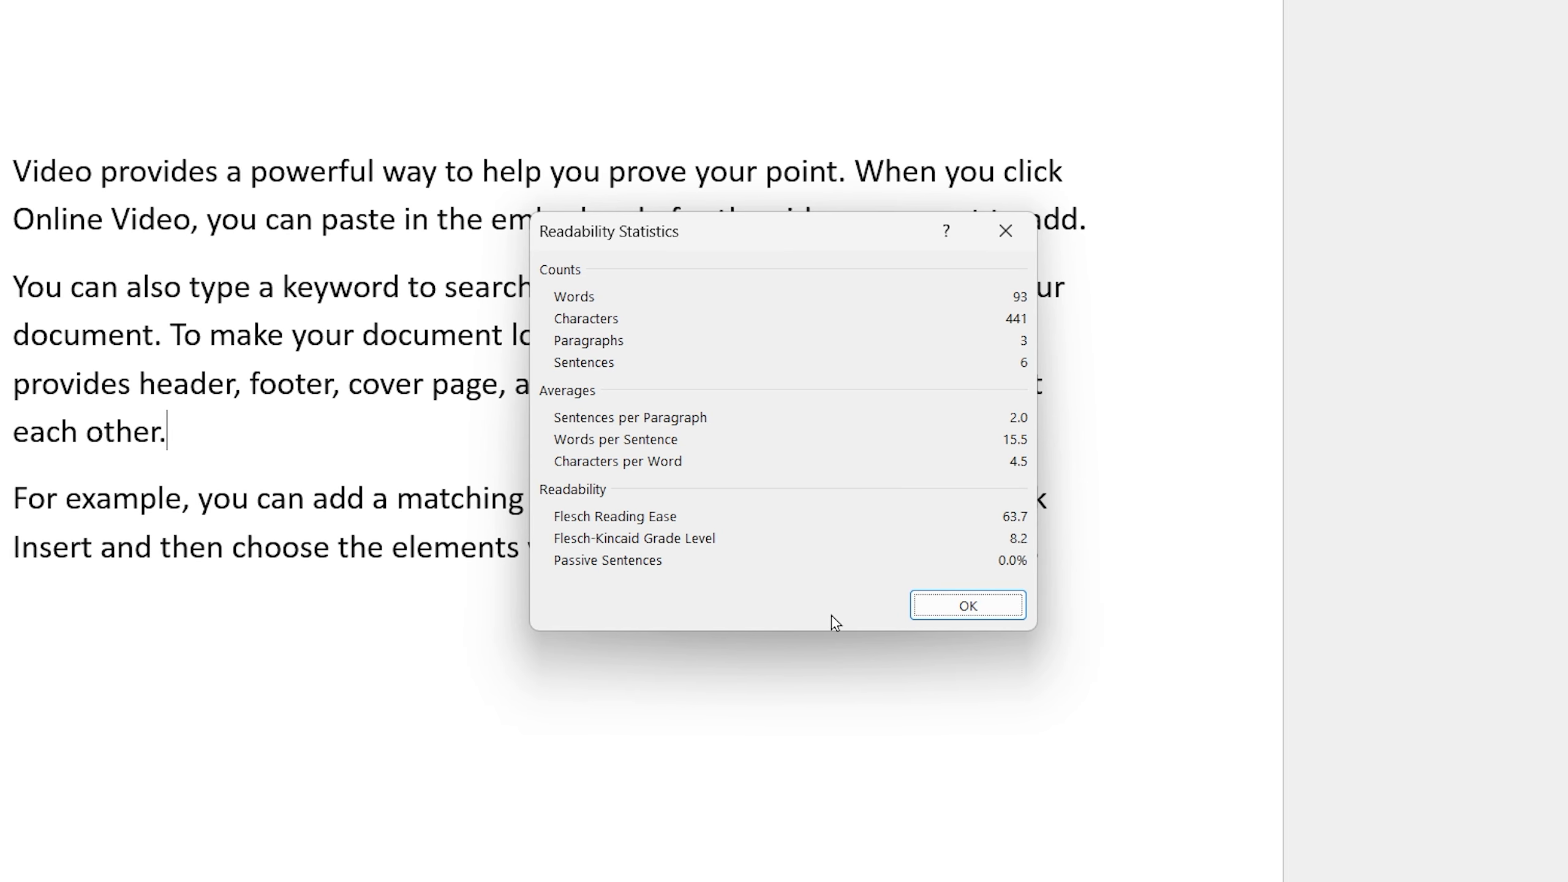
pyautogui.click(951, 612)
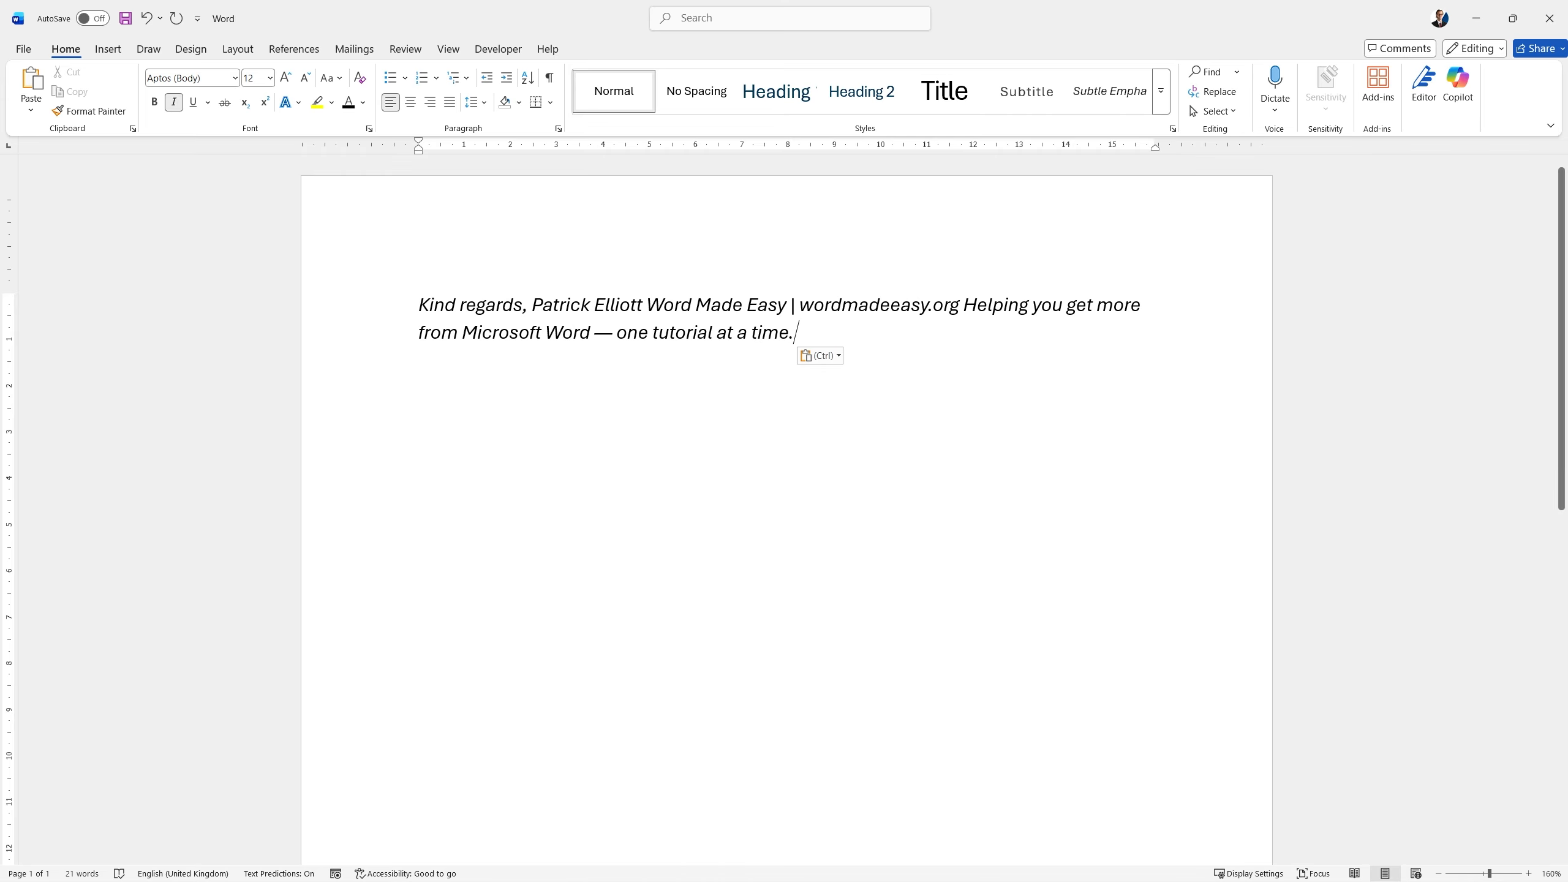
# Save the whole signature text to the Quick Parts gallery as "Sign Off" in the General category, inserting content only.
pyautogui.moveTo(824, 333); pyautogui.dragTo(419, 307)
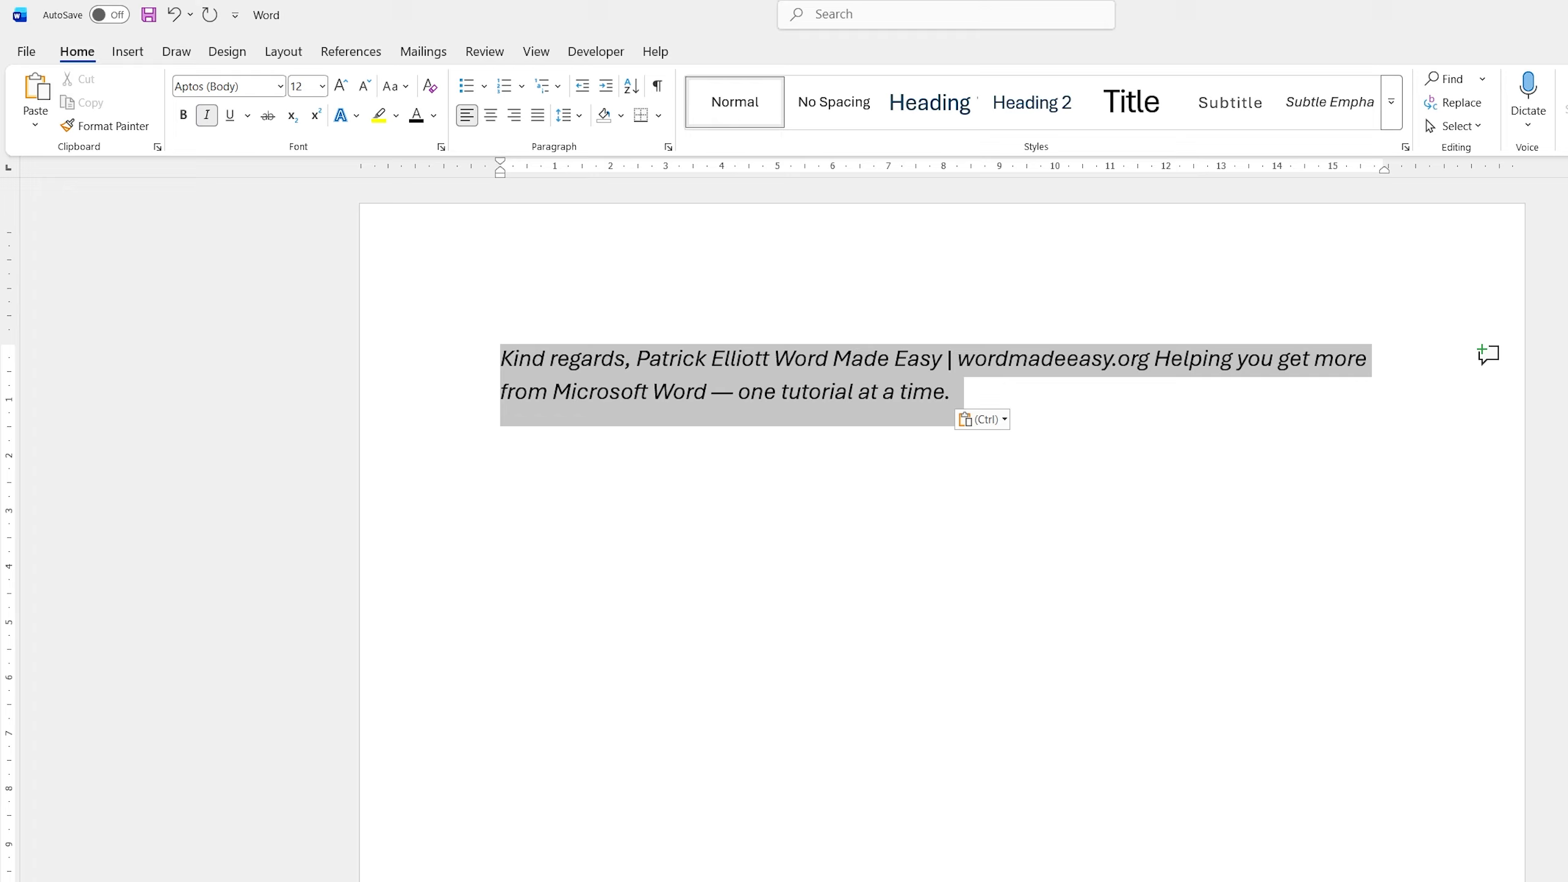
pyautogui.click(128, 51)
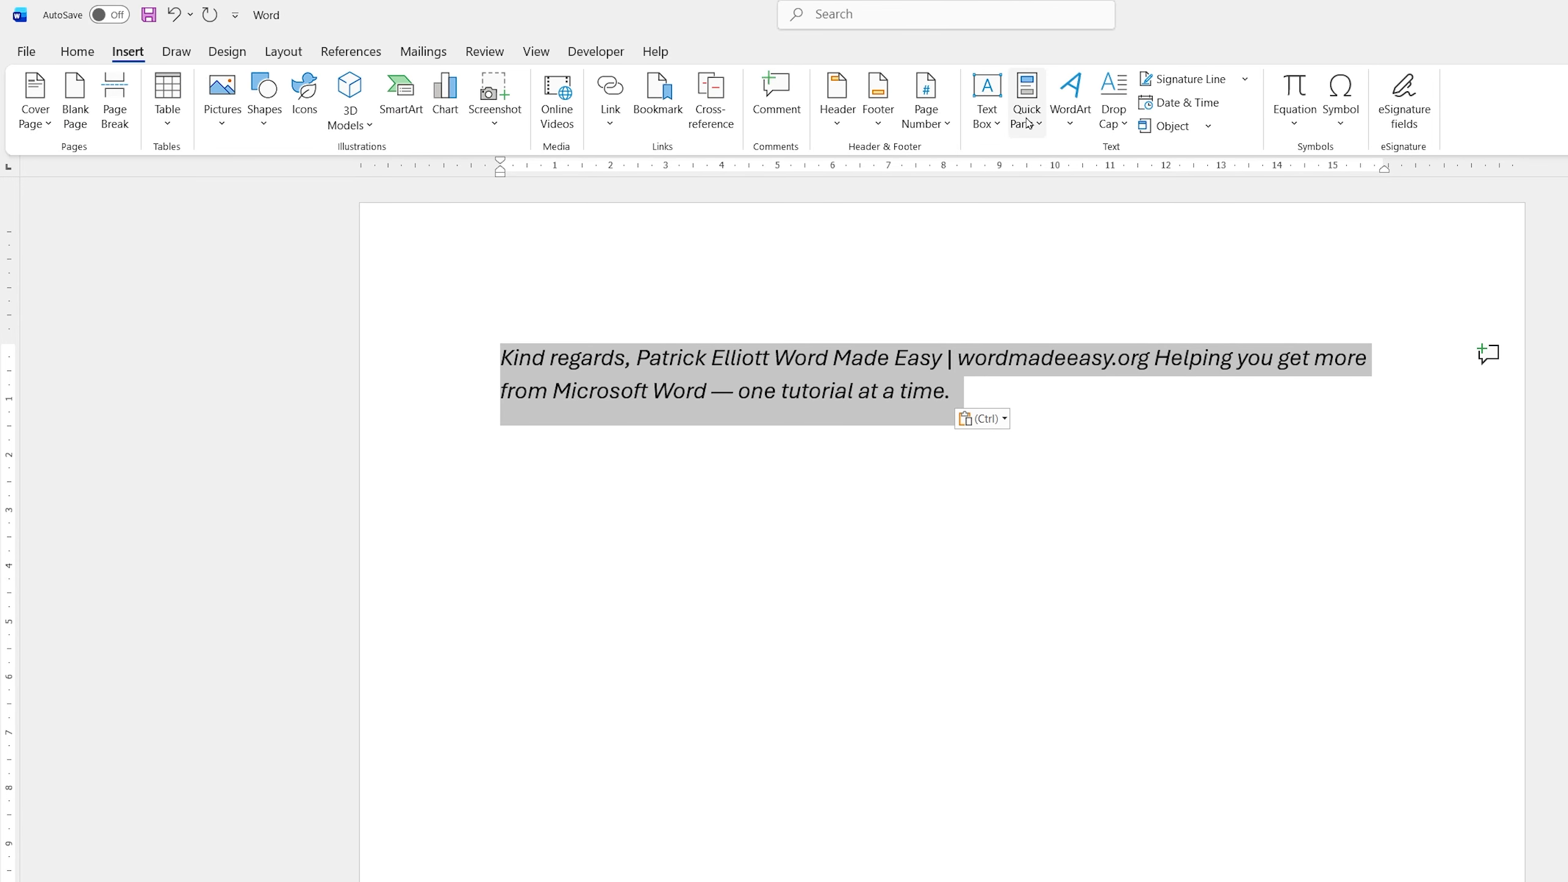
pyautogui.click(1026, 86)
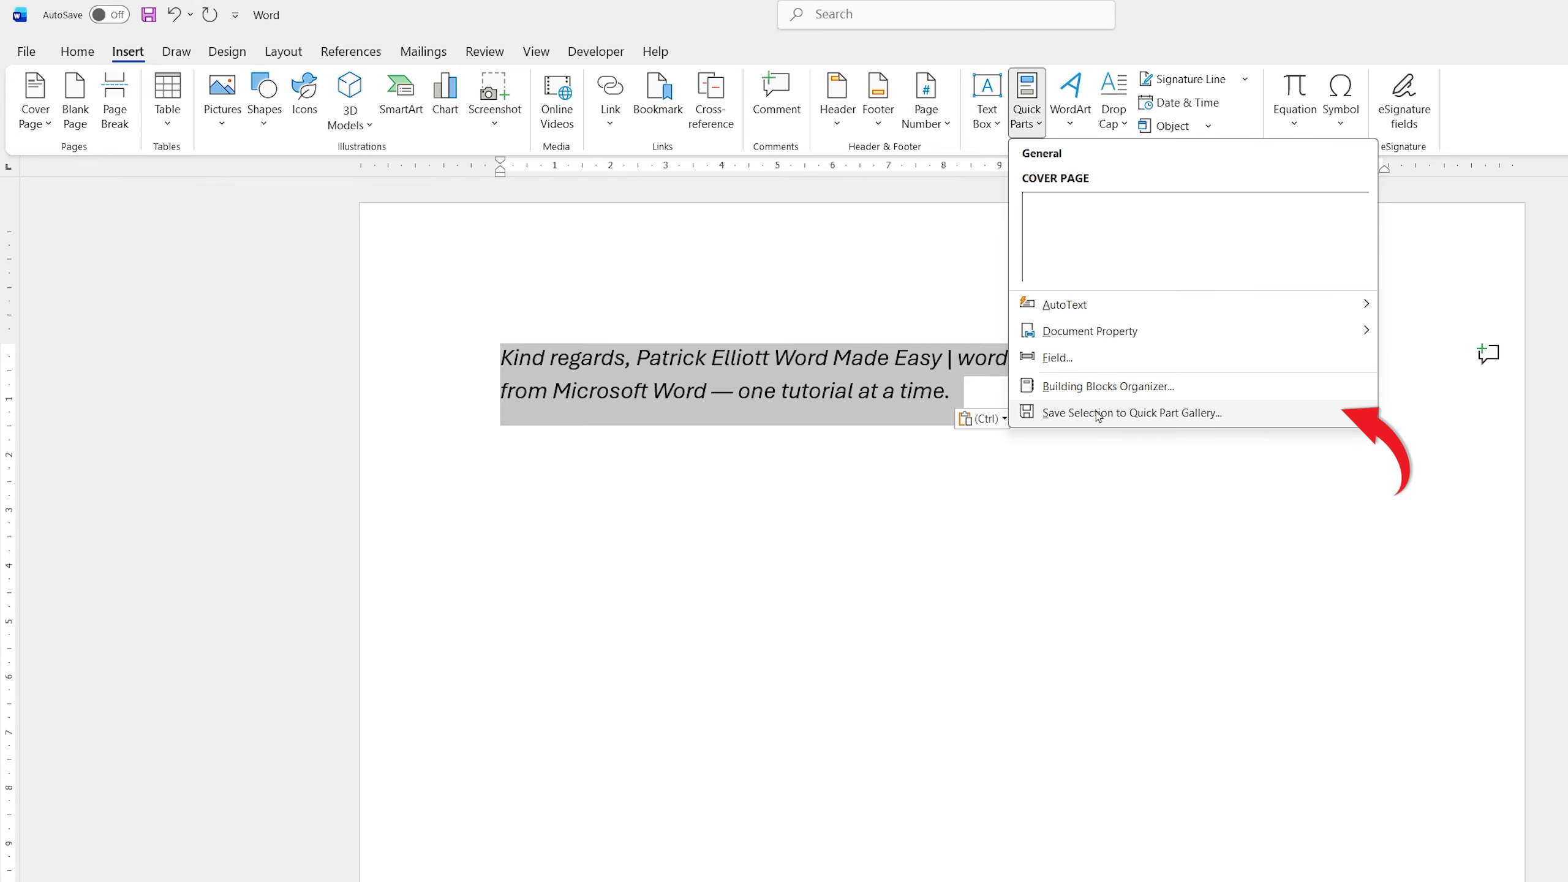
pyautogui.click(1204, 419)
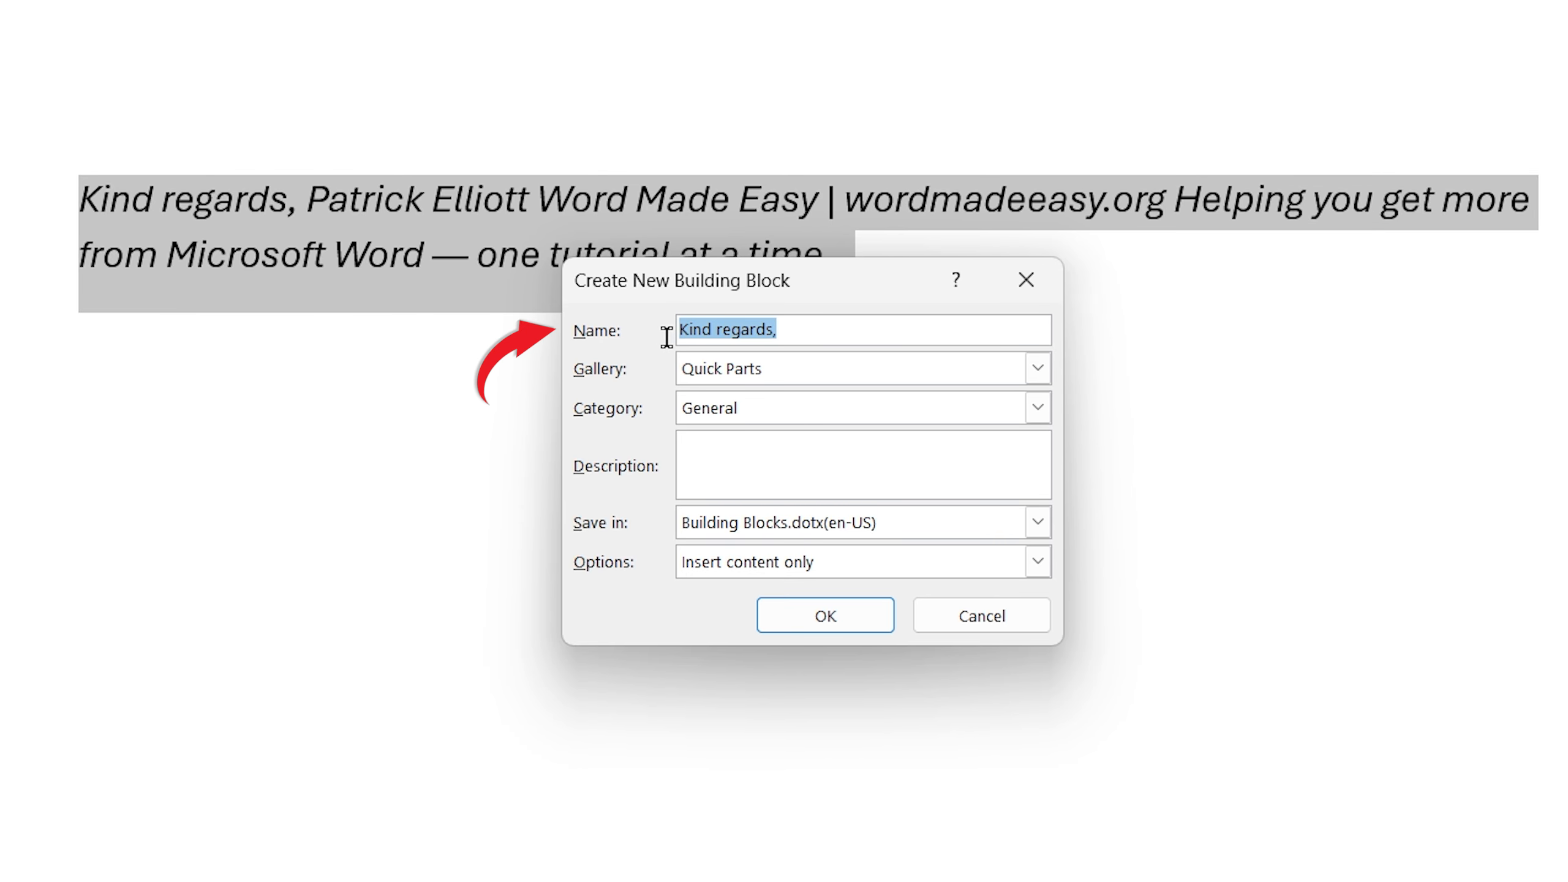
pyautogui.write('Sign Off')
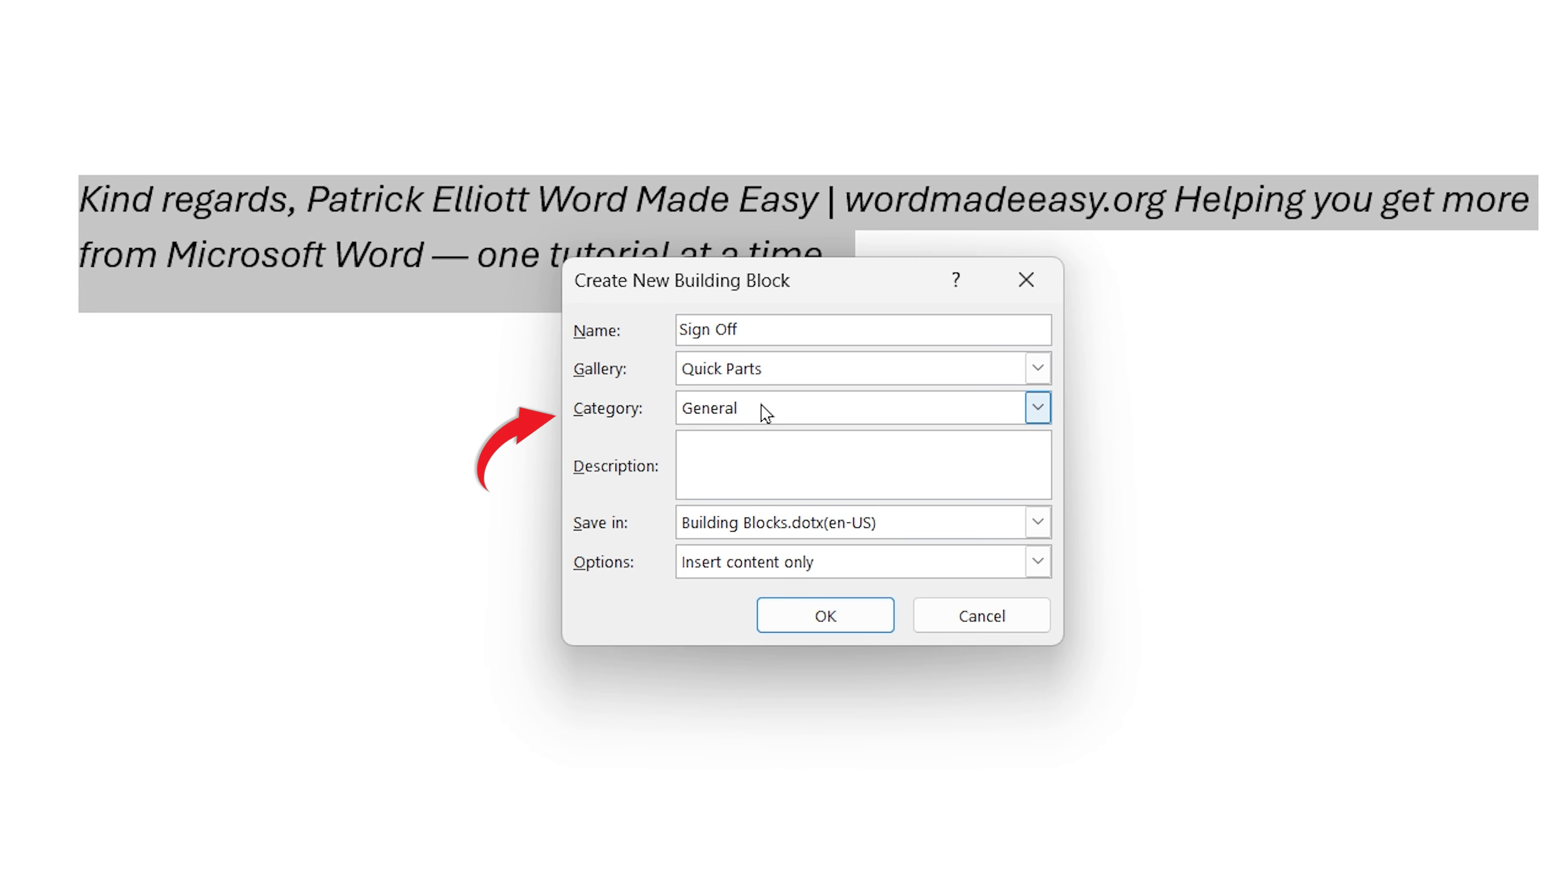
pyautogui.click(854, 575)
pyautogui.click(885, 559)
pyautogui.click(826, 615)
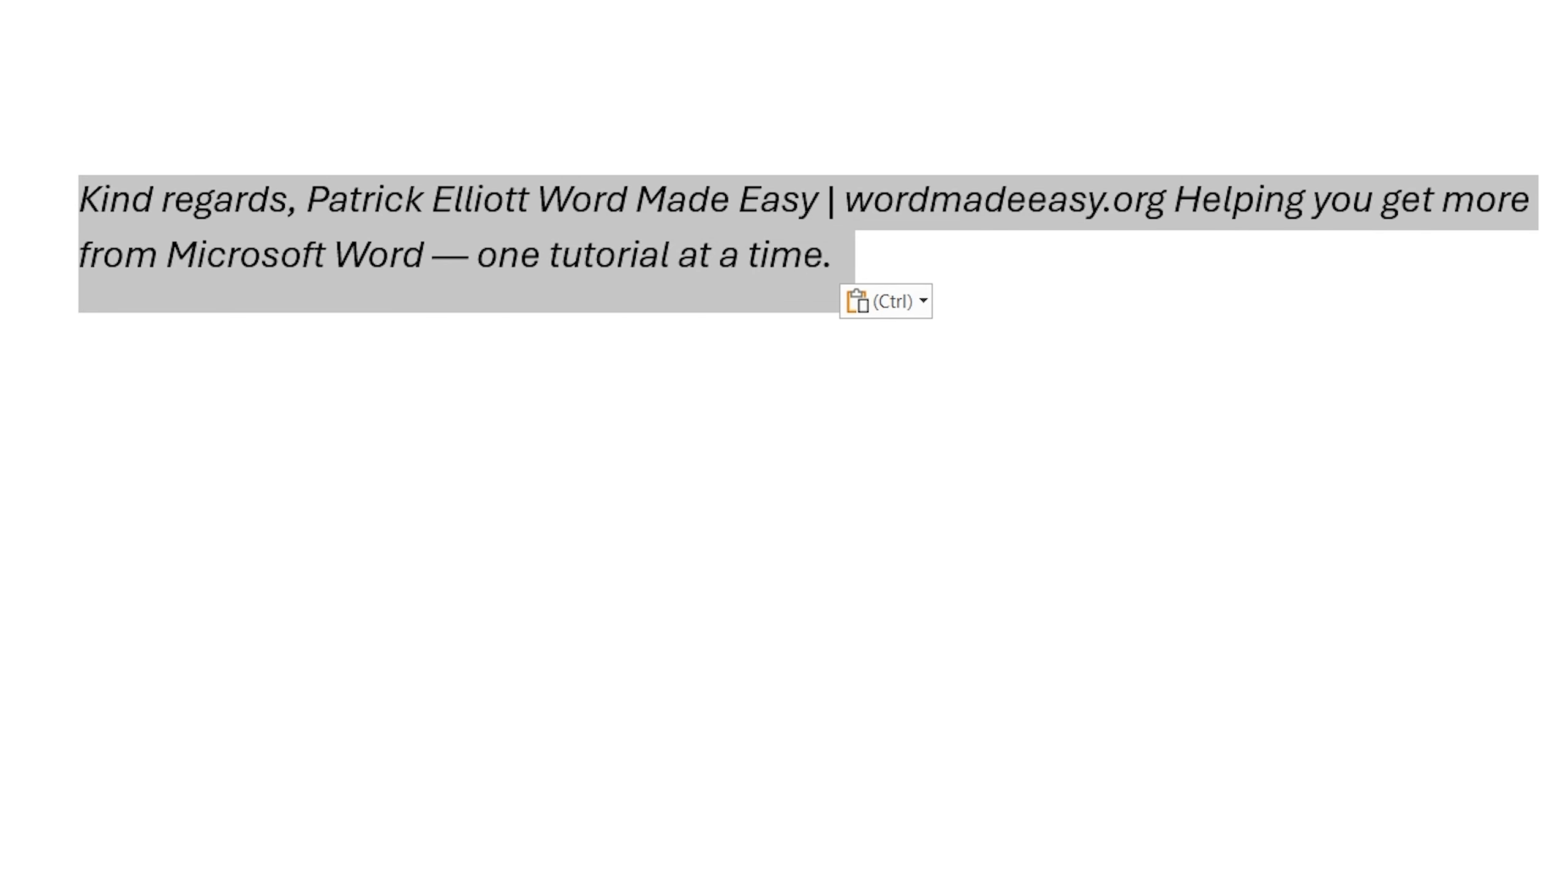
# Insert the "Sign Off" Quick Part on a new line below the existing signature.
pyautogui.click(1002, 289)
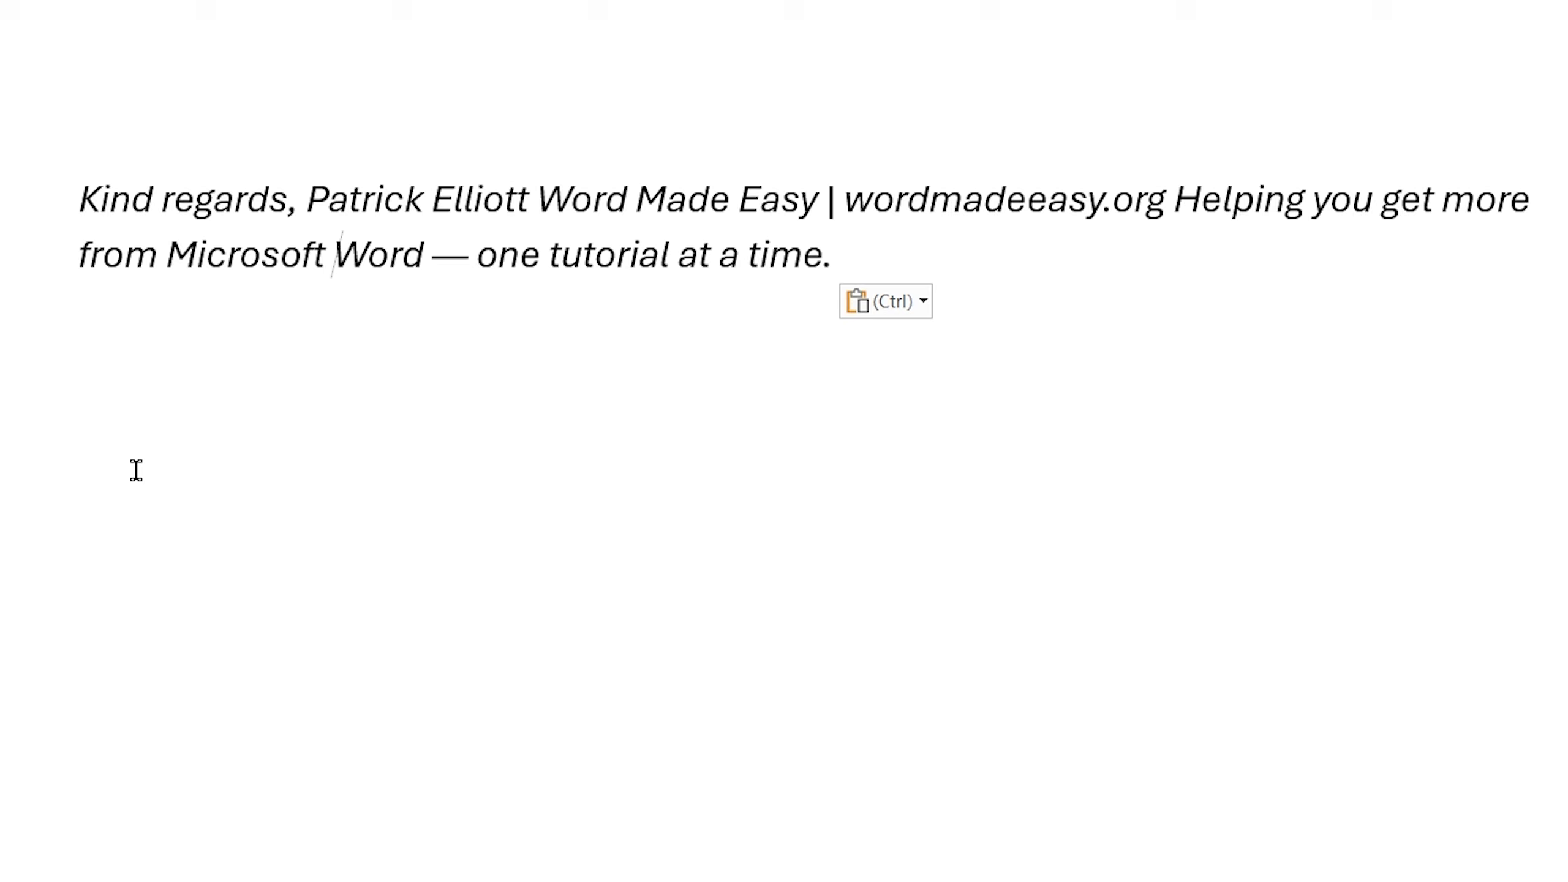
pyautogui.click(113, 471)
pyautogui.click(874, 245)
pyautogui.press('Return')
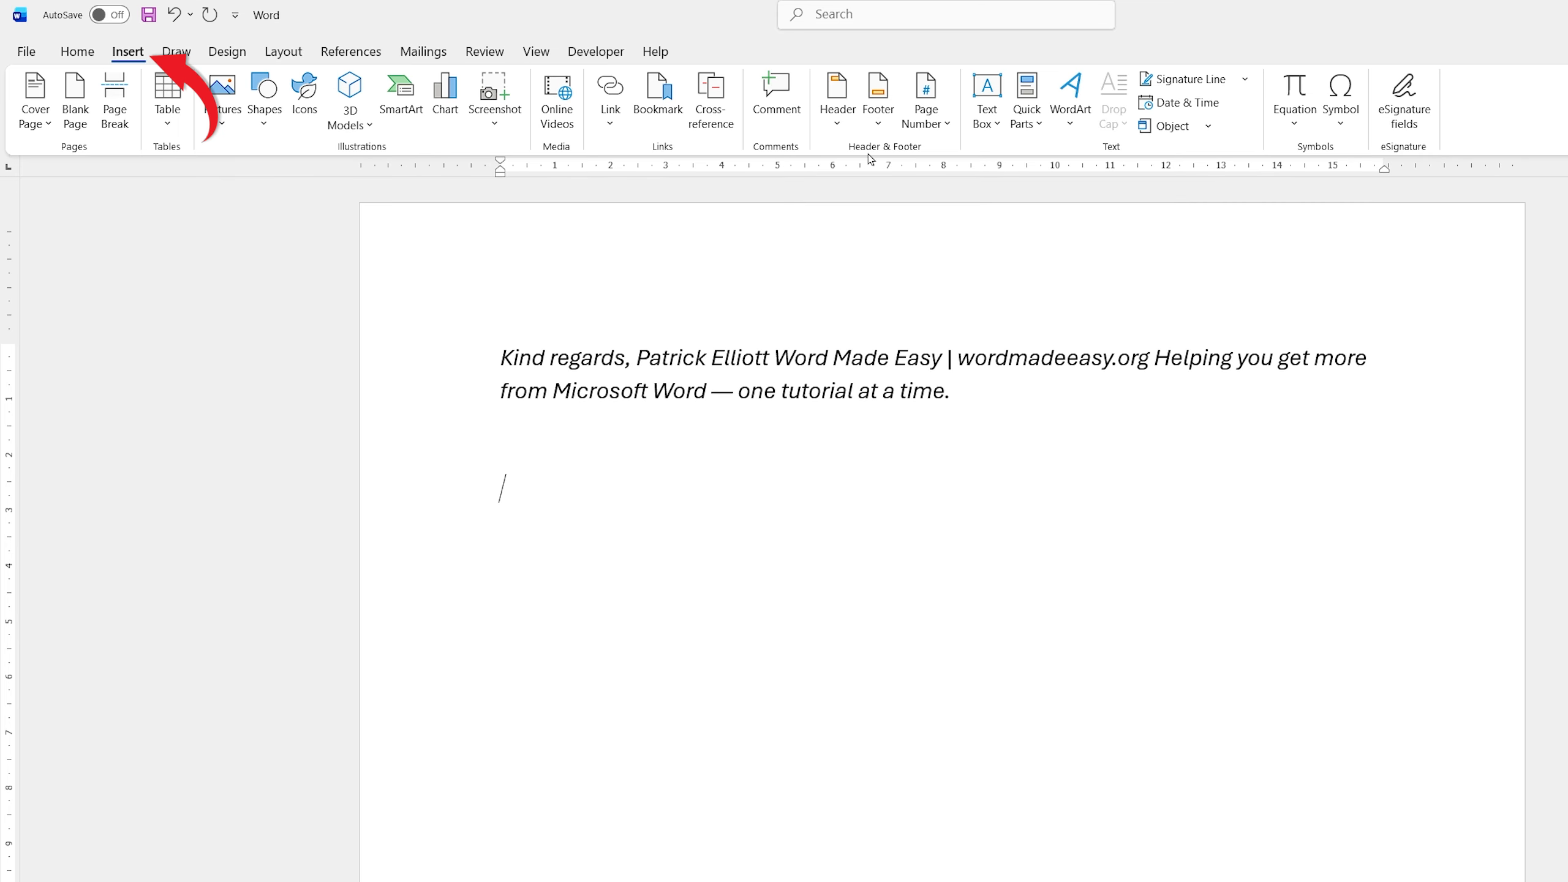
pyautogui.click(1039, 104)
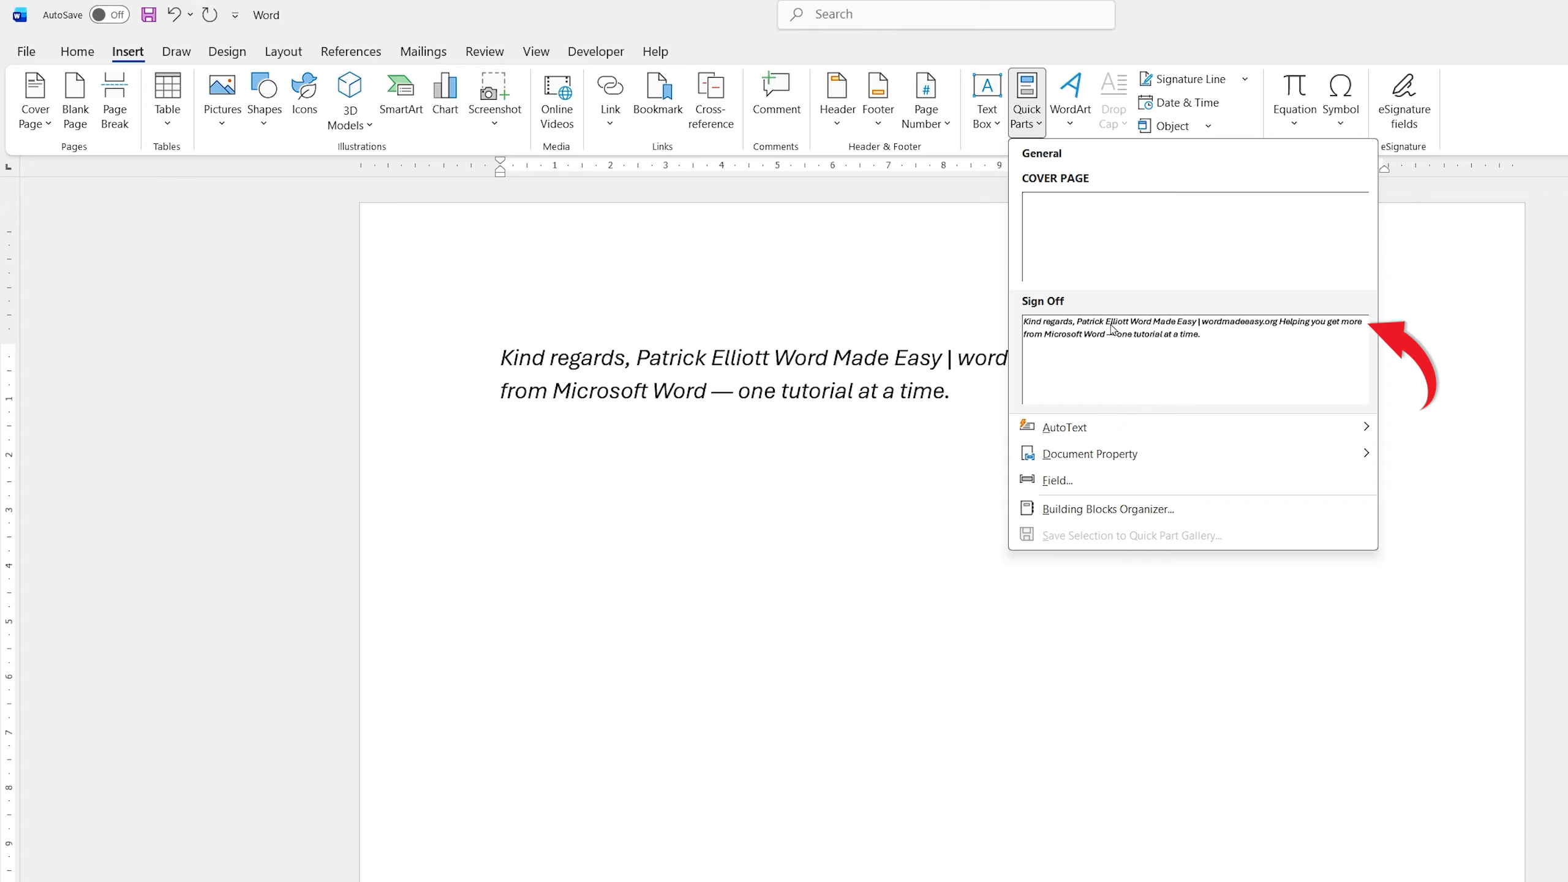
pyautogui.click(1108, 351)
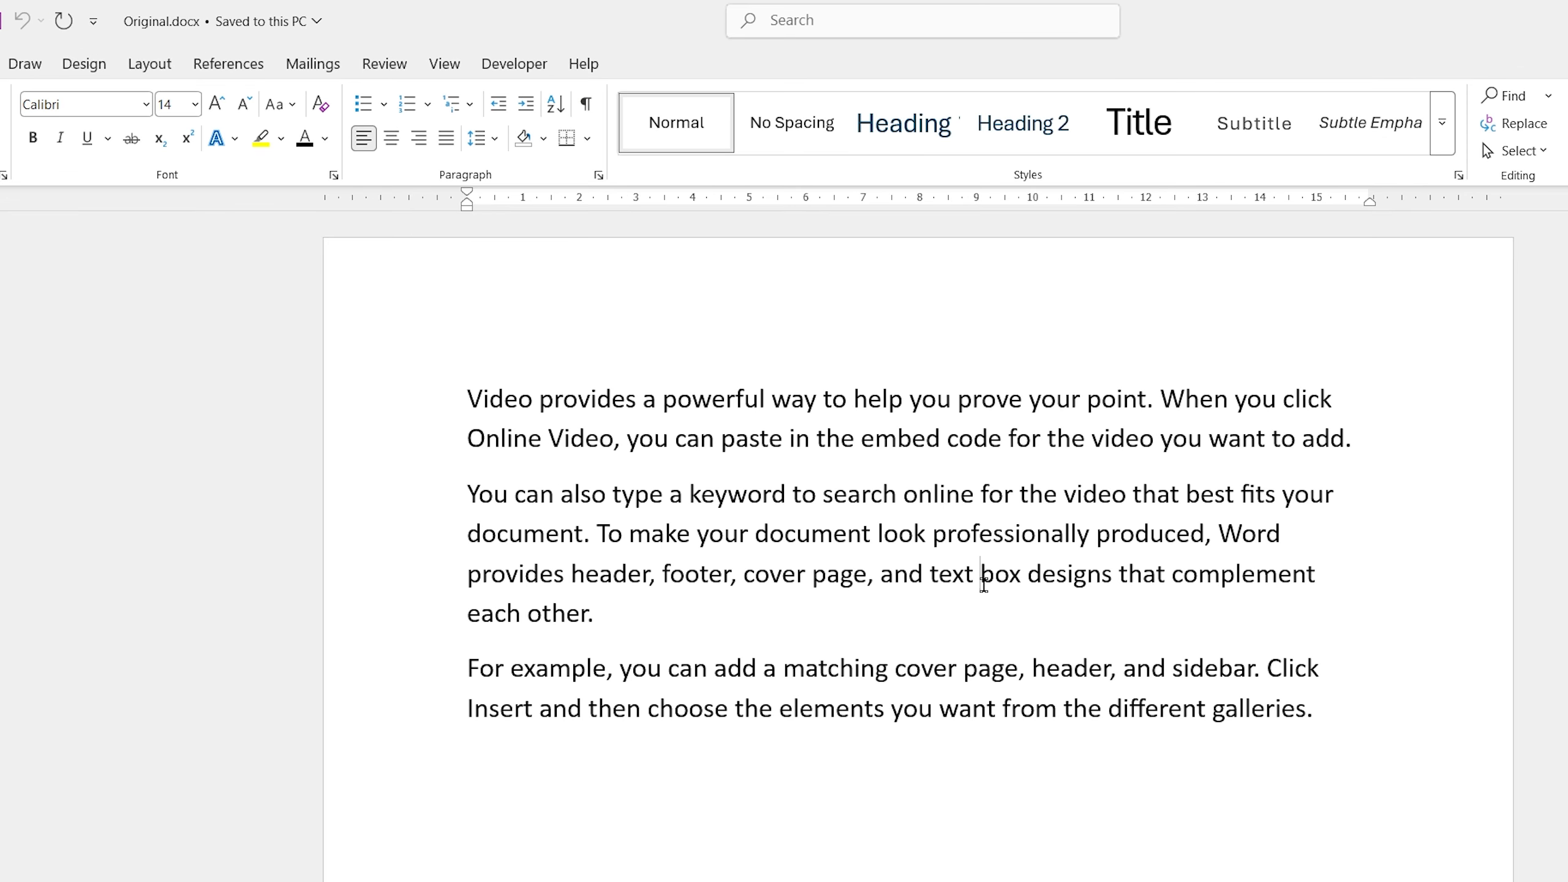
# Start a comparison of two document versions with Original.docx as the original document.
pyautogui.click(383, 65)
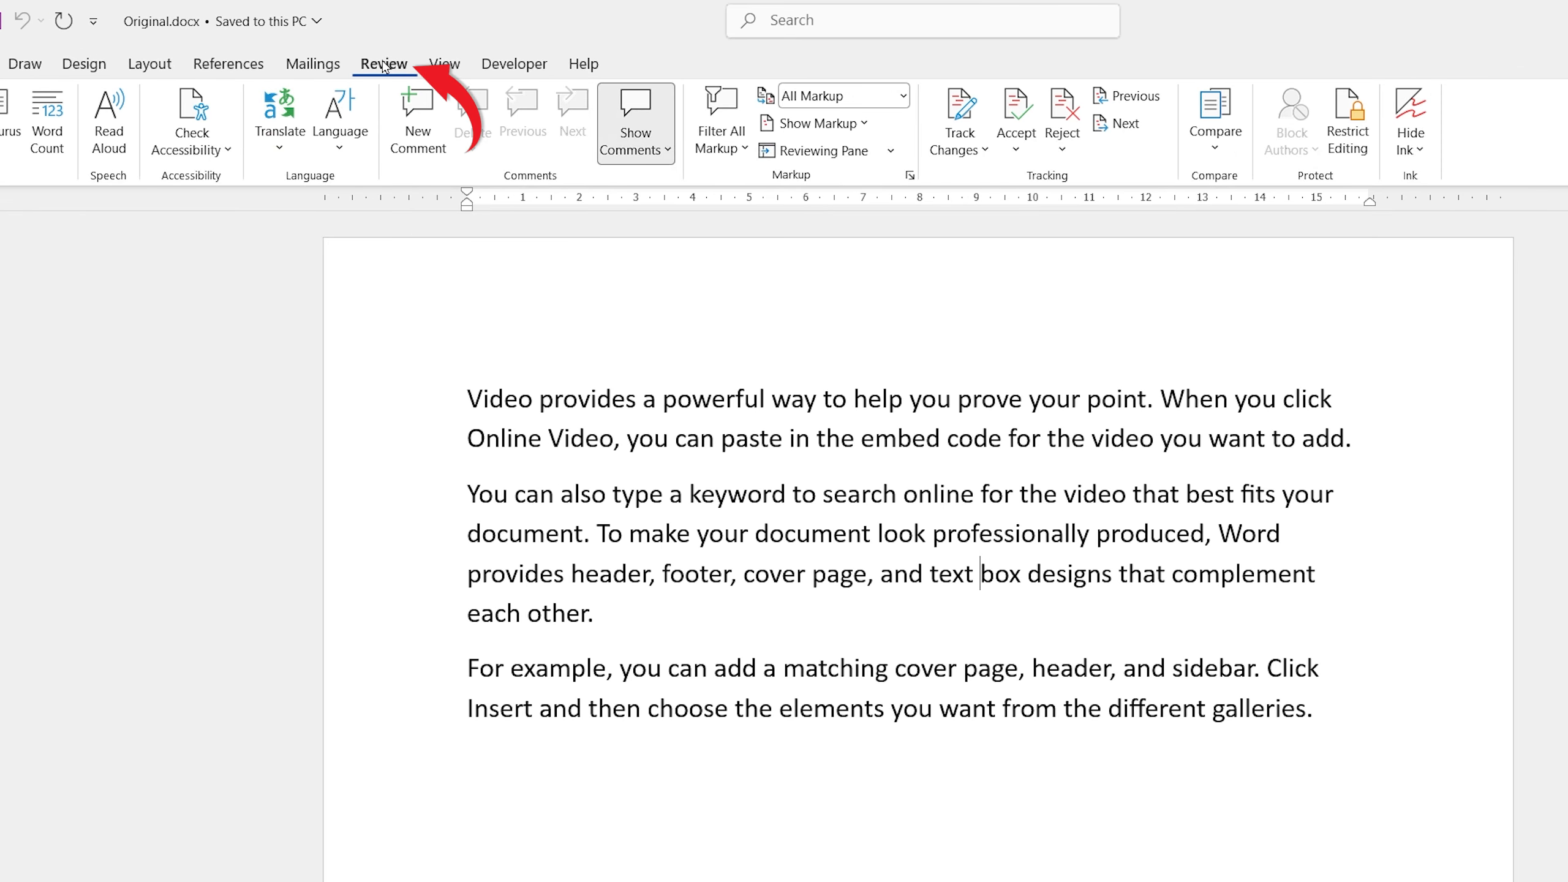
pyautogui.click(1215, 130)
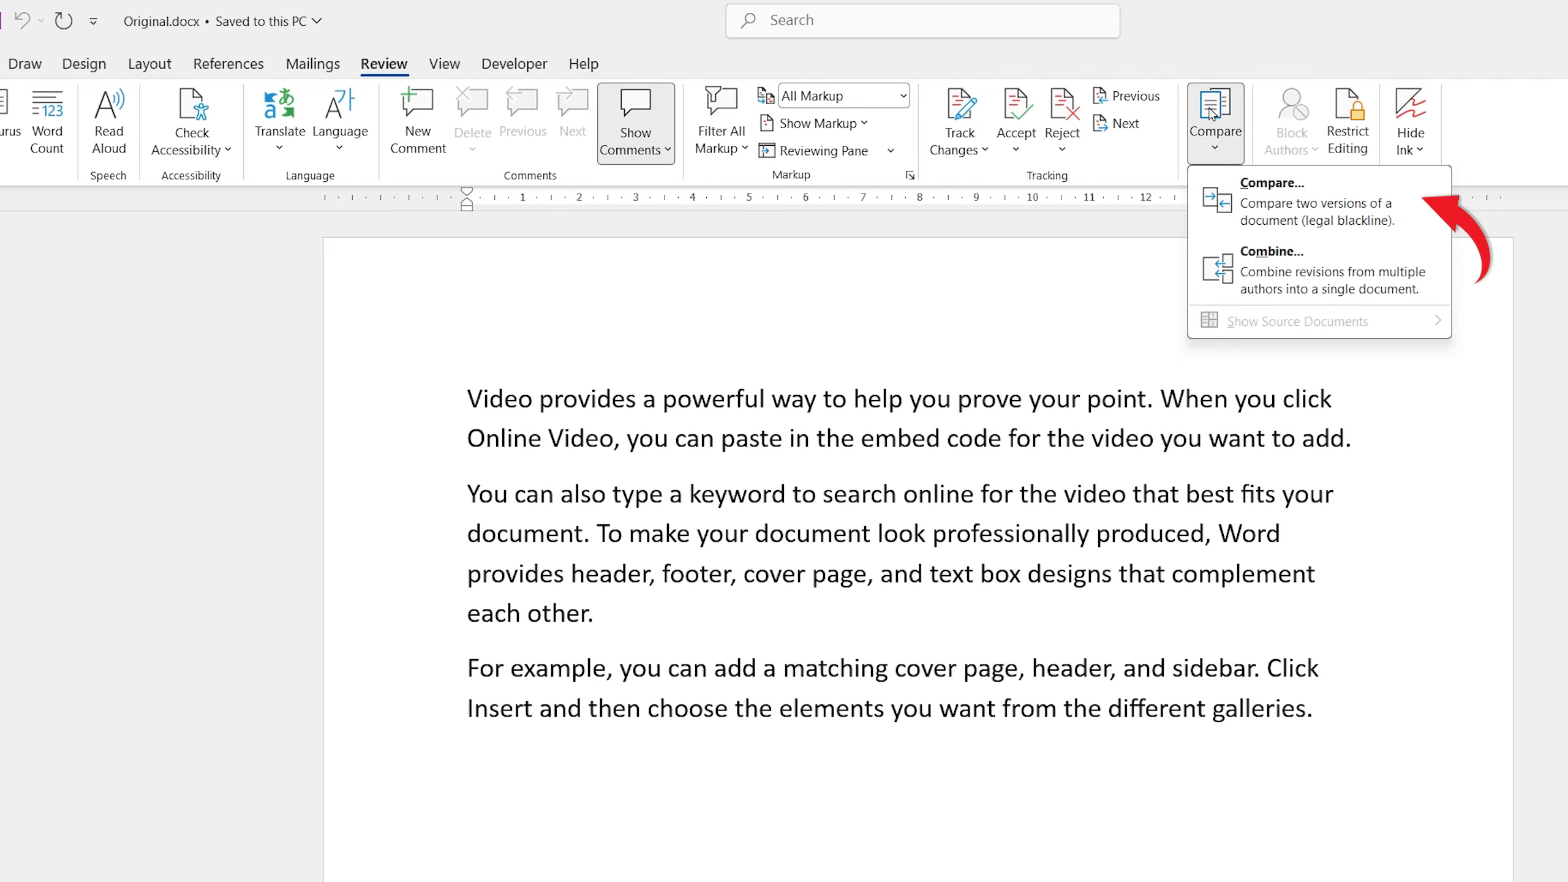
pyautogui.click(1264, 193)
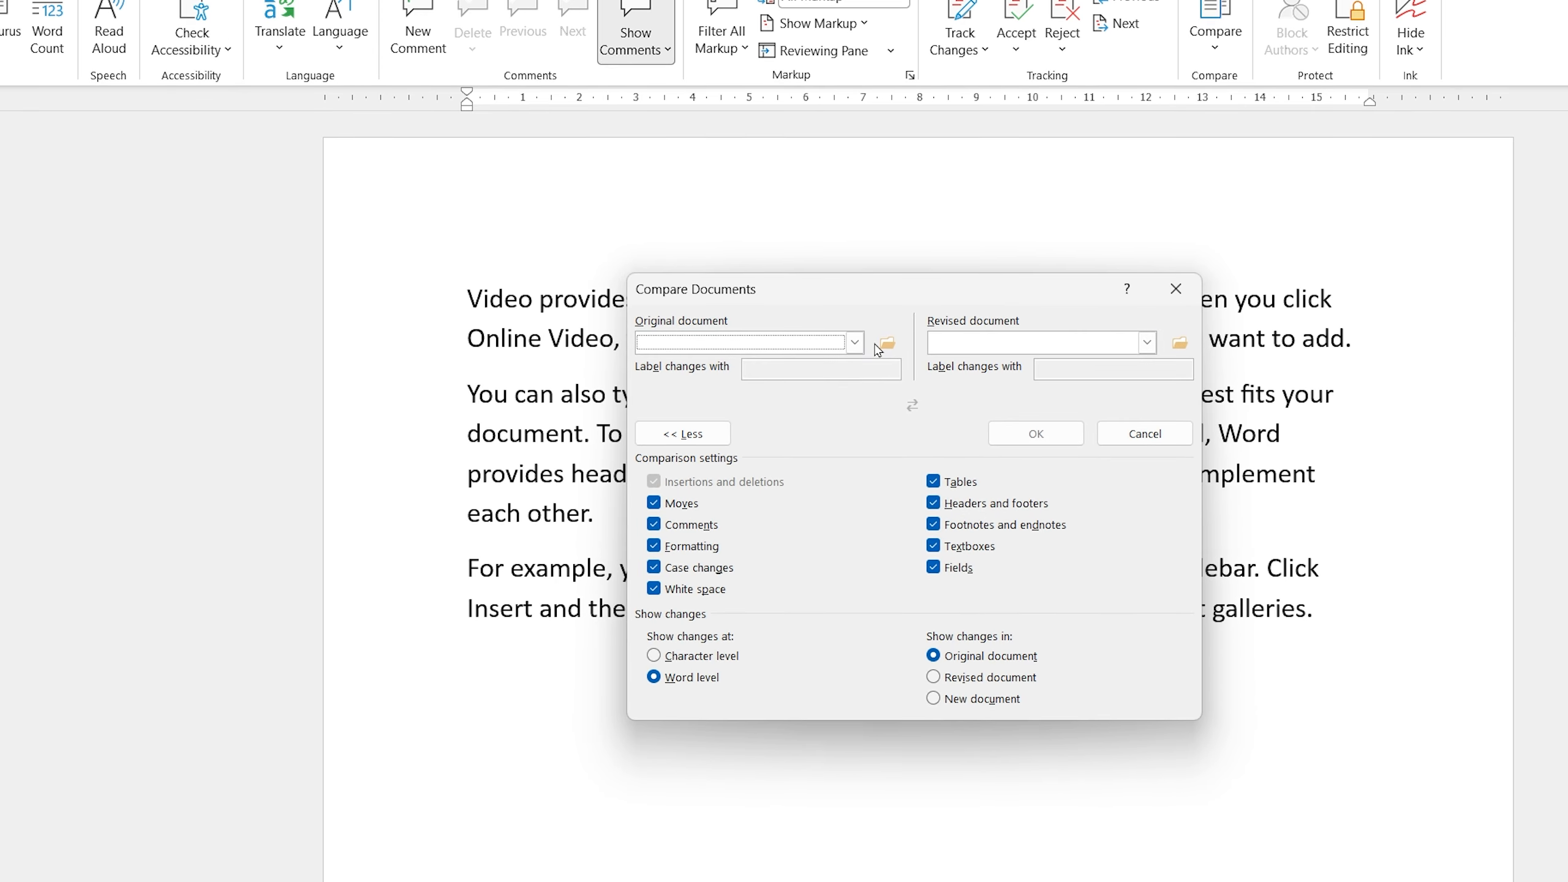
pyautogui.click(856, 230)
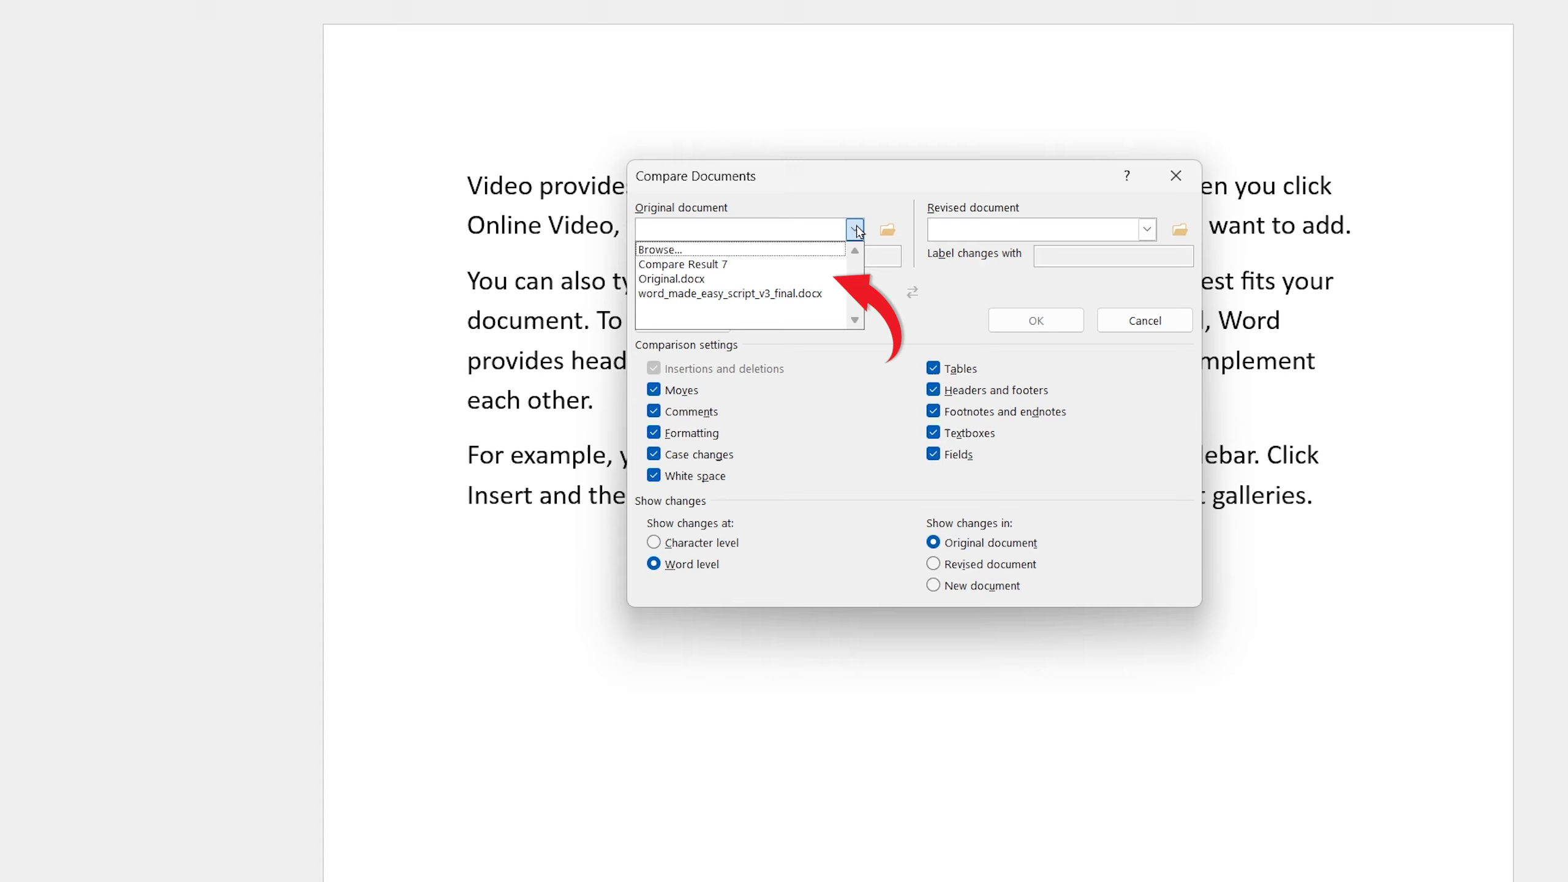
pyautogui.click(748, 280)
# Choose Revised.docx from the Downloads folder as the revised document and run the comparison.
pyautogui.click(1148, 230)
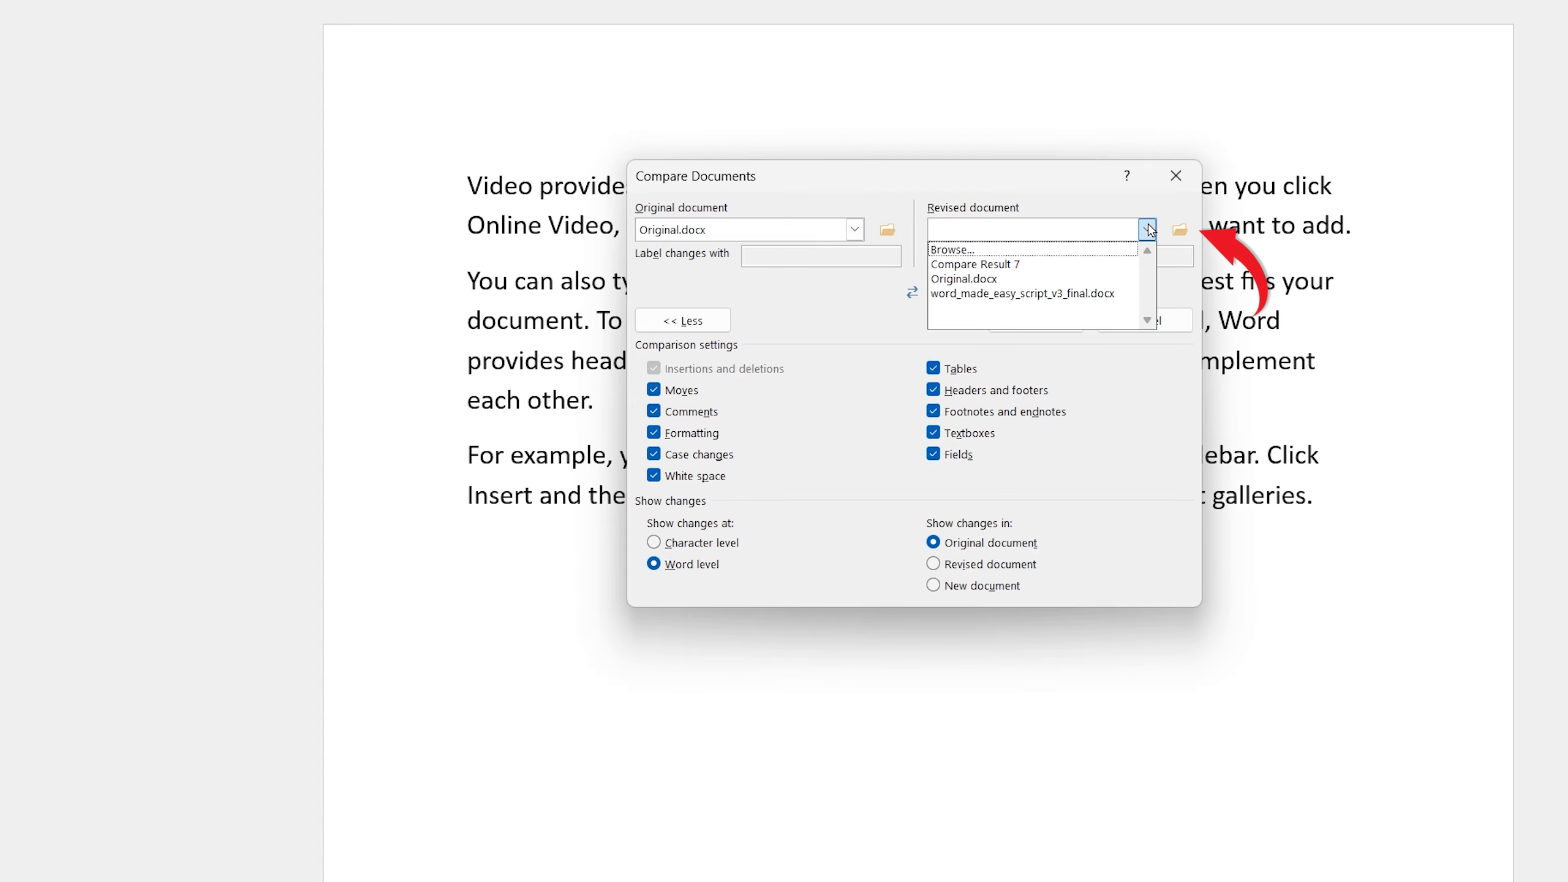
pyautogui.click(1180, 230)
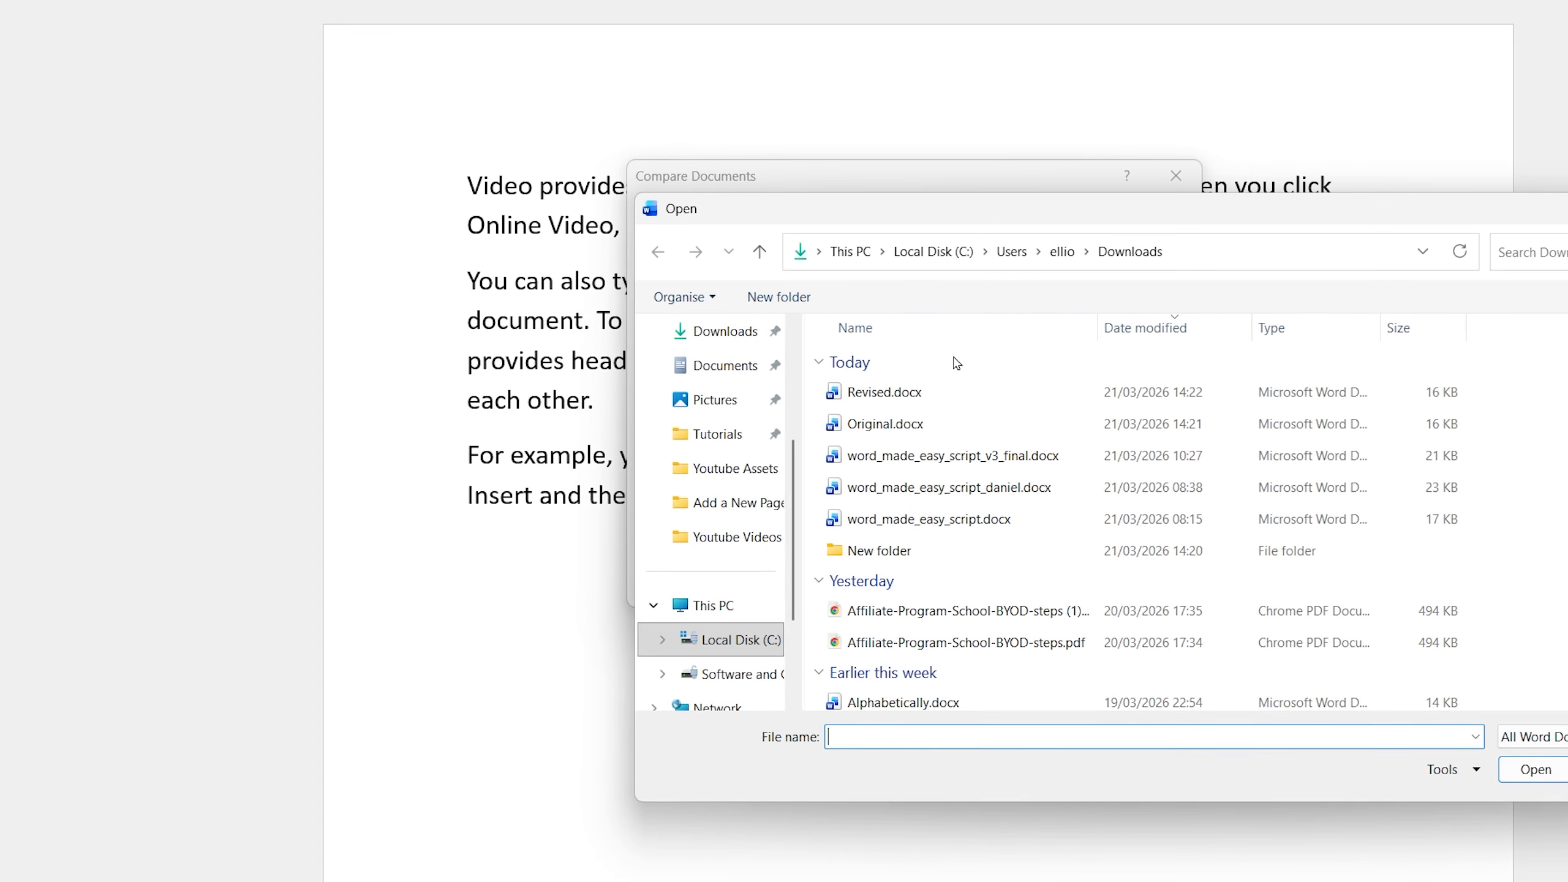
pyautogui.click(956, 392)
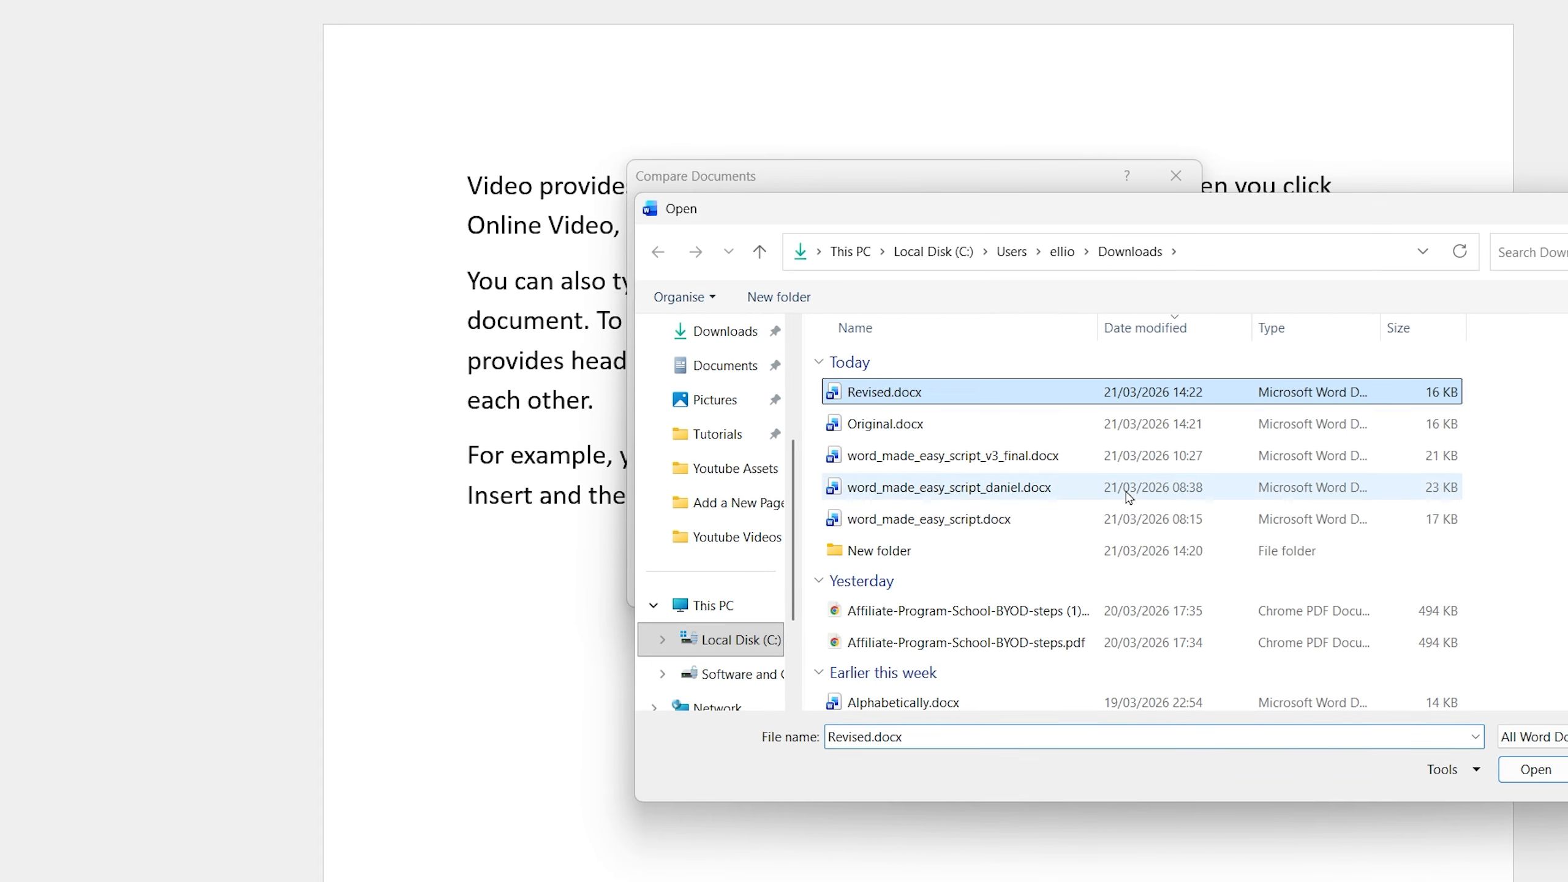
pyautogui.click(1536, 769)
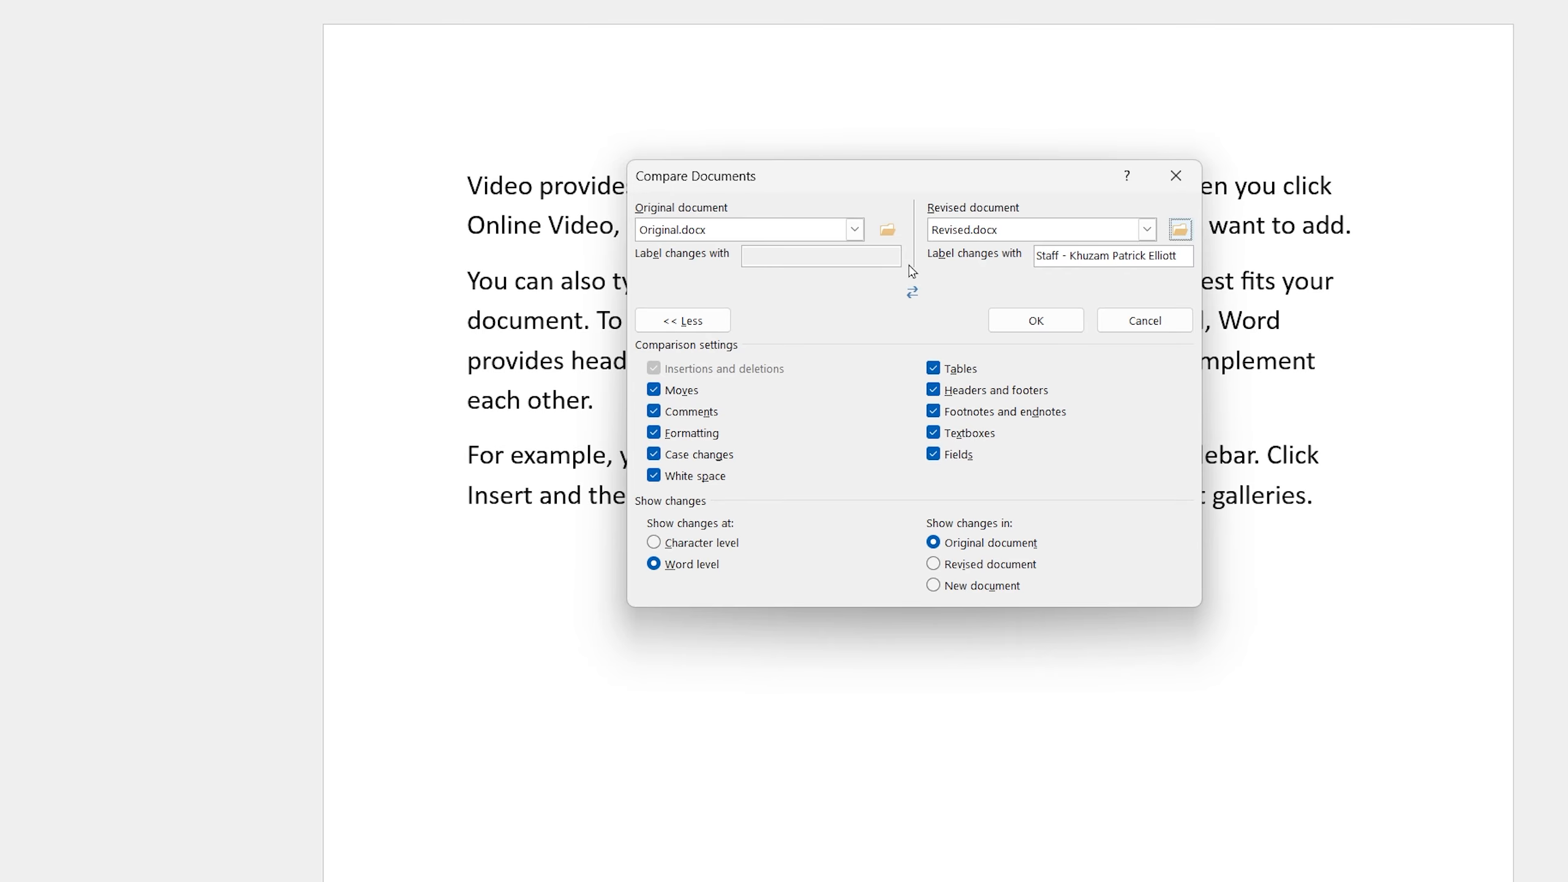
pyautogui.click(1006, 320)
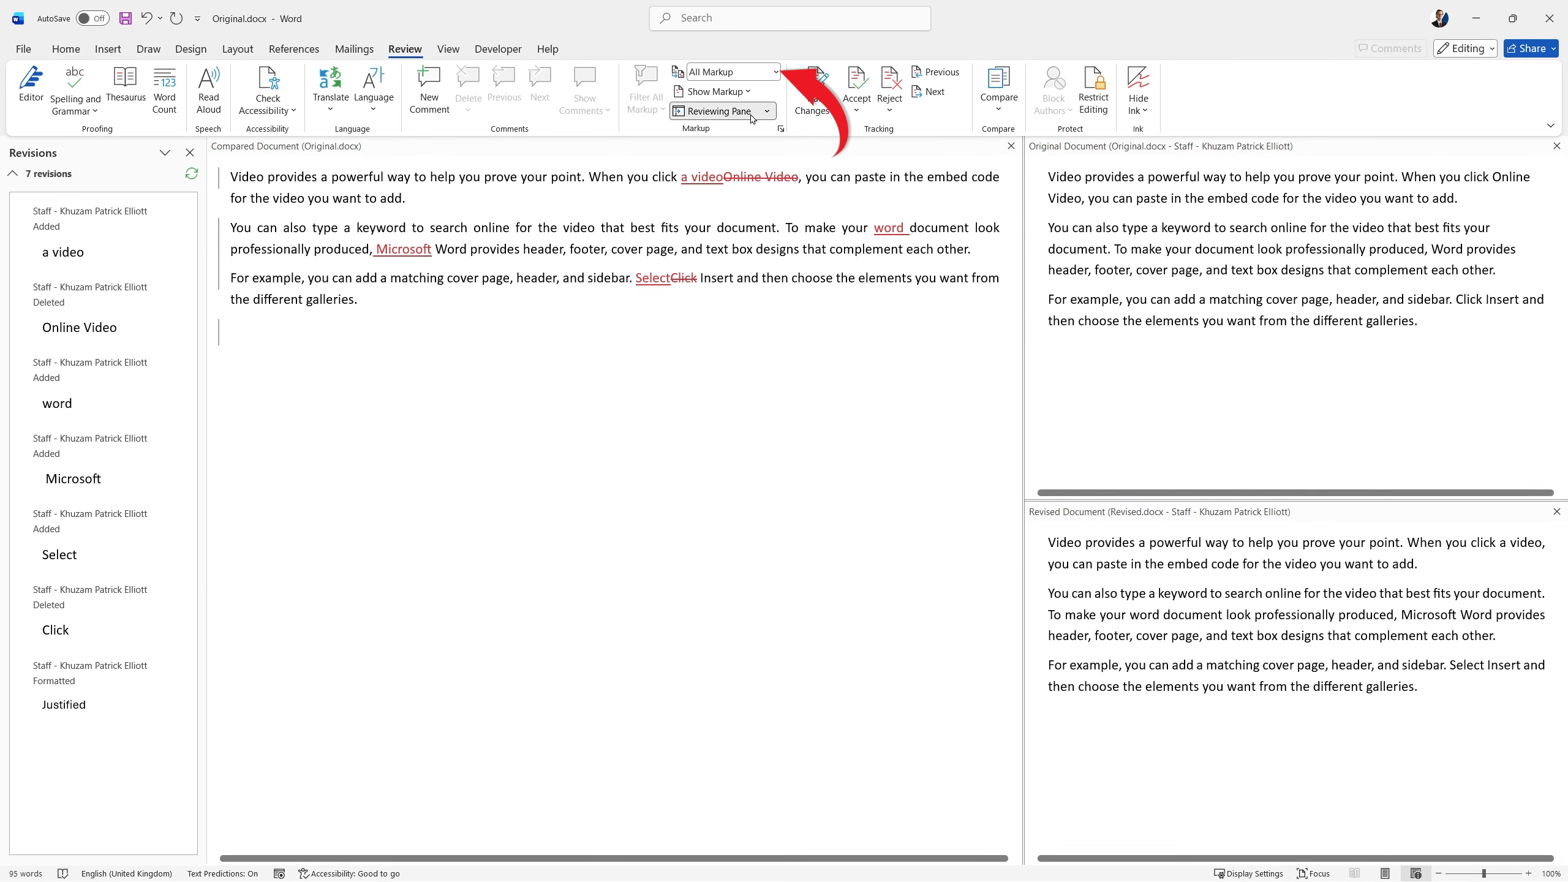
# Display the compared document with All Markup.
pyautogui.click(774, 72)
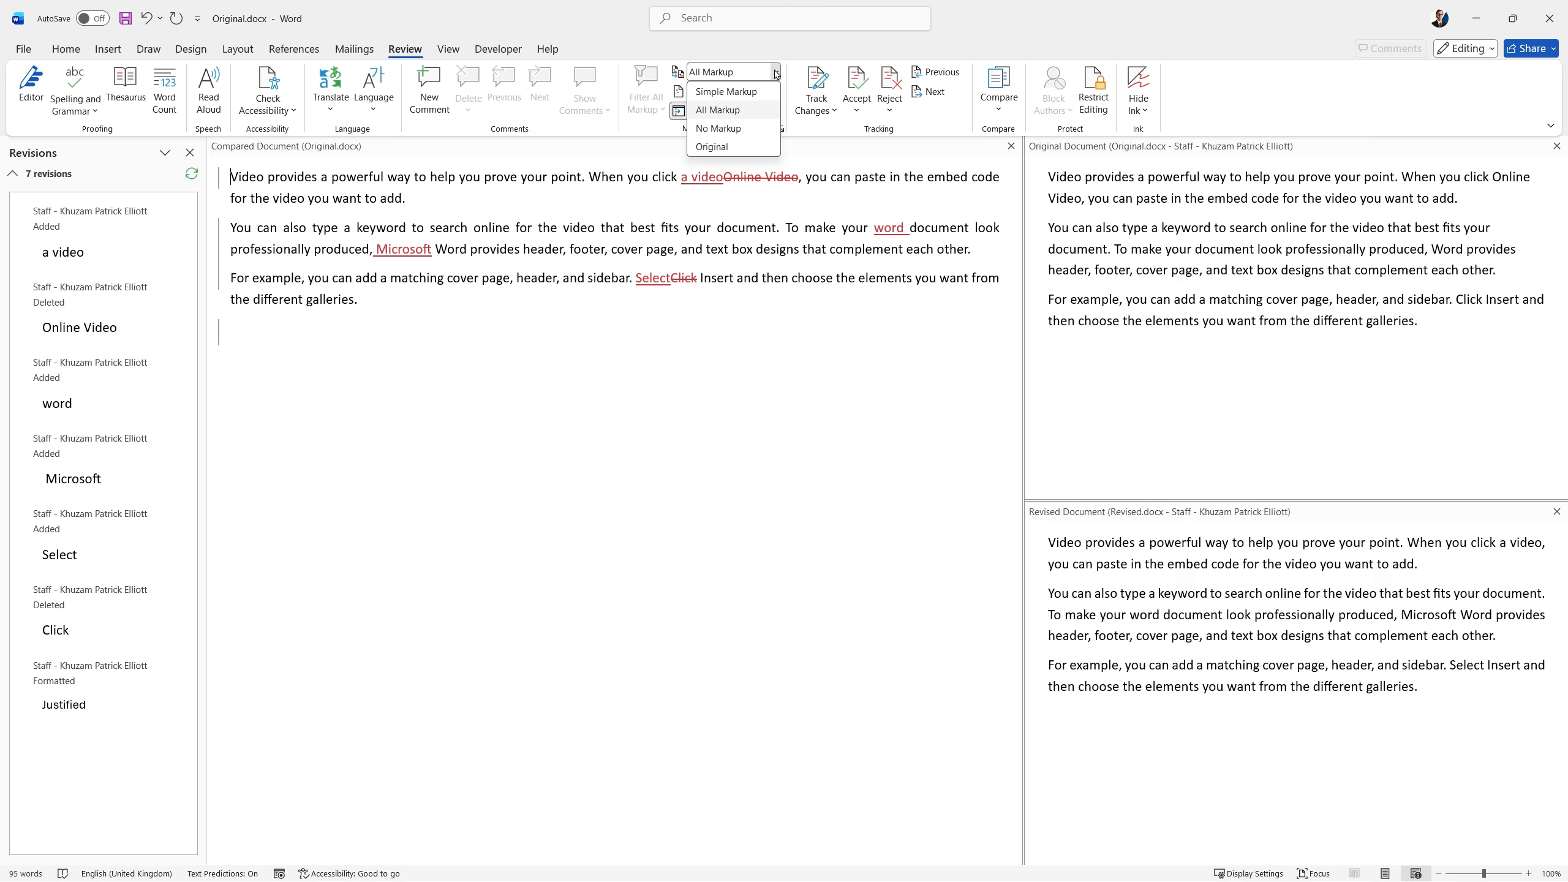
pyautogui.click(718, 109)
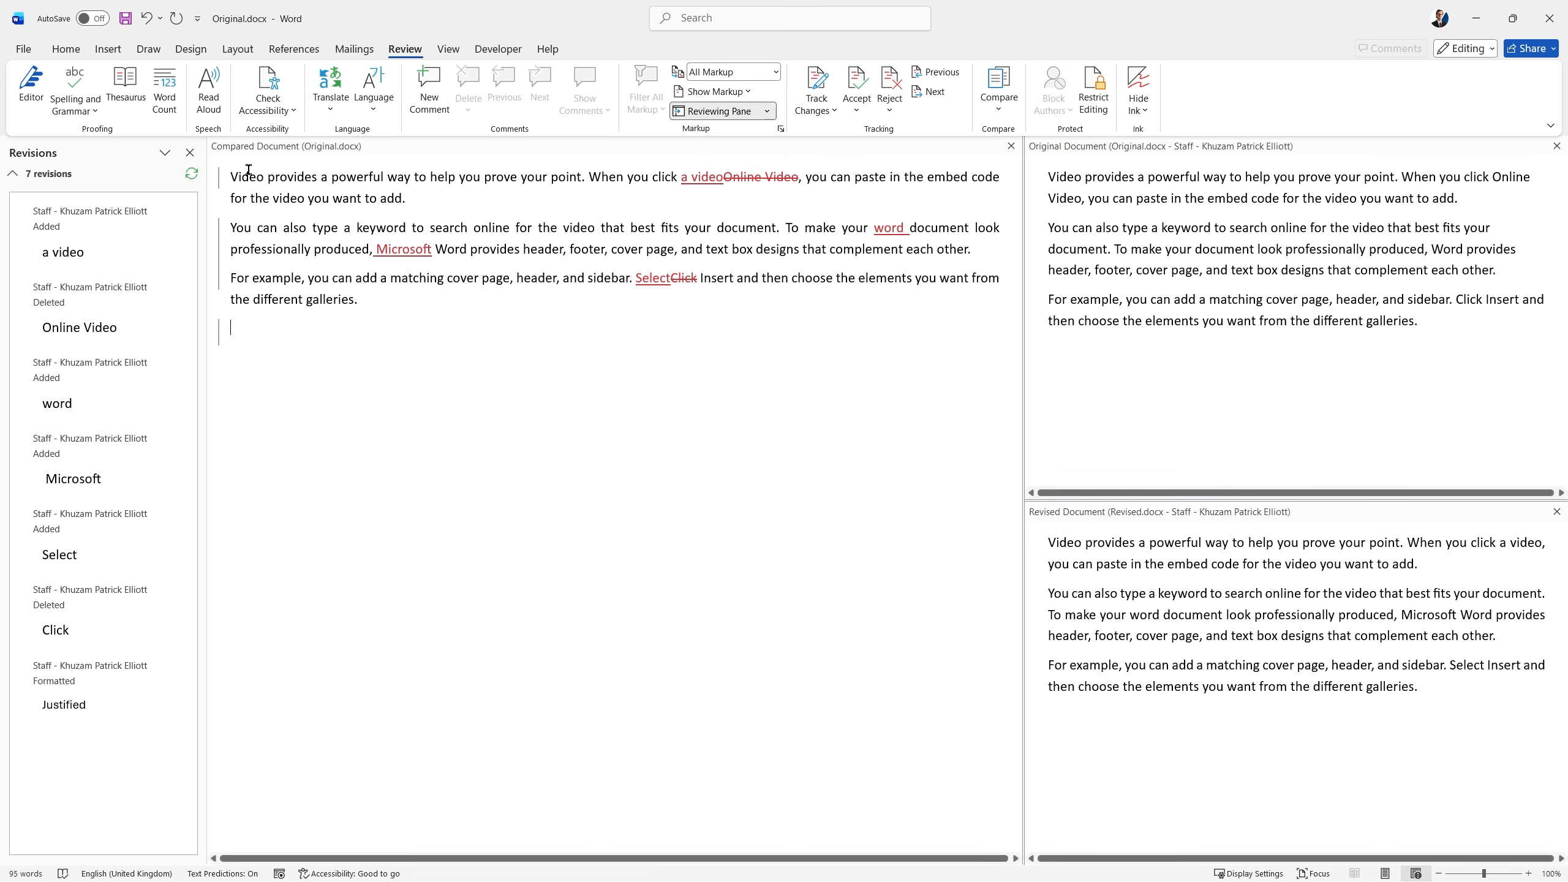
pyautogui.moveTo(542, 246)
# Accept the justified formatting, the replacement of "Online Video" with "a video", and the added "word" in the compared document.
pyautogui.click(861, 81)
pyautogui.click(859, 79)
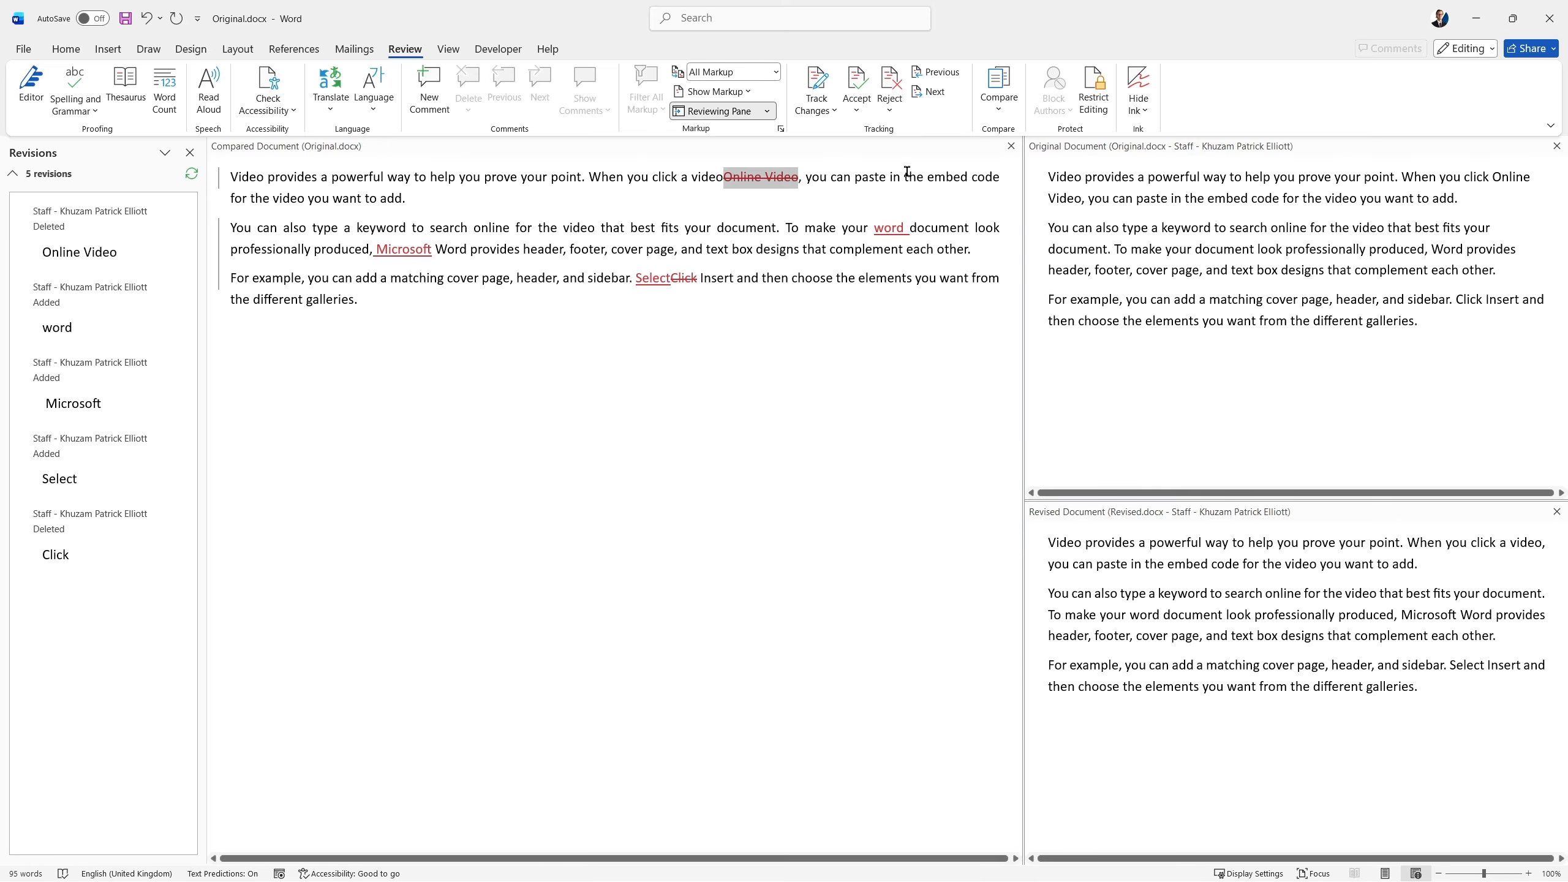
pyautogui.click(855, 74)
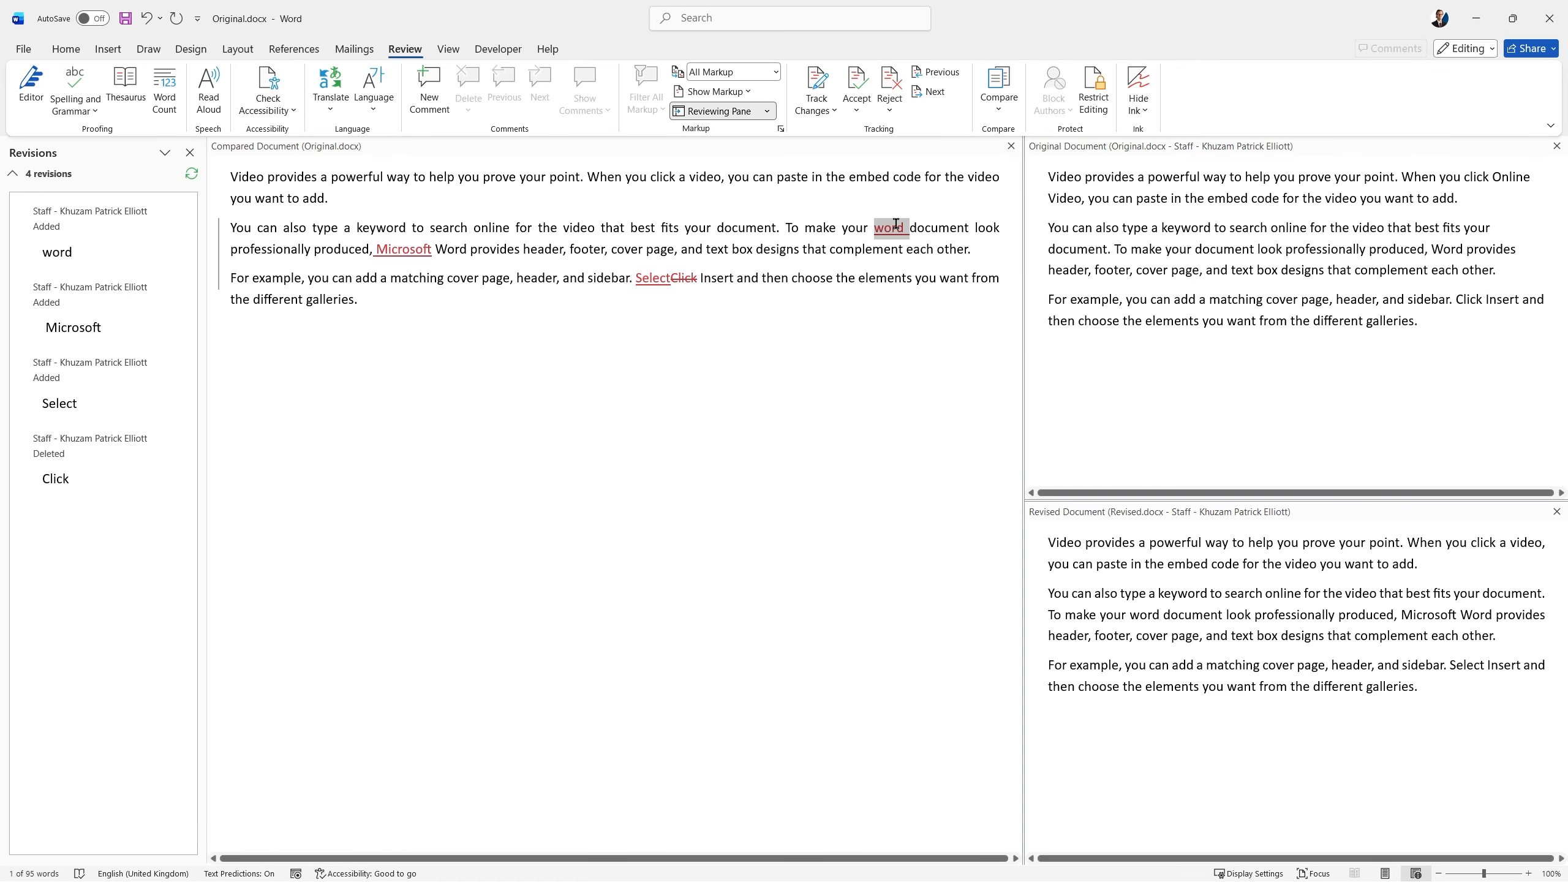
pyautogui.moveTo(896, 237)
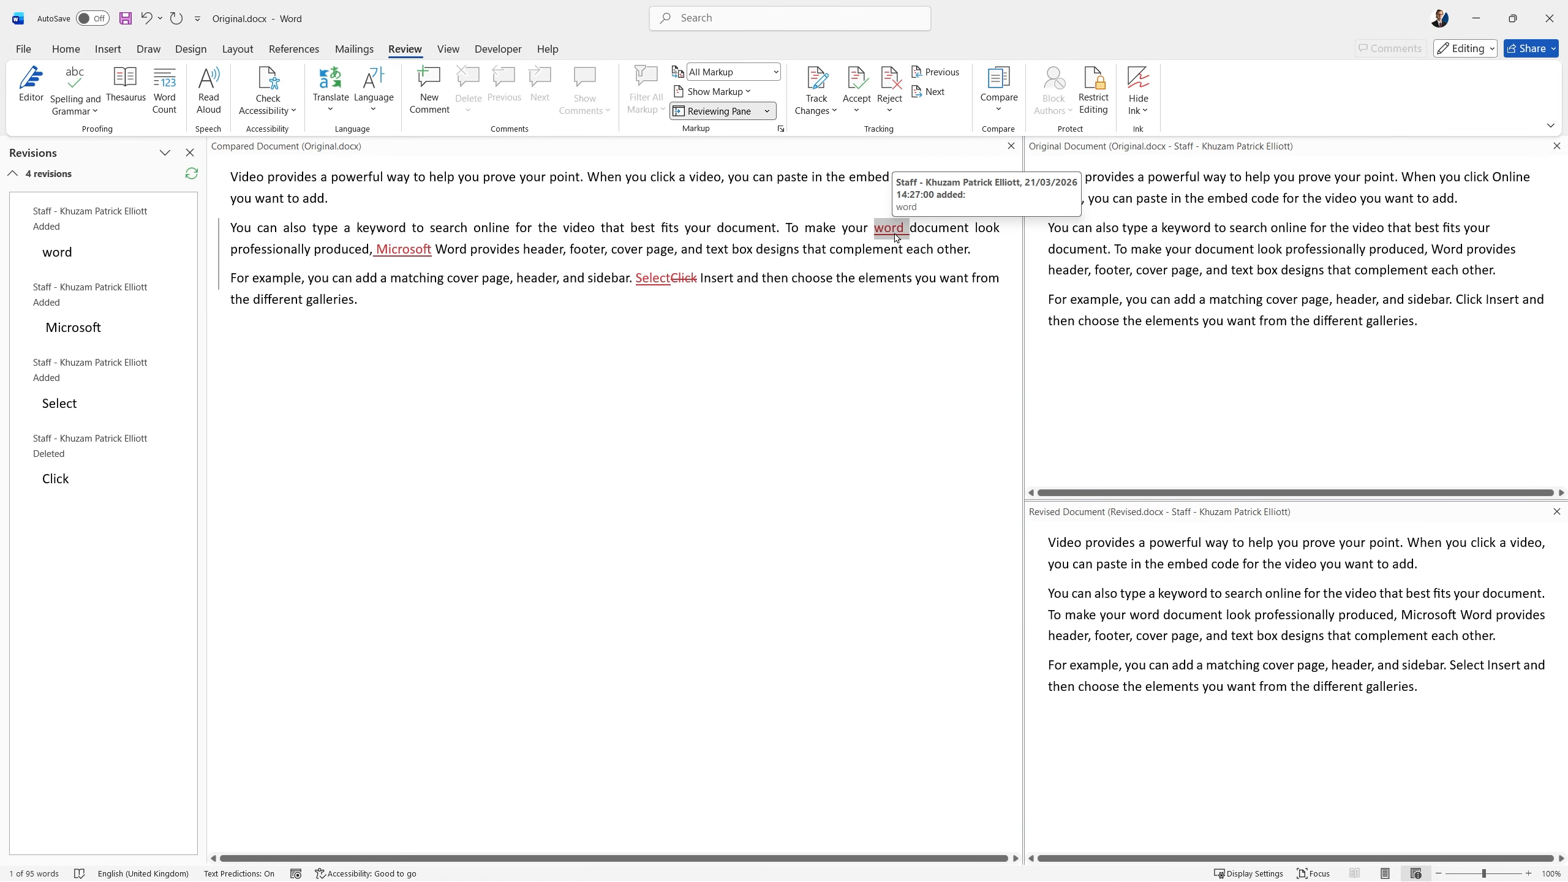
pyautogui.click(860, 78)
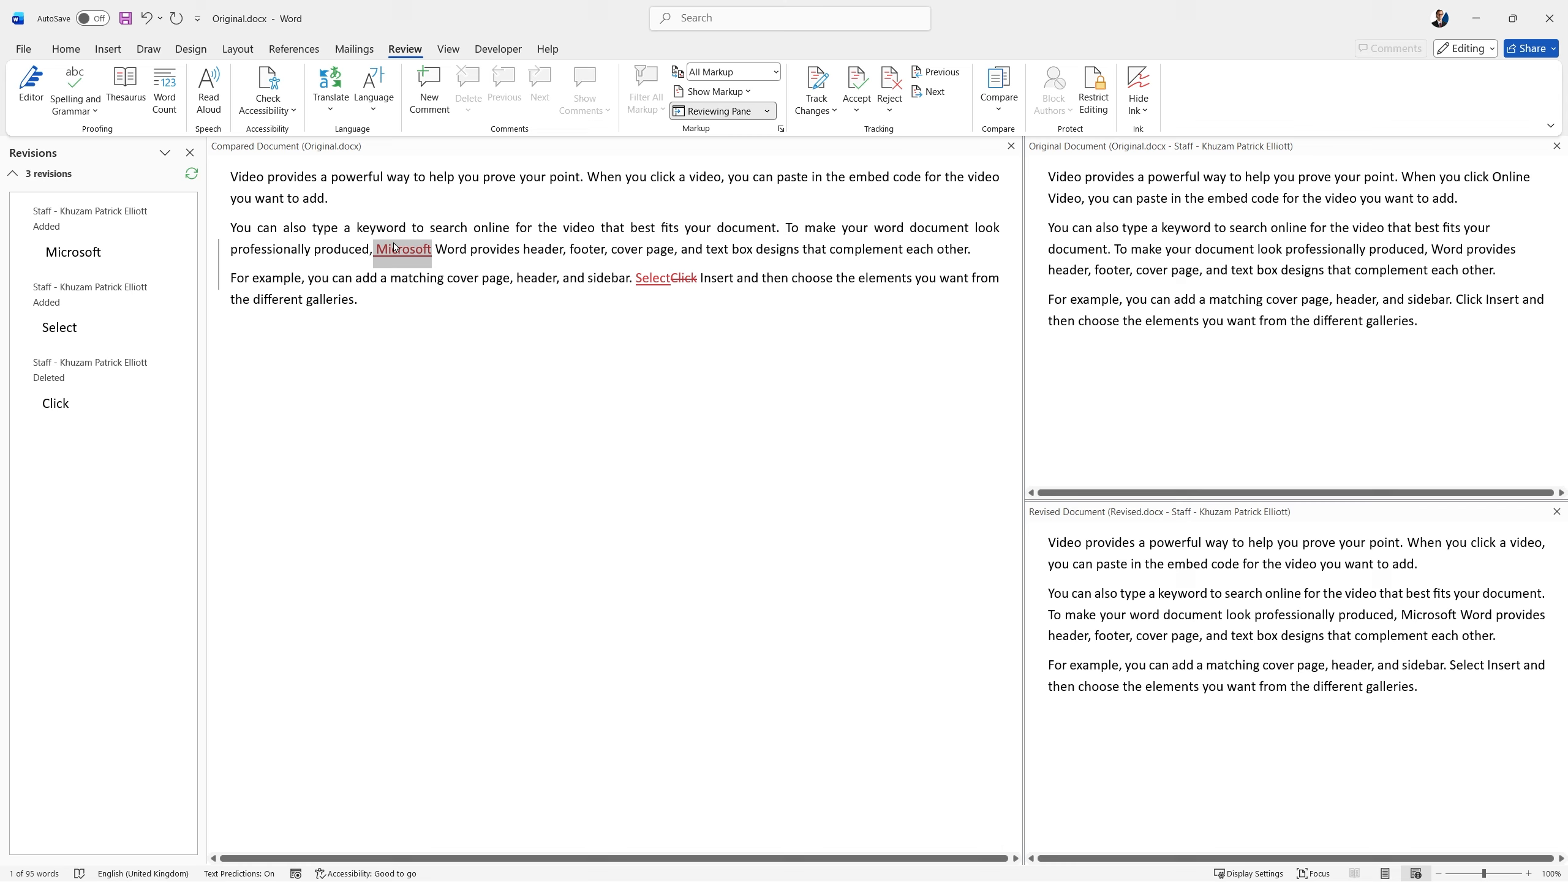
# Reject the added "Microsoft" and accept the replacement of "Click" with "Select" in the third paragraph.
pyautogui.click(863, 78)
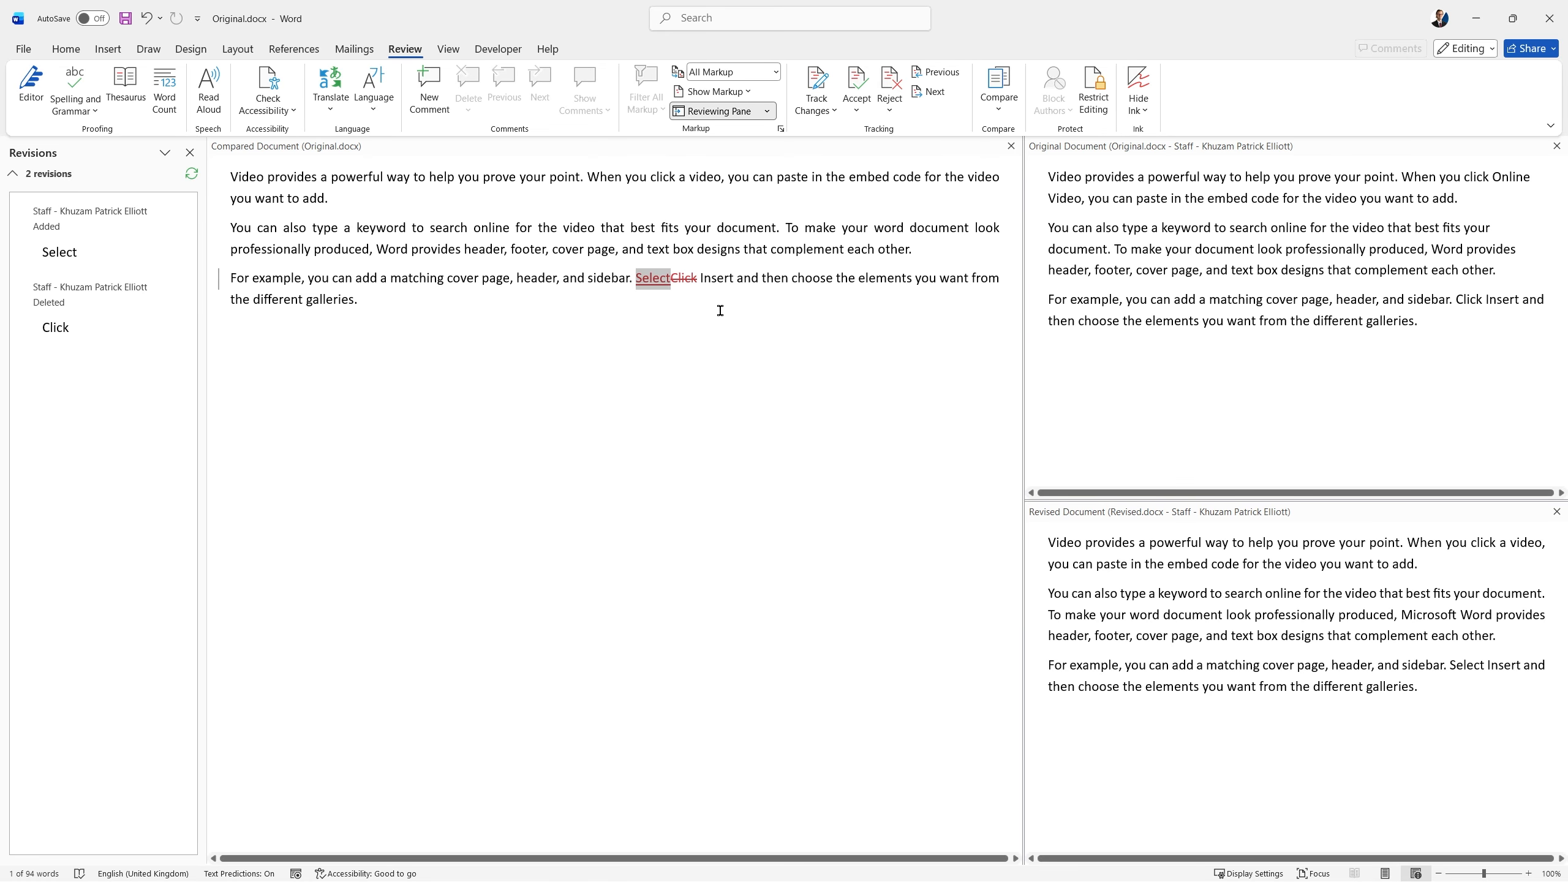
pyautogui.click(863, 77)
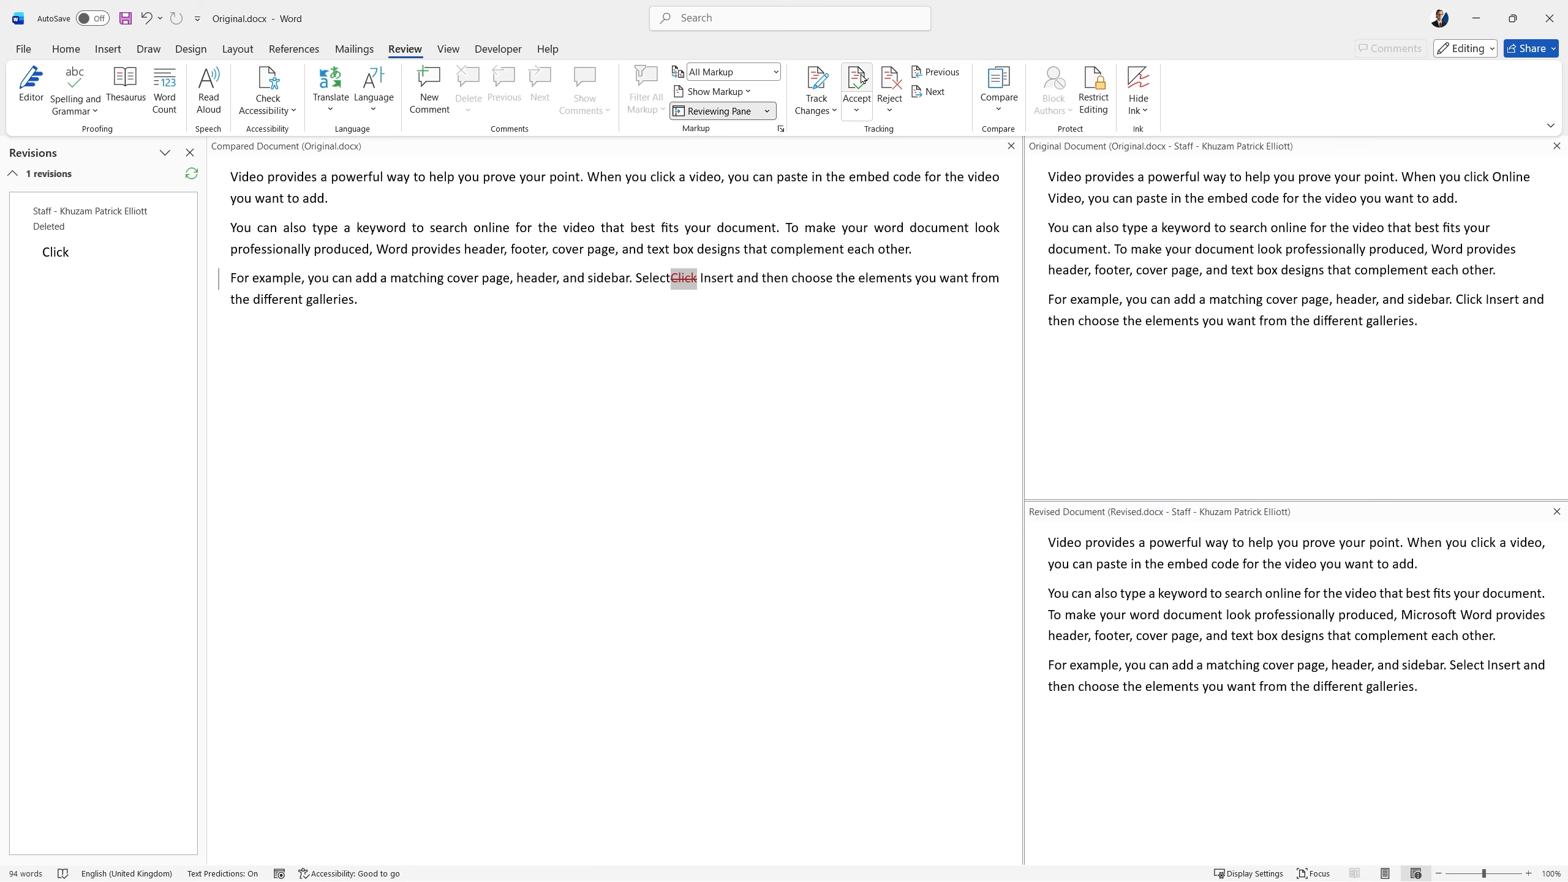
pyautogui.click(863, 77)
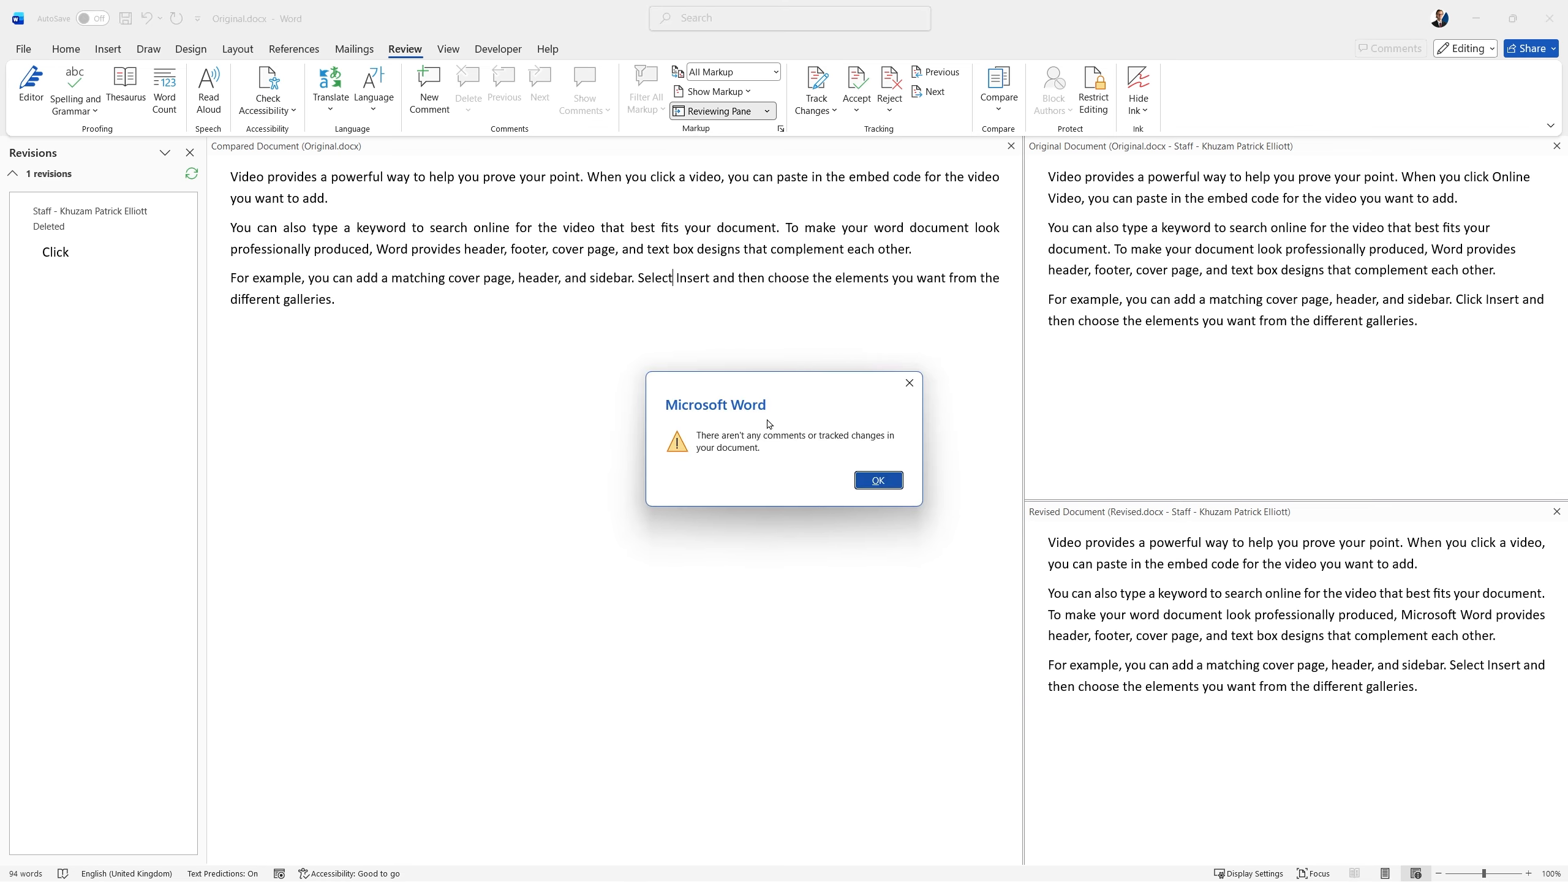
pyautogui.click(894, 488)
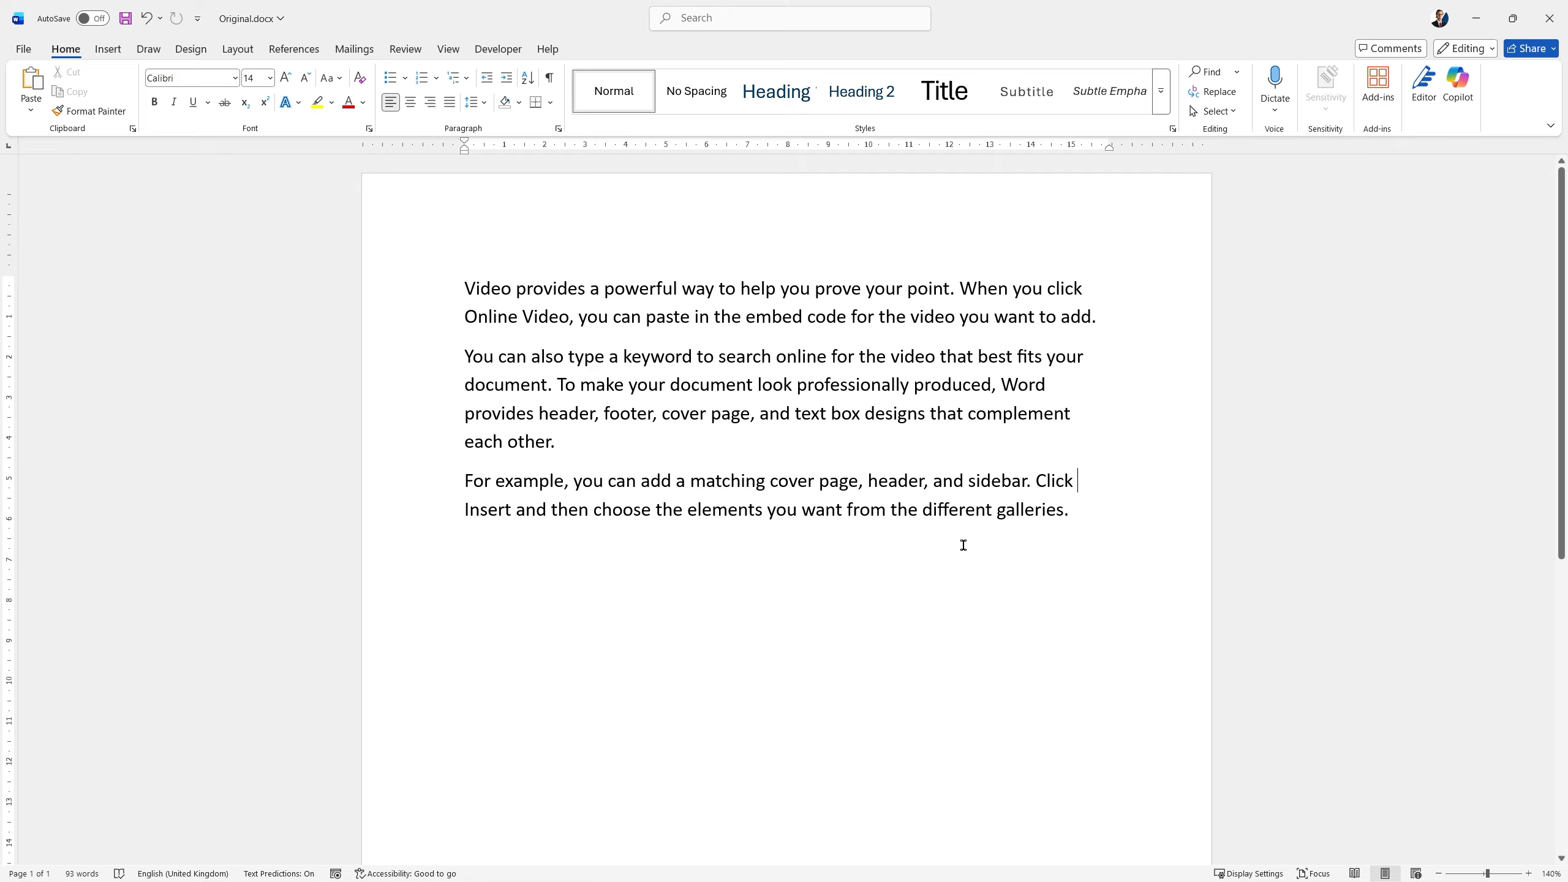
# Open the Document Inspector for Original.docx, saving the file first.
pyautogui.click(23, 49)
pyautogui.click(73, 224)
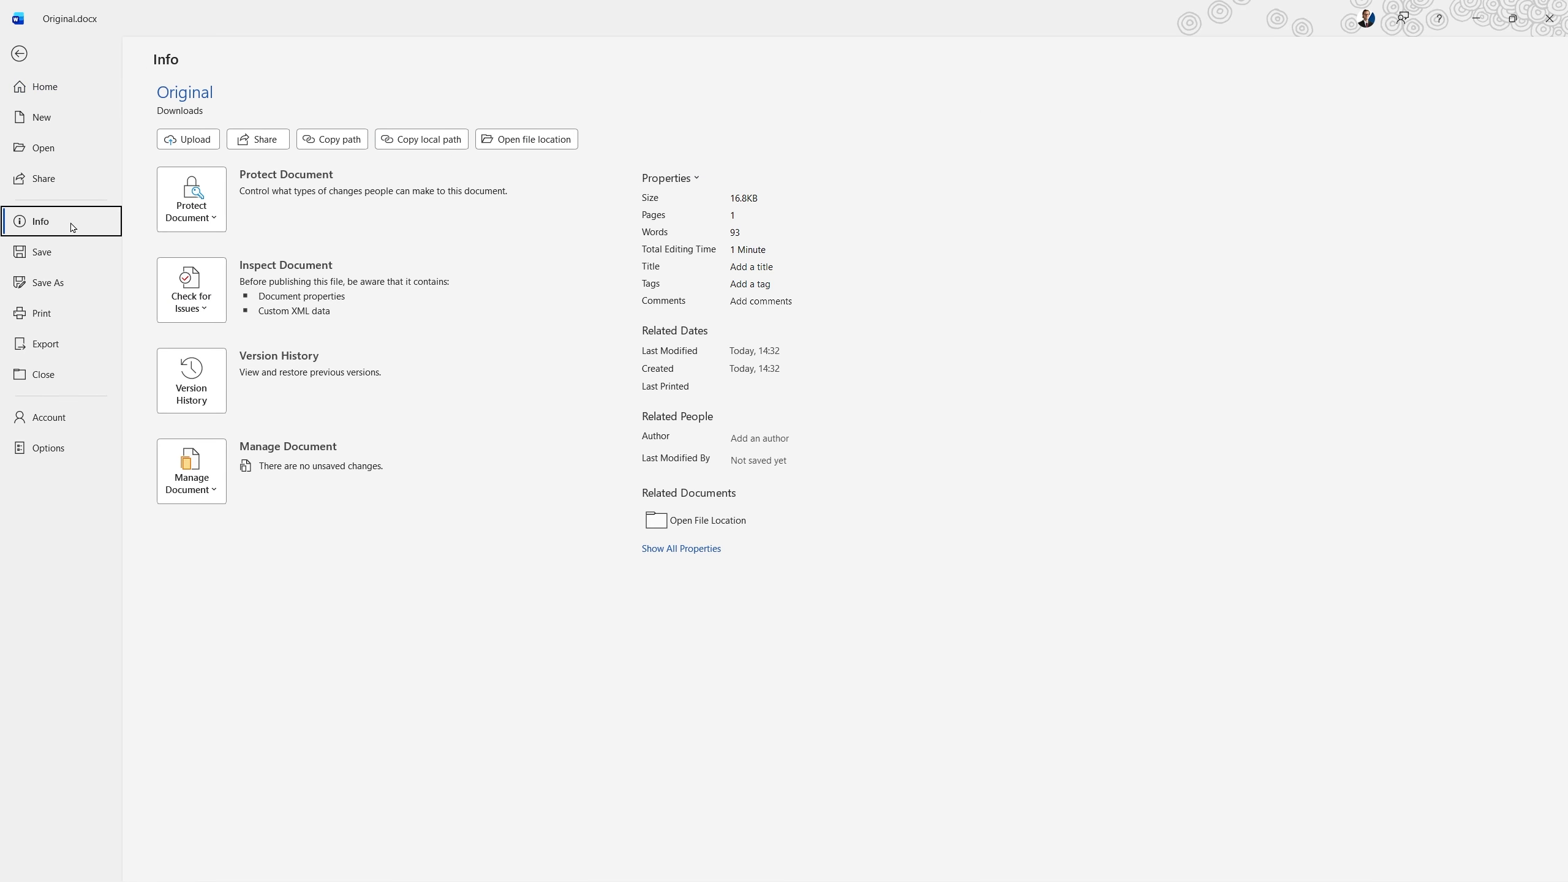
pyautogui.click(200, 292)
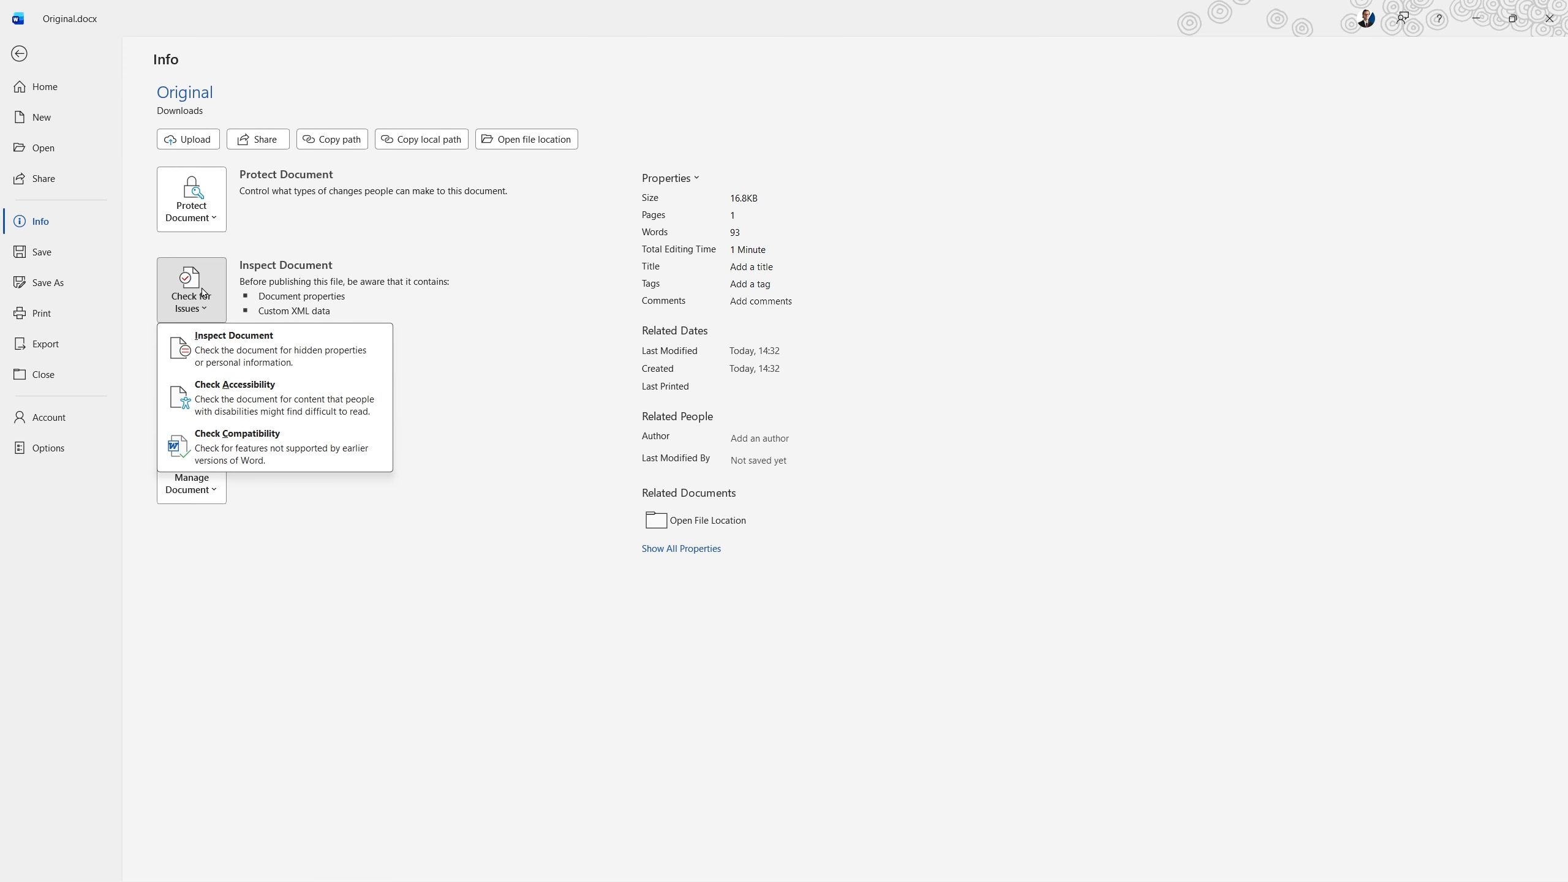
pyautogui.click(303, 343)
pyautogui.click(822, 504)
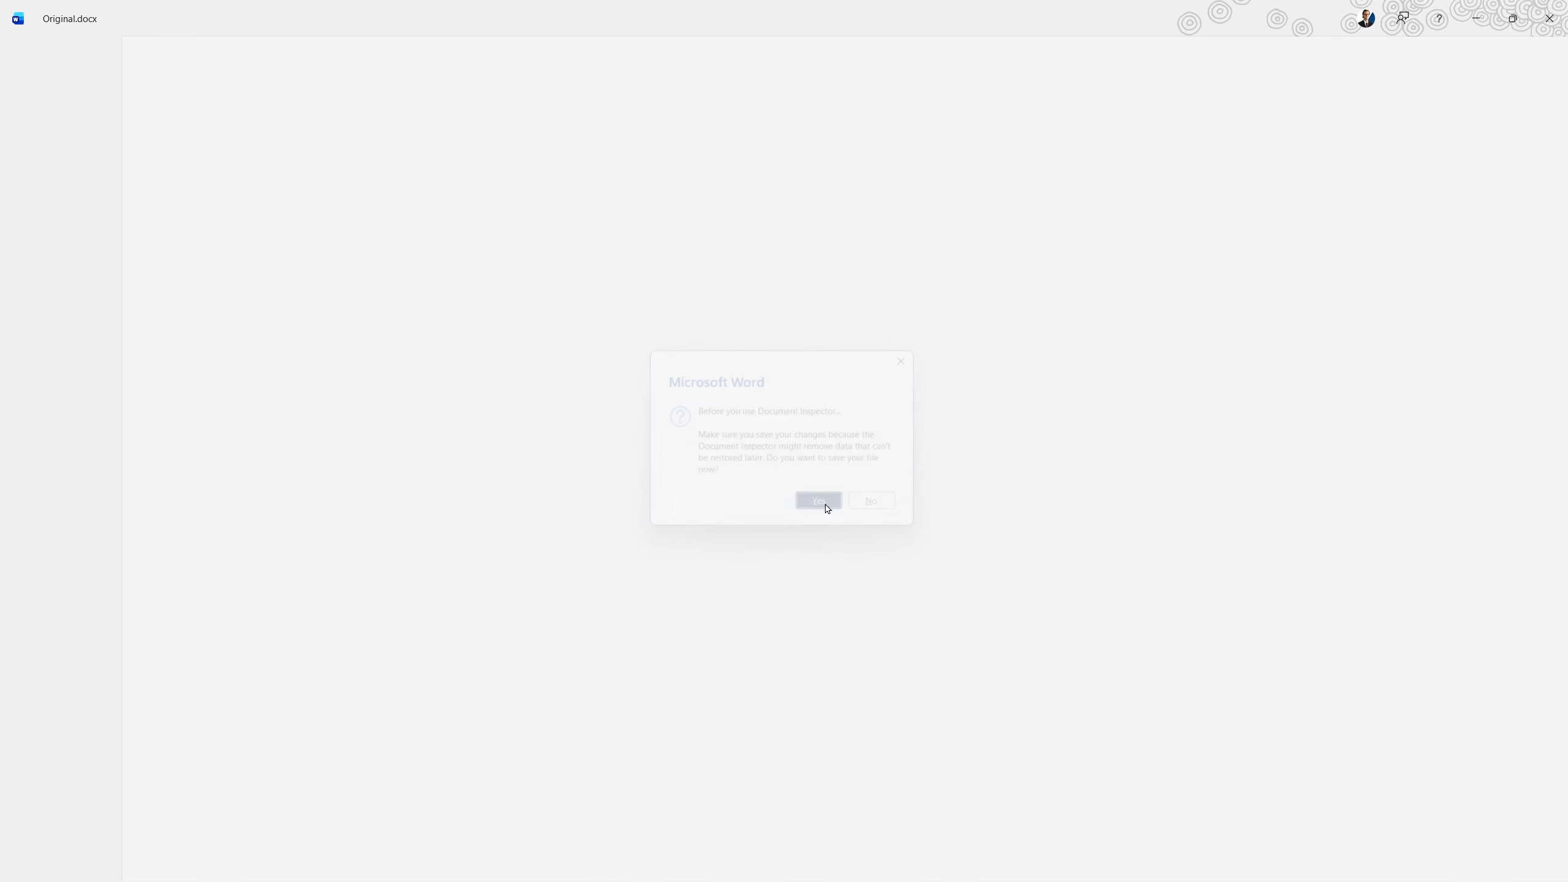
# Include Ink in the content to check, run the document inspection and review its results.
pyautogui.click(596, 525)
pyautogui.scroll(-3, 798, 494)
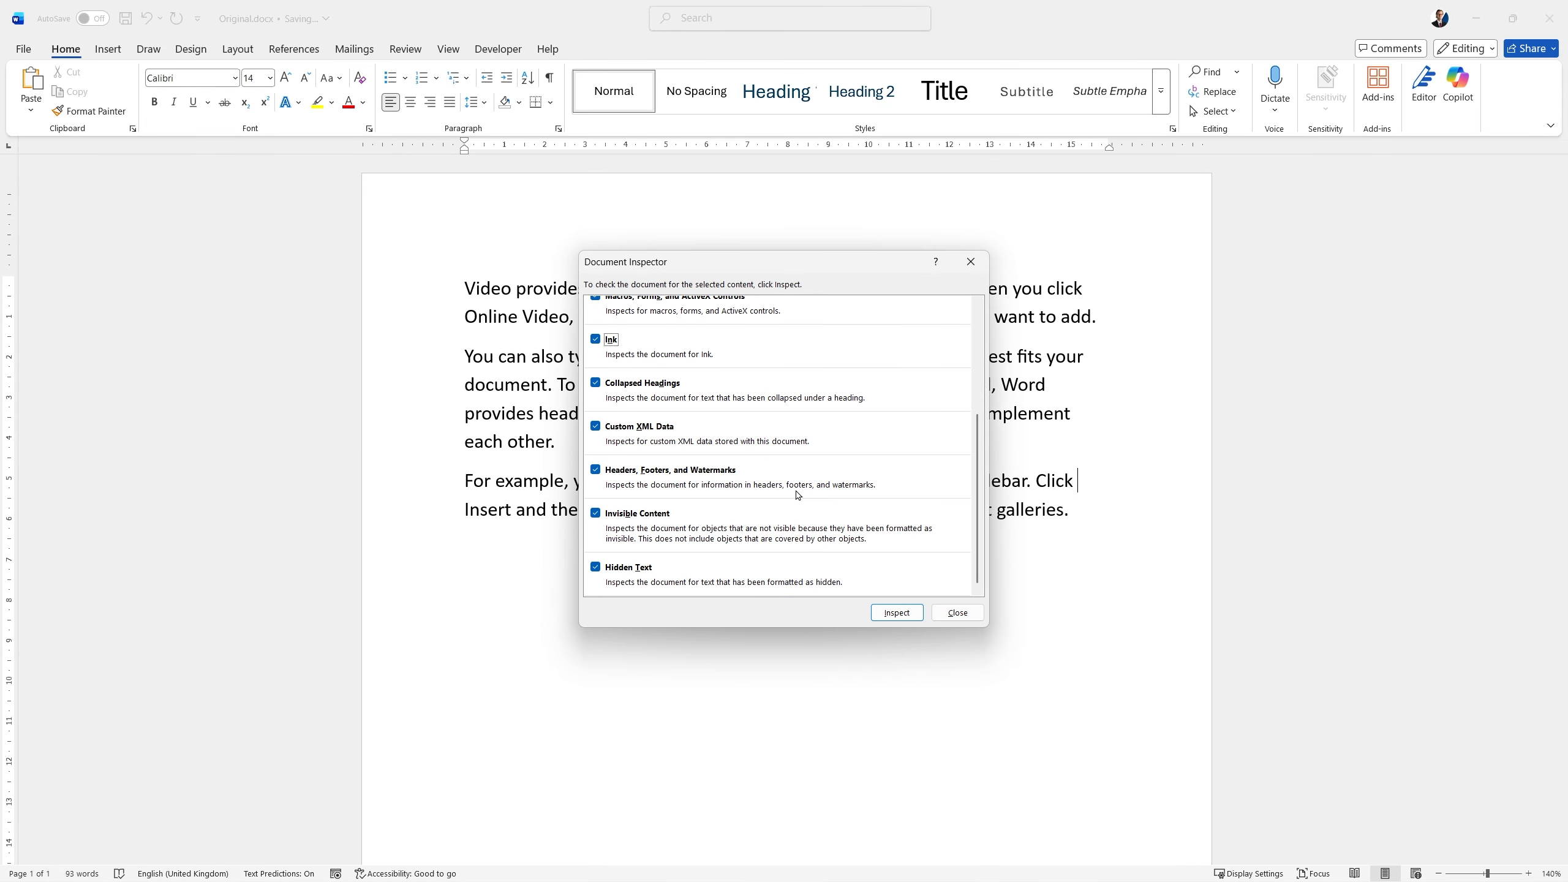
pyautogui.scroll(3, 798, 494)
pyautogui.click(897, 612)
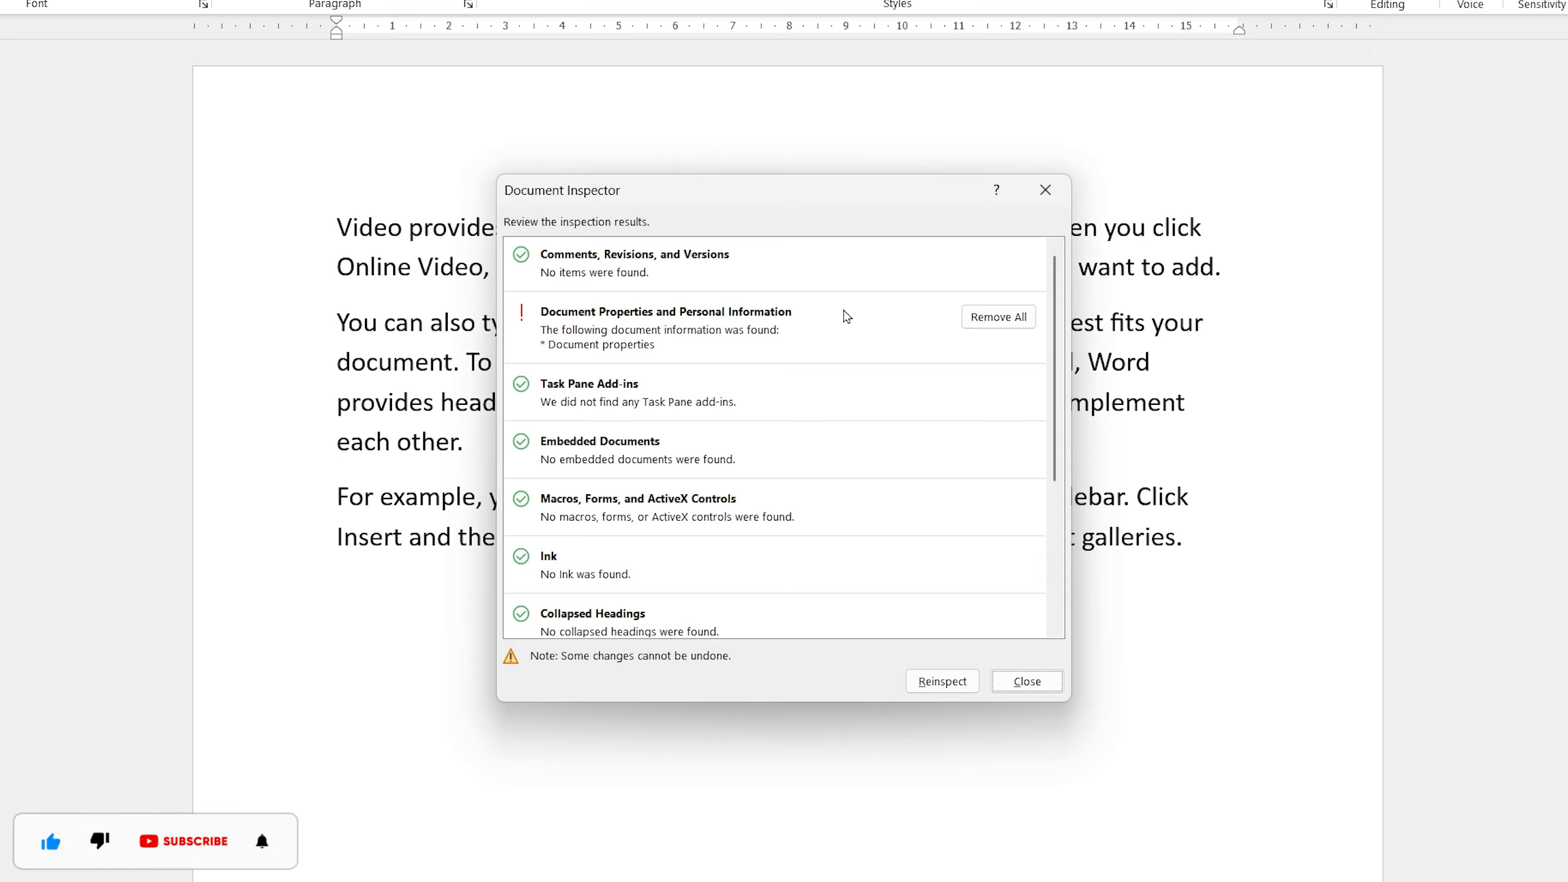
pyautogui.scroll(-3, 828, 315)
pyautogui.scroll(3, 834, 316)
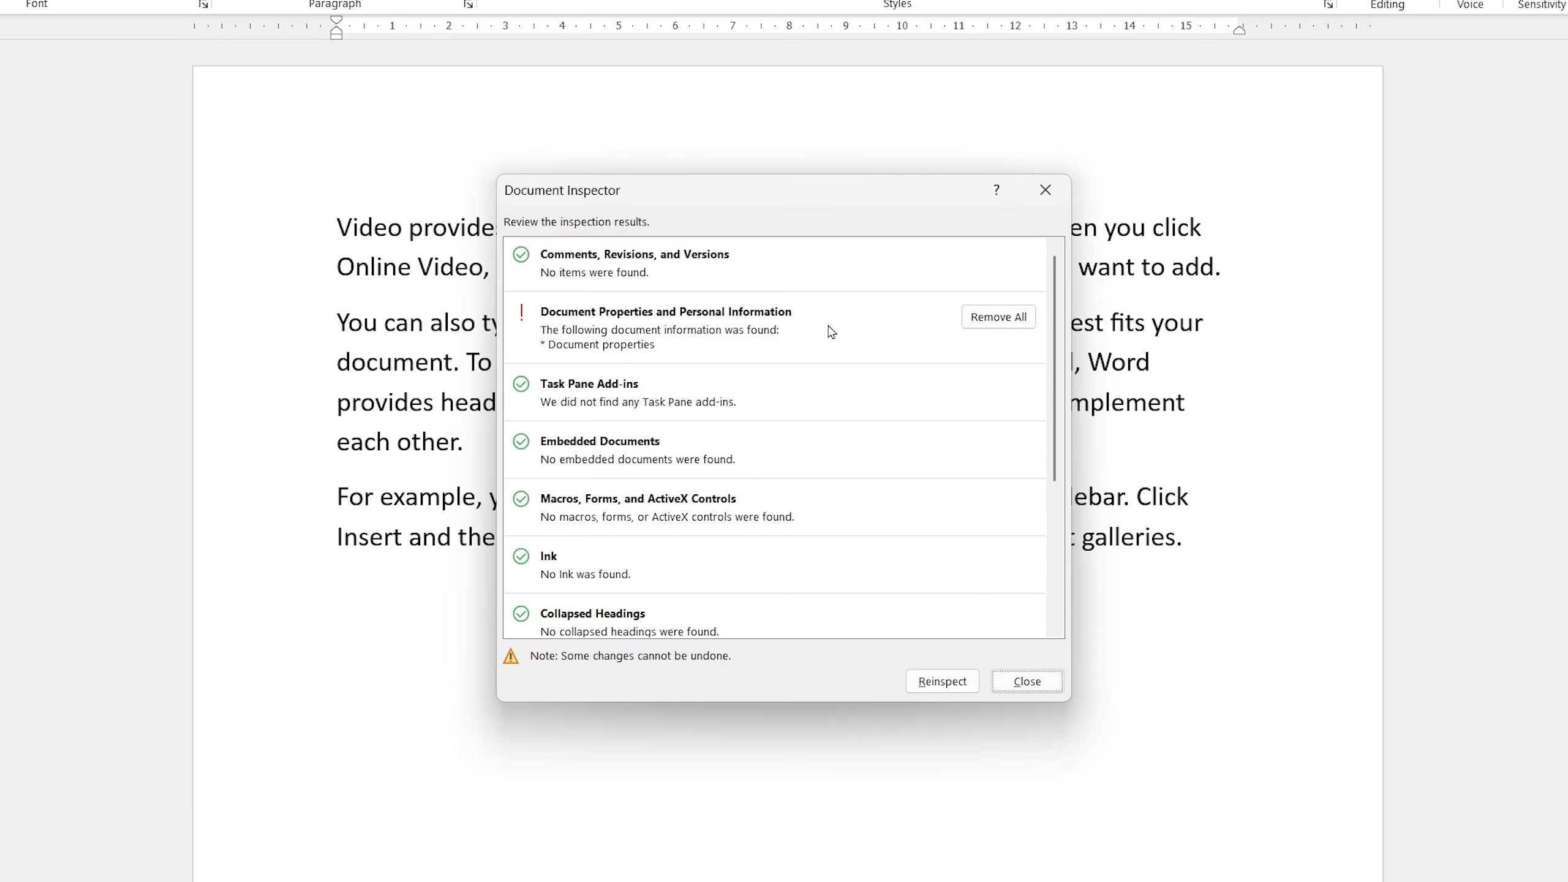
# Review the remaining inspection results and close the Document Inspector without removing anything.
pyautogui.scroll(-3, 832, 333)
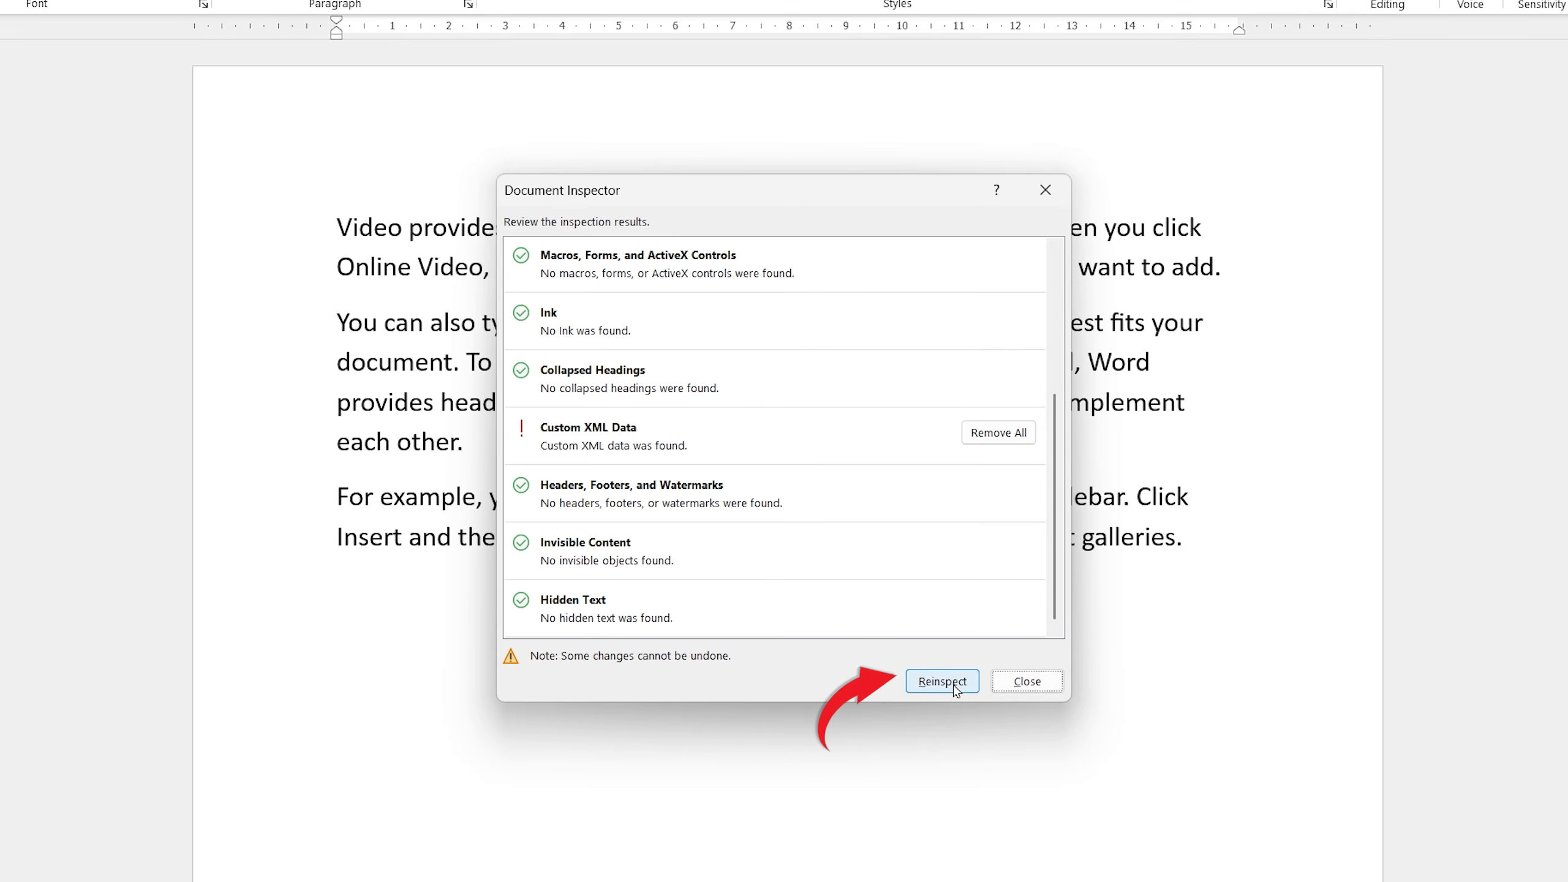
pyautogui.click(1043, 685)
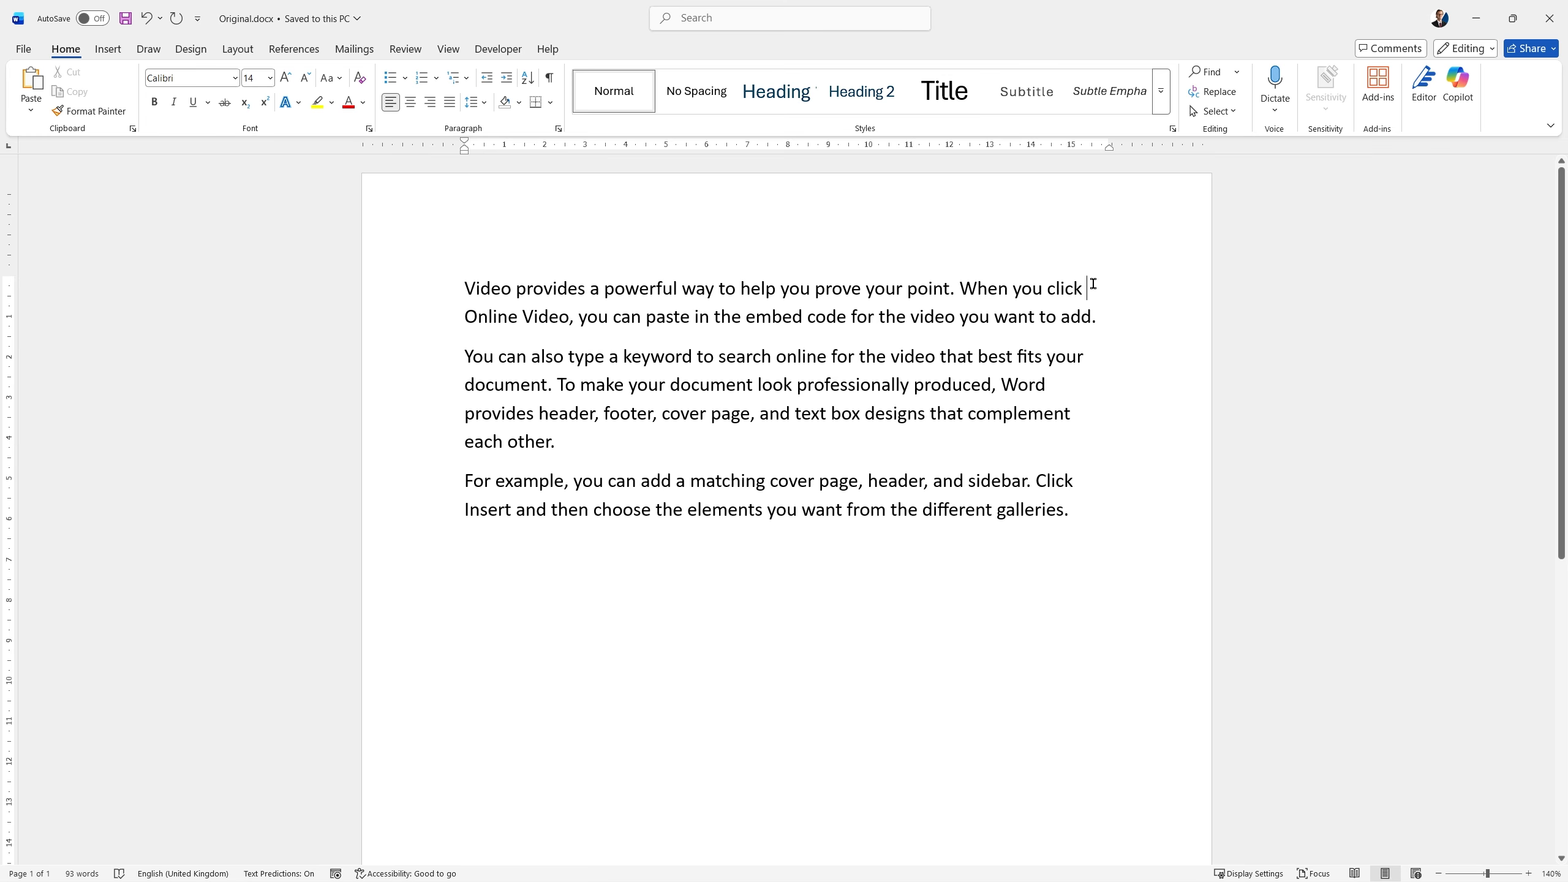
# Open the save settings in Word Options and select the whole AutoRecover file location path for copying.
pyautogui.click(20, 50)
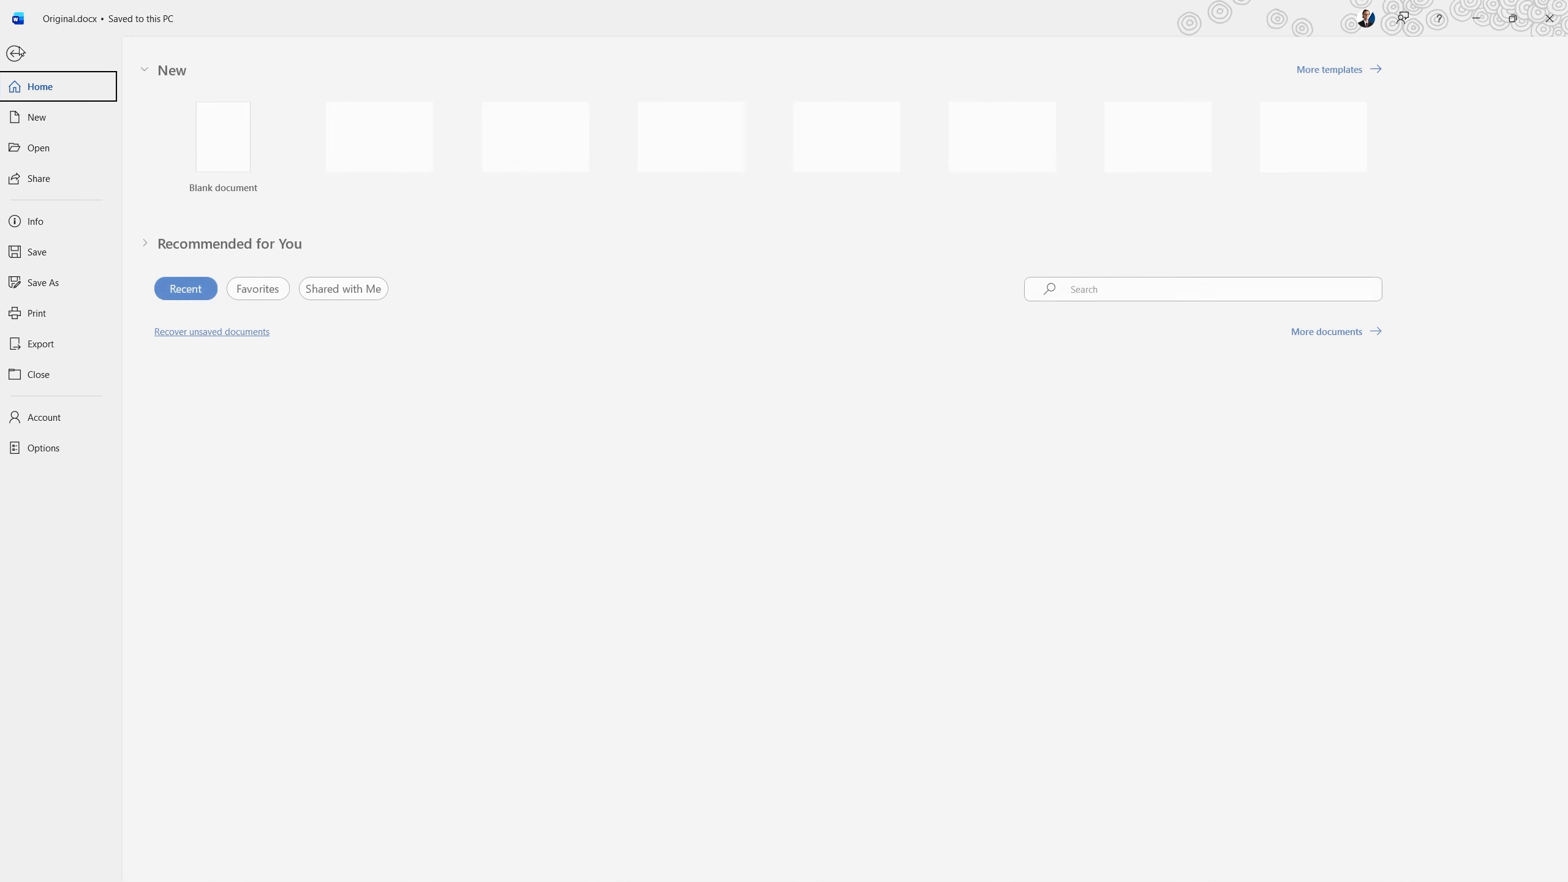
pyautogui.click(59, 448)
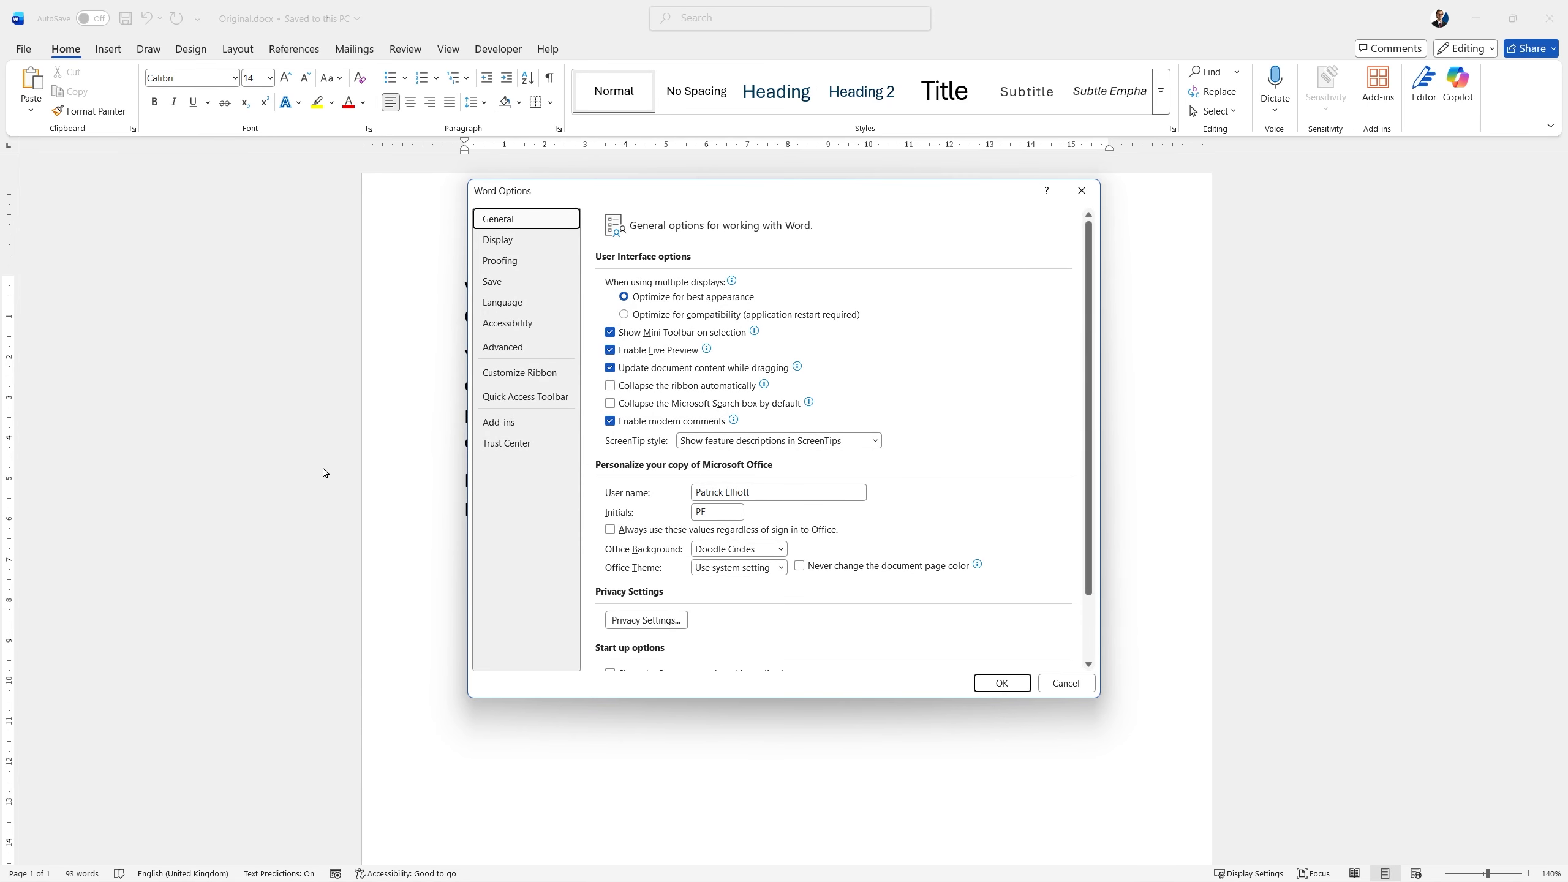
pyautogui.click(502, 288)
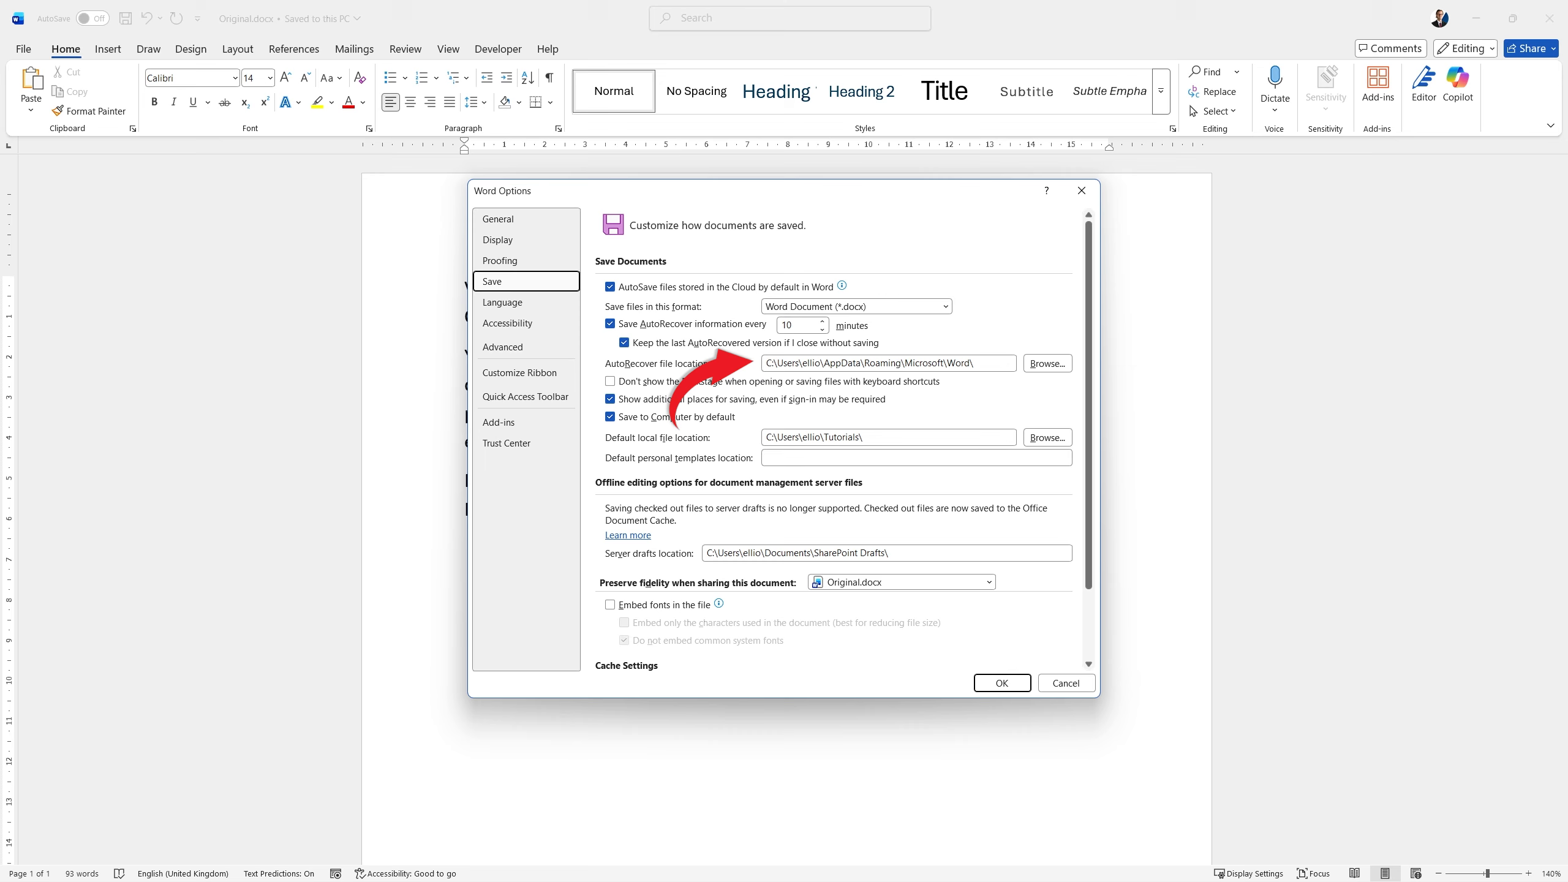
pyautogui.moveTo(996, 364); pyautogui.dragTo(748, 365)
pyautogui.hotkey('ctrl', 'c')
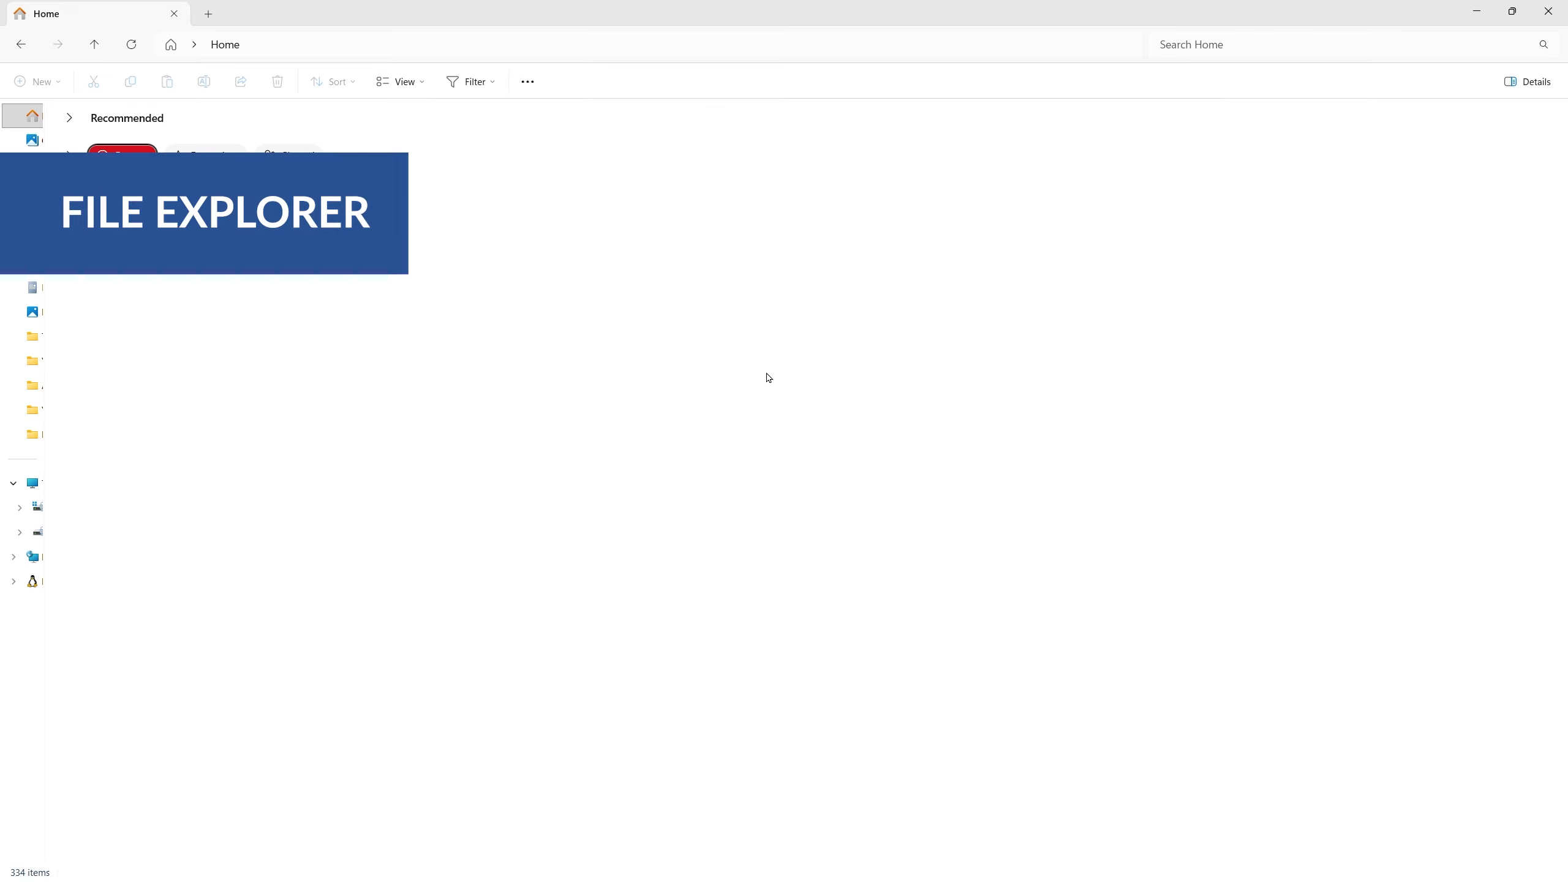
# Switch to File Explorer and go to the copied AutoRecover folder path.
pyautogui.click(436, 45)
pyautogui.hotkey('ctrl', 'v')
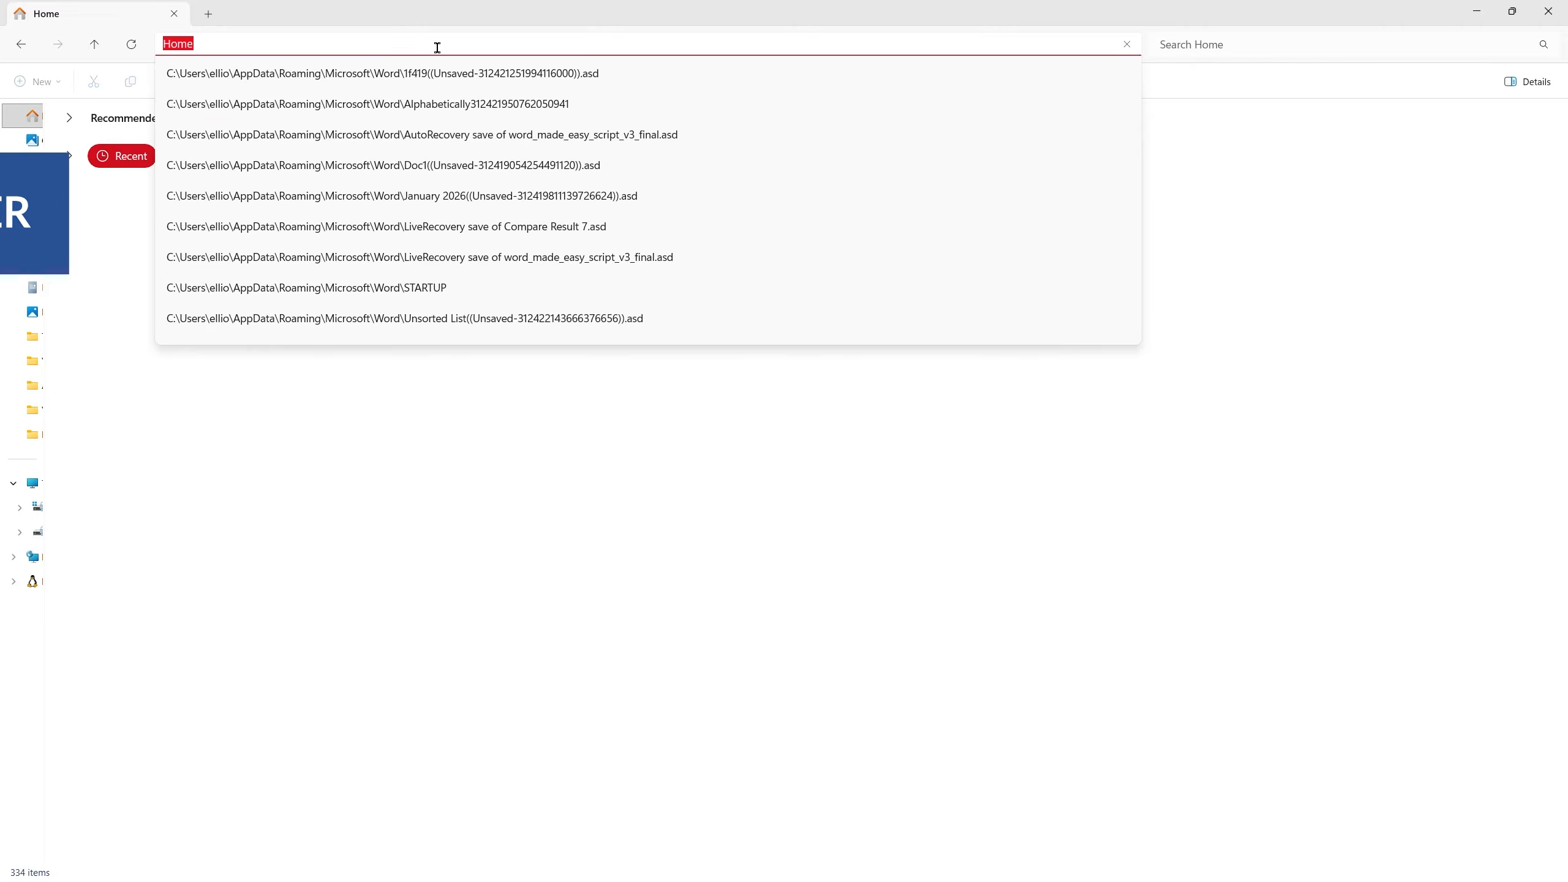
pyautogui.press('Return')
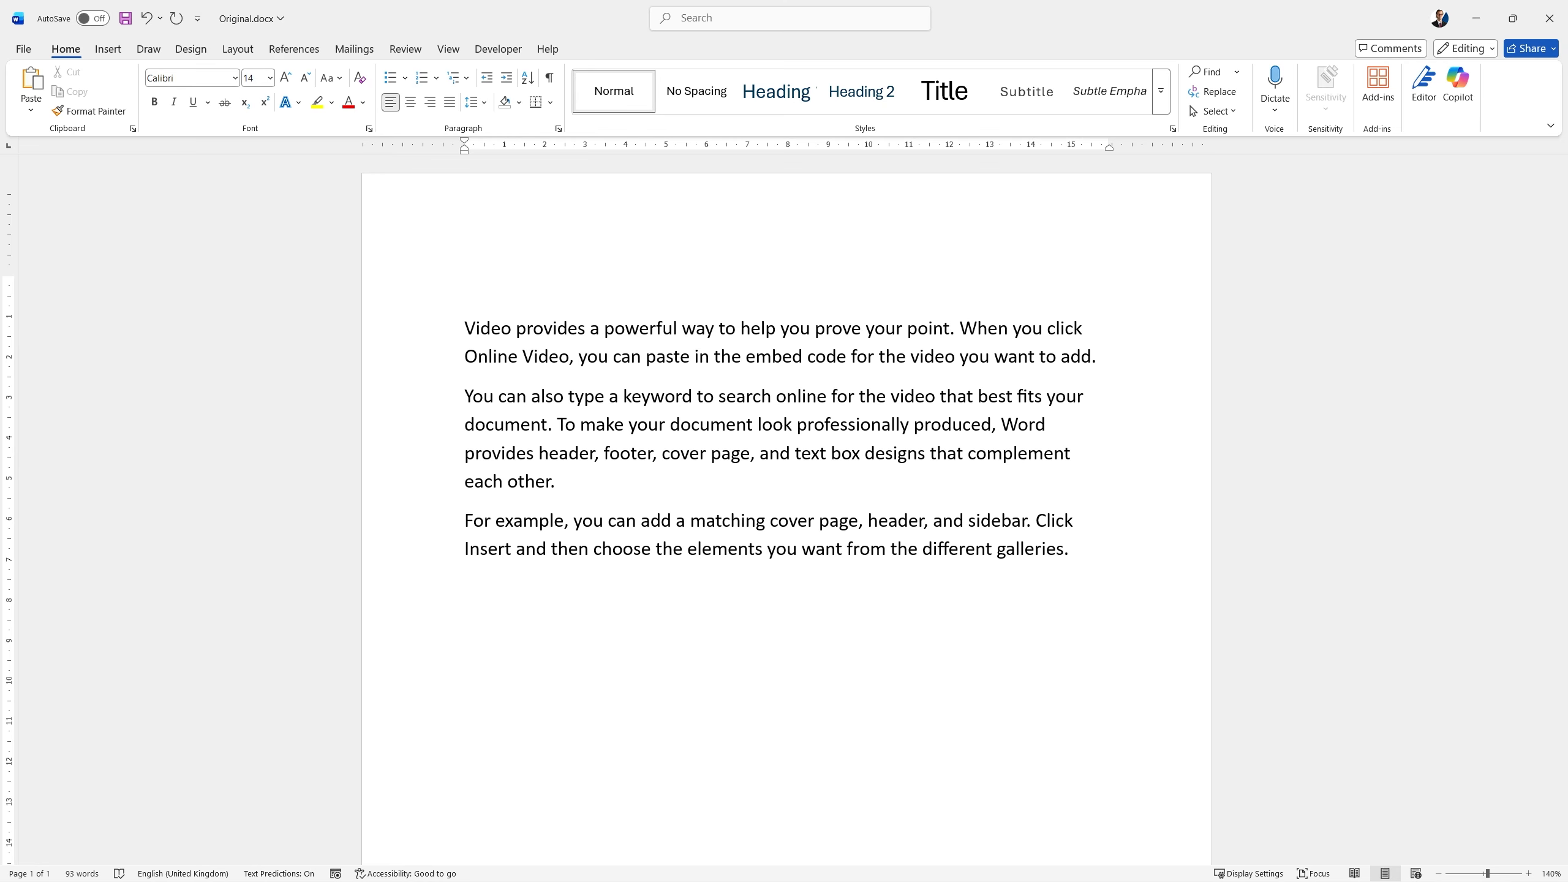
# Enter the date 20.3.26 above the first paragraph and start a new line below it.
pyautogui.write('20.3.26')
pyautogui.press('Return')
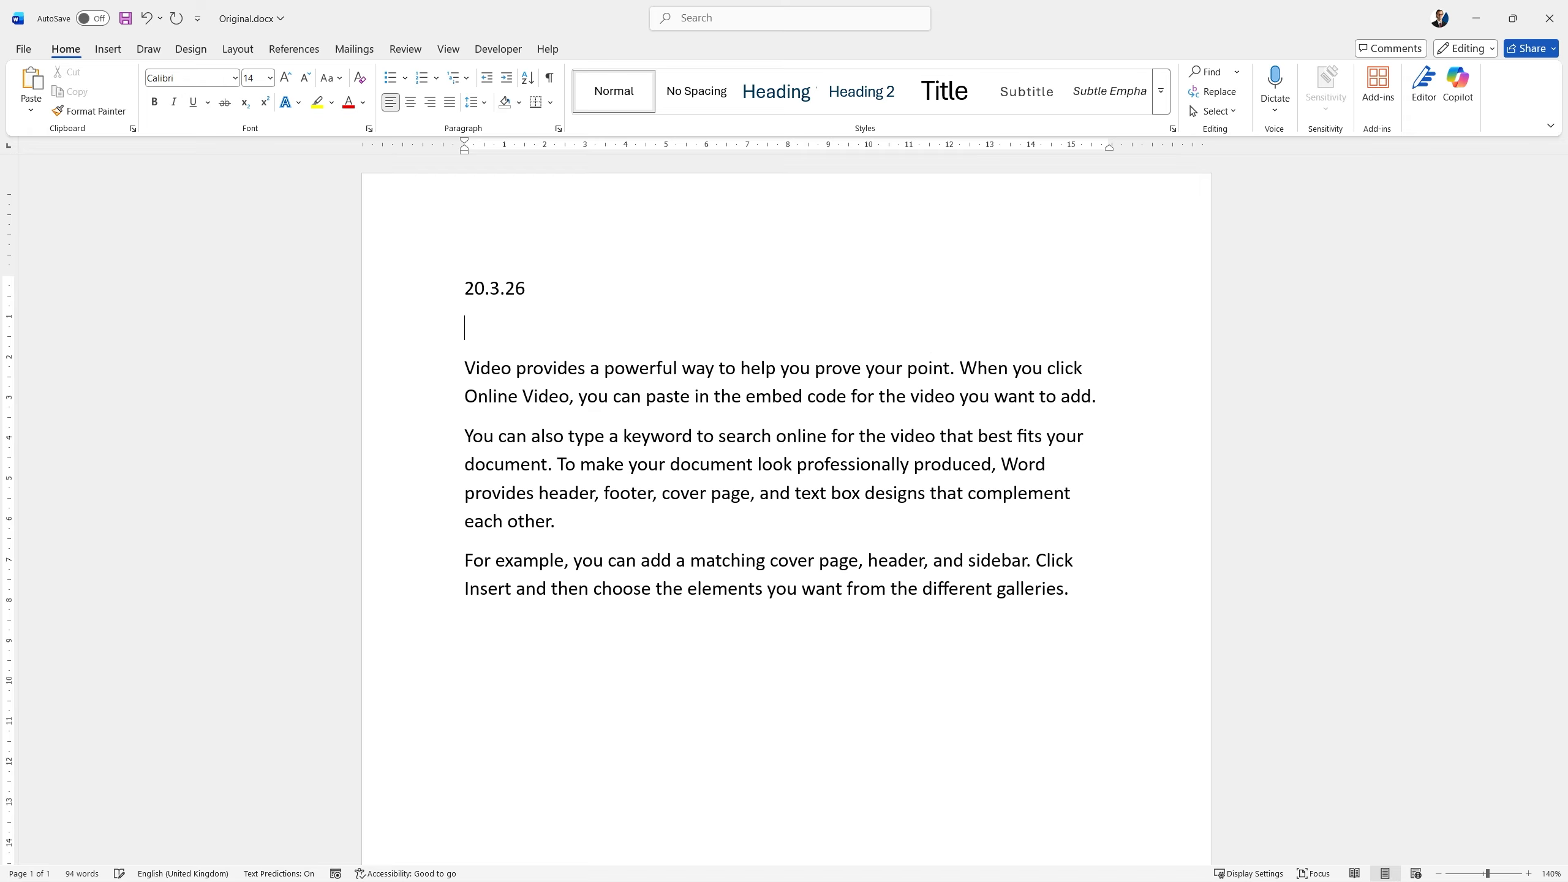
# Insert an automatically updating date in the 21/03/2026 format, English (United Kingdom), on the empty line below 20.3.26.
pyautogui.click(109, 49)
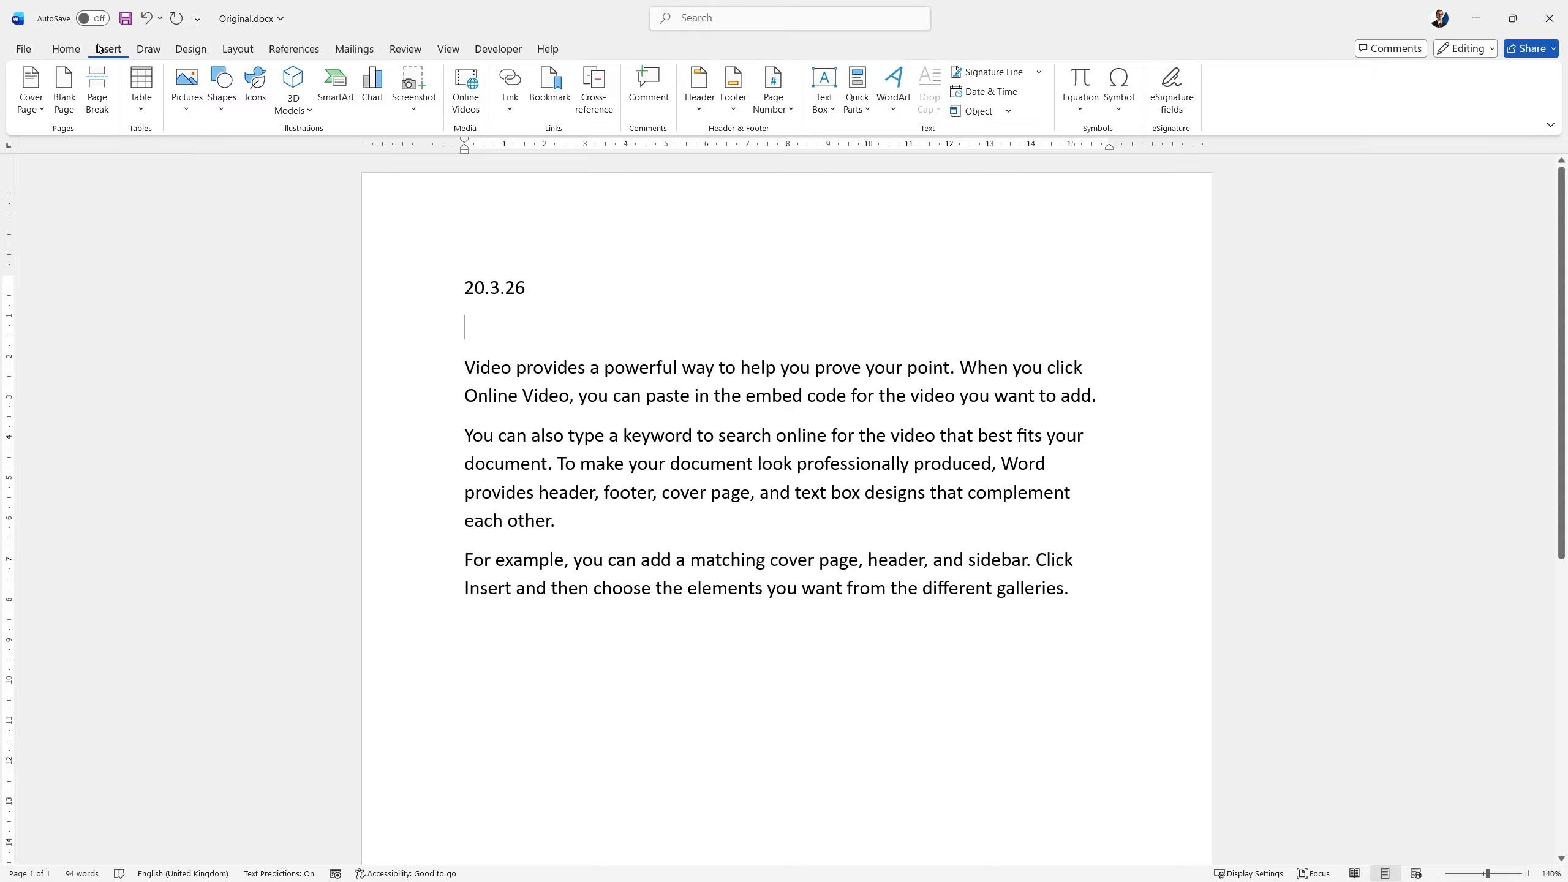
pyautogui.click(983, 93)
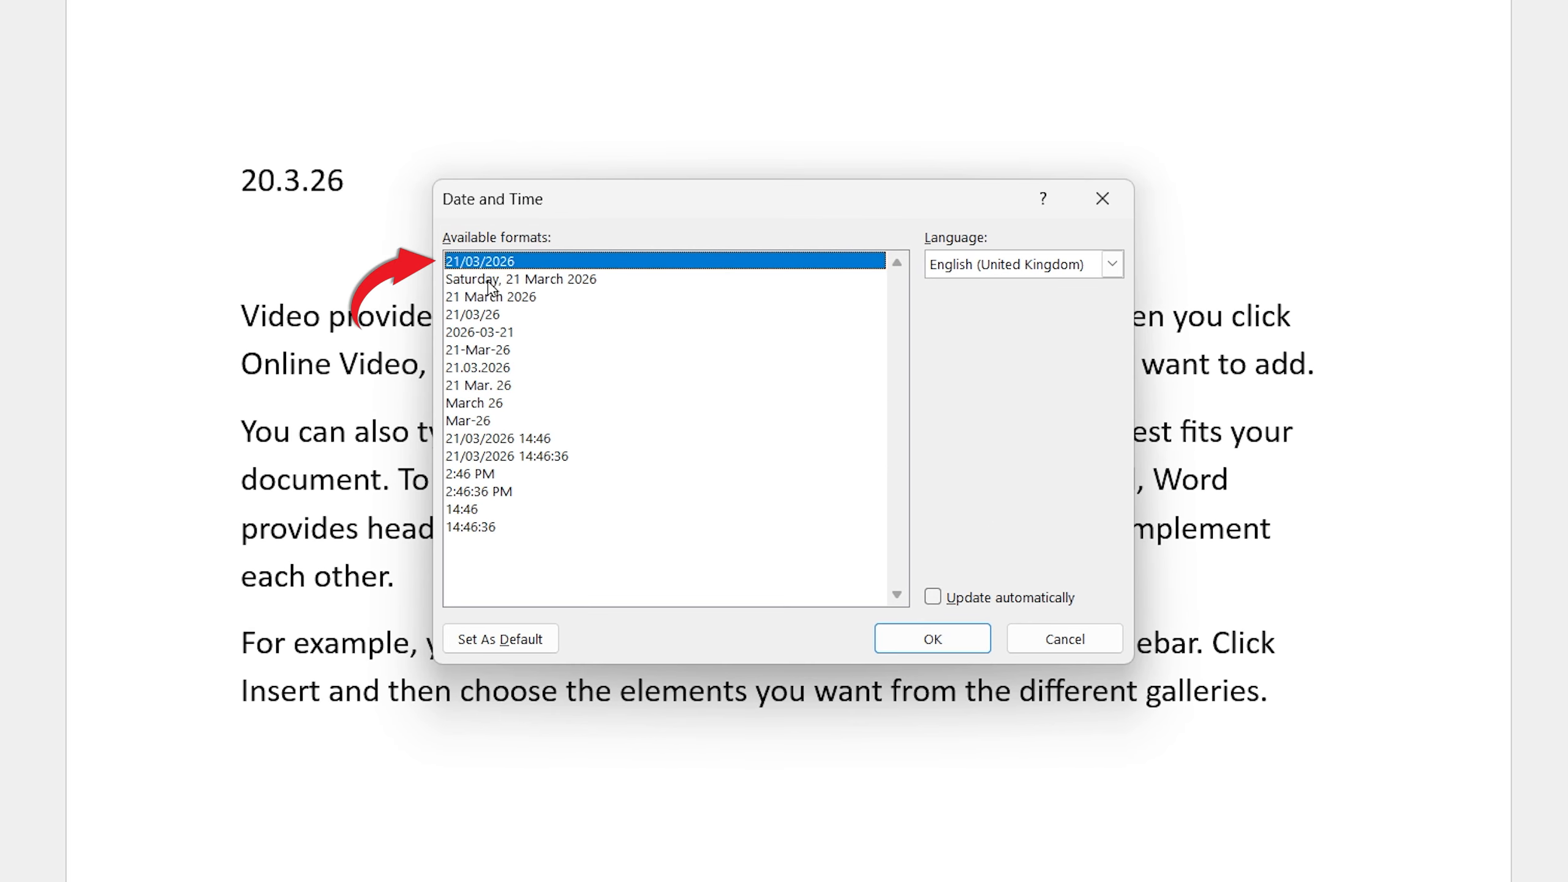
pyautogui.click(937, 597)
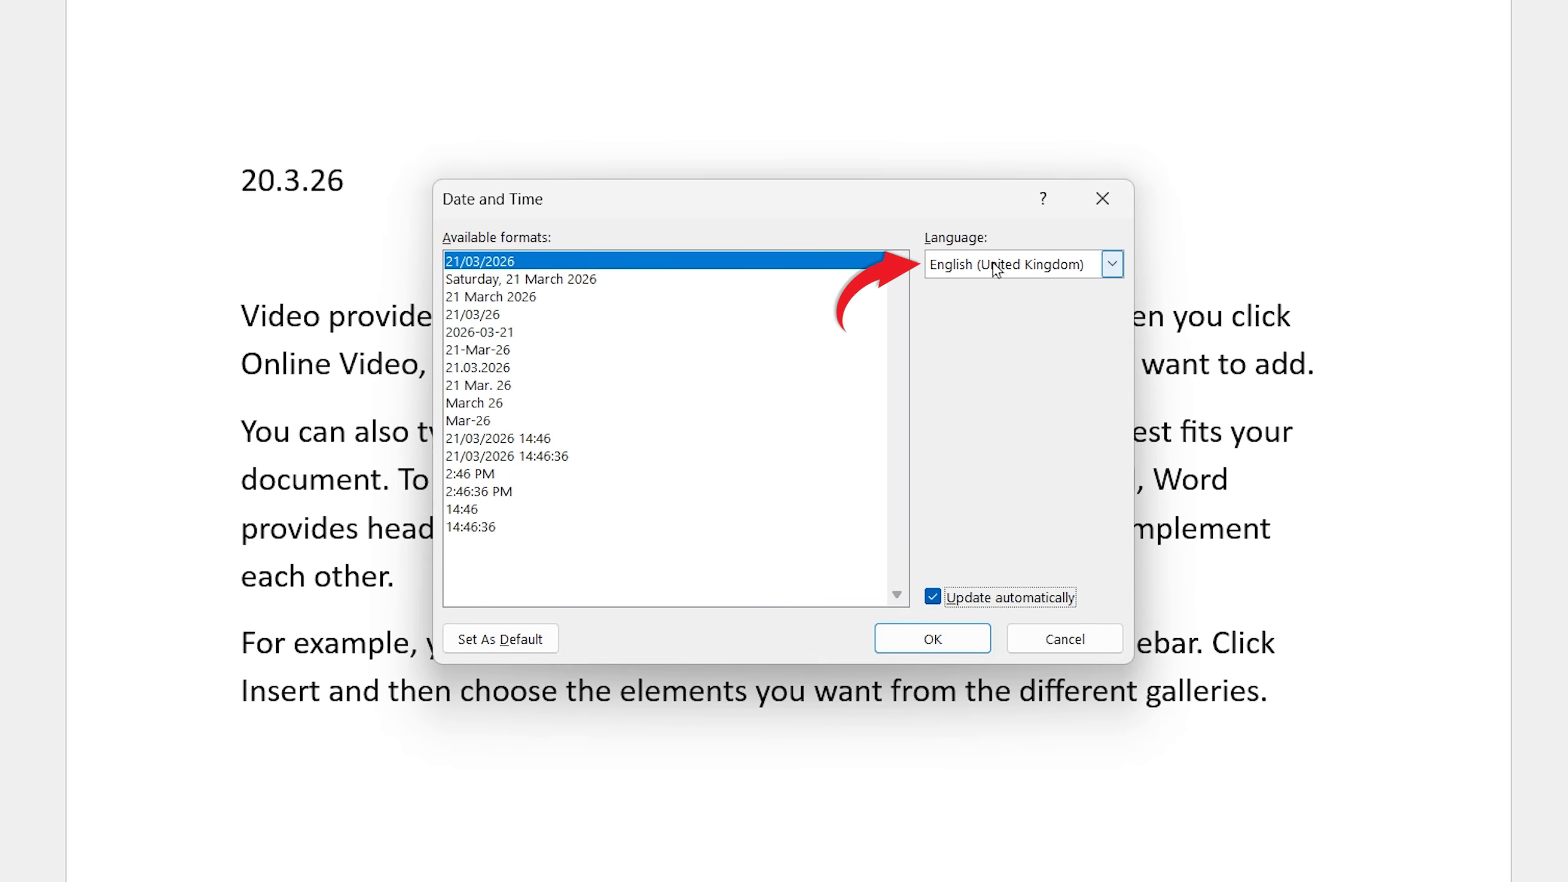
pyautogui.click(968, 646)
# Delete the manually entered date line 20.3.26 above the inserted date.
pyautogui.click(214, 194)
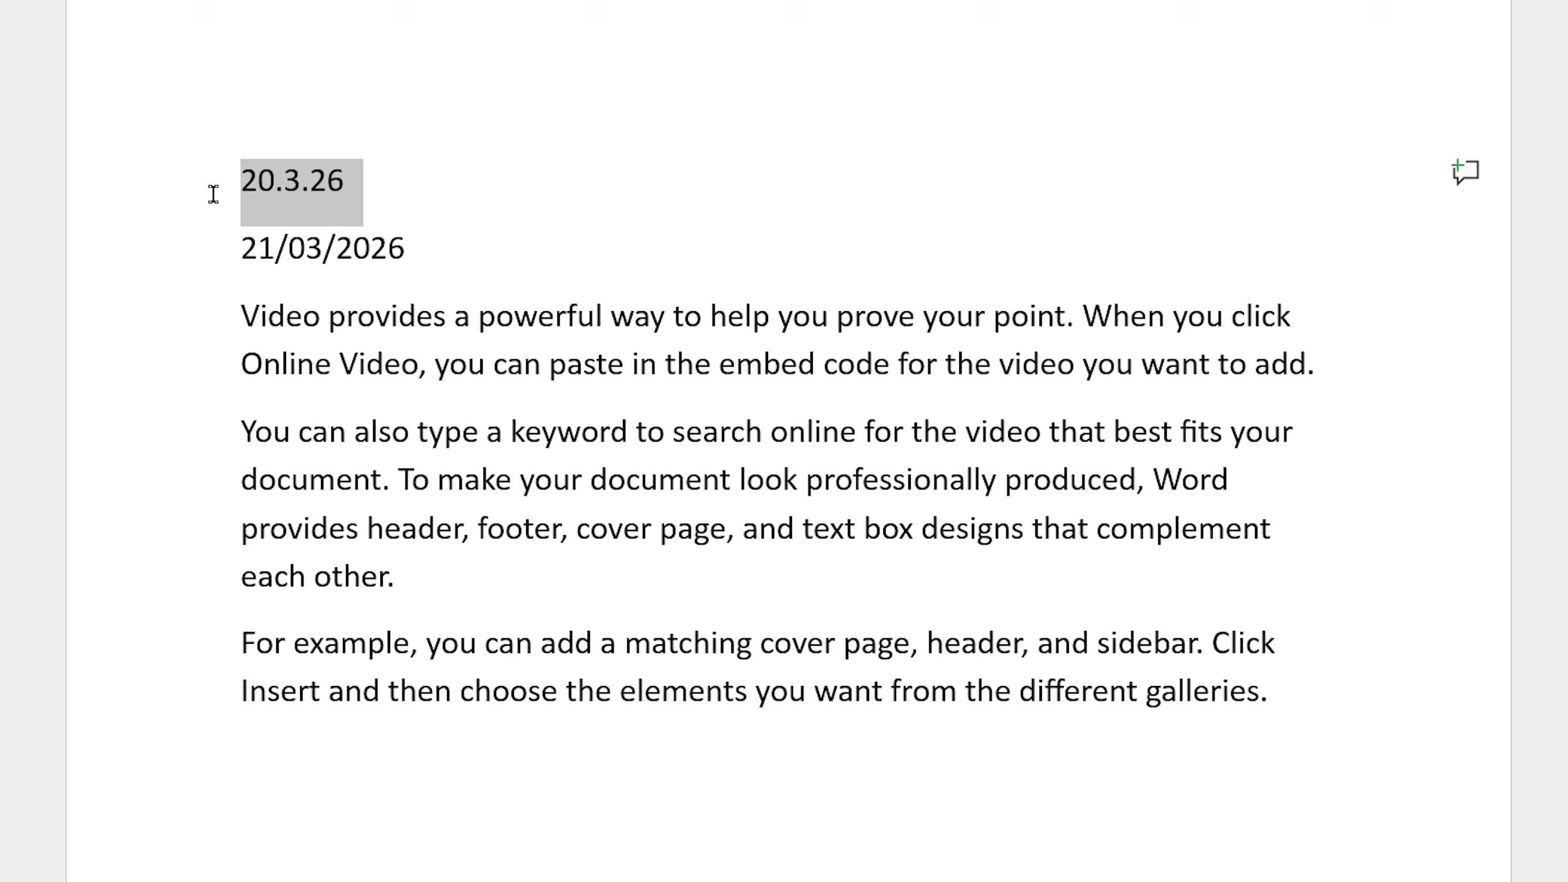
pyautogui.click(213, 194)
pyautogui.press('Delete')
pyautogui.click(695, 718)
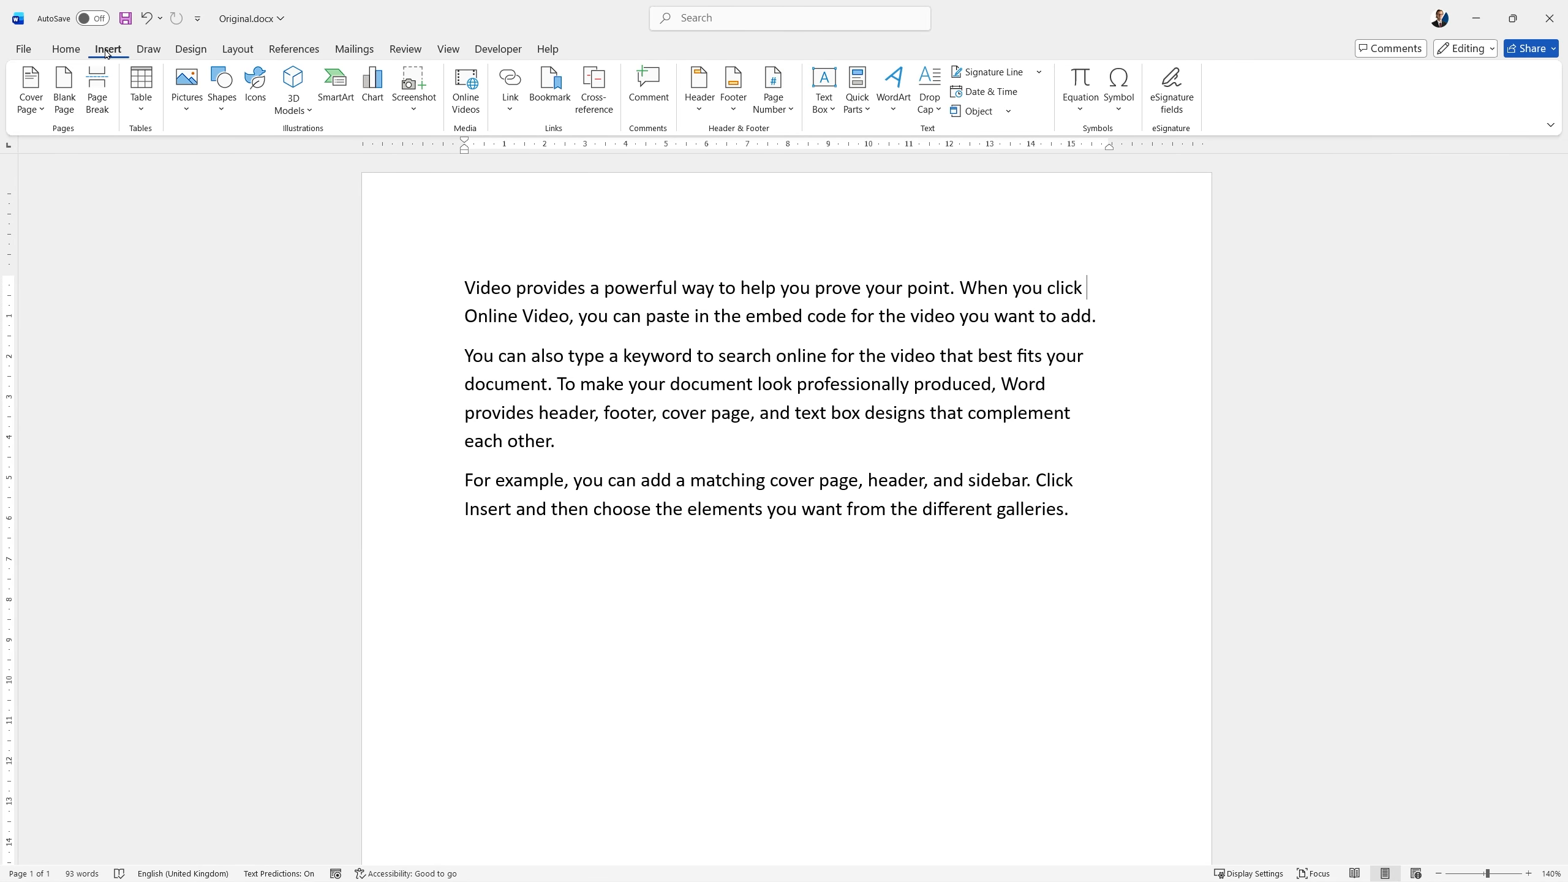
# Insert a screenshot of the available browser window after "When you click" in the first paragraph and deselect it.
pyautogui.click(415, 86)
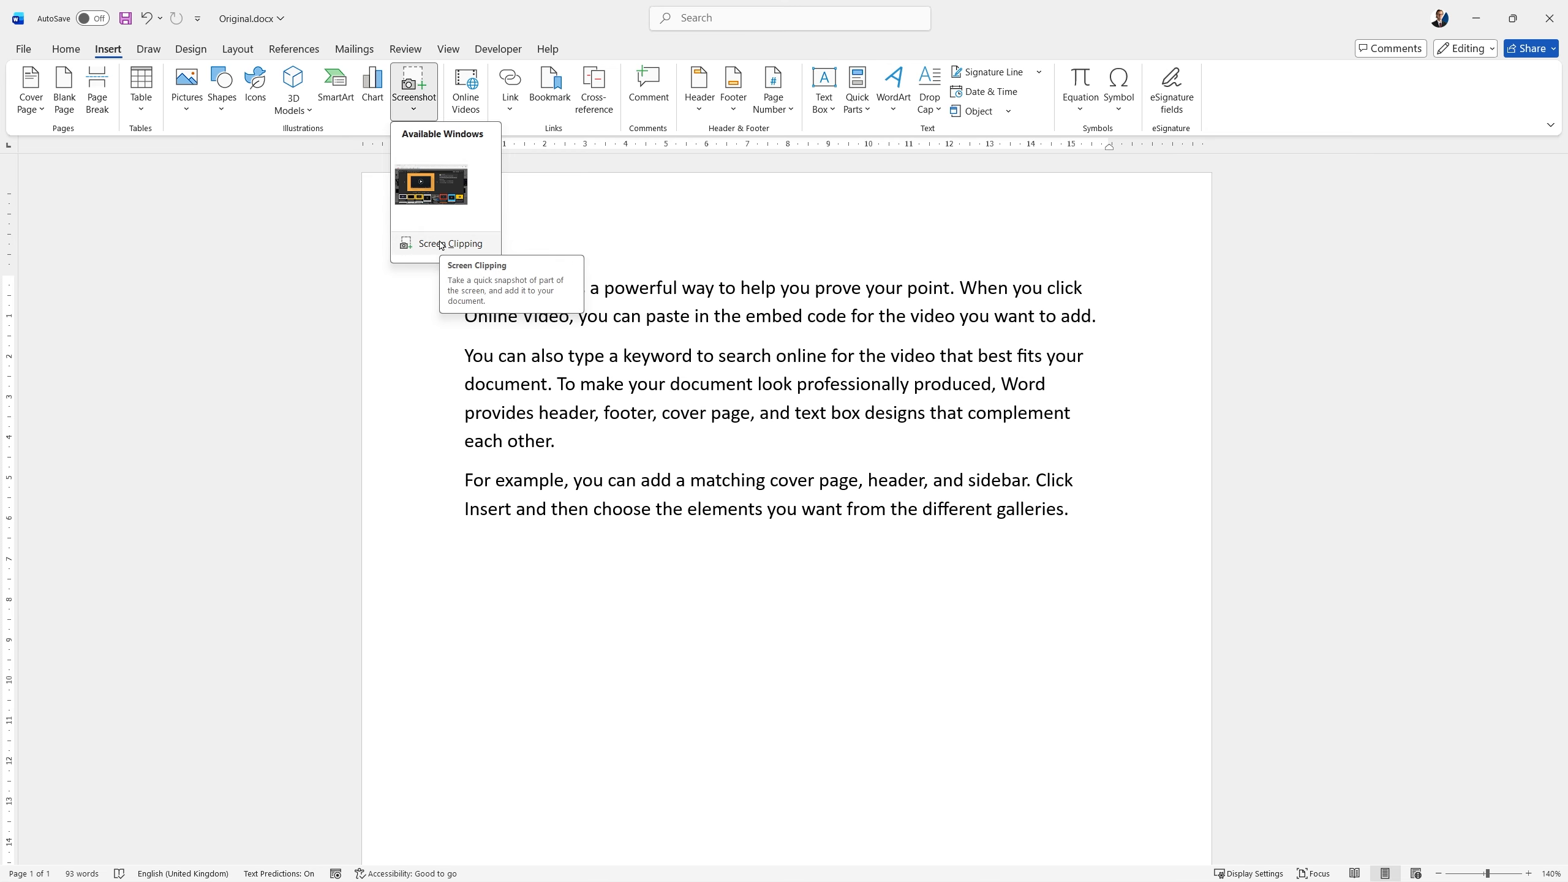
pyautogui.click(438, 212)
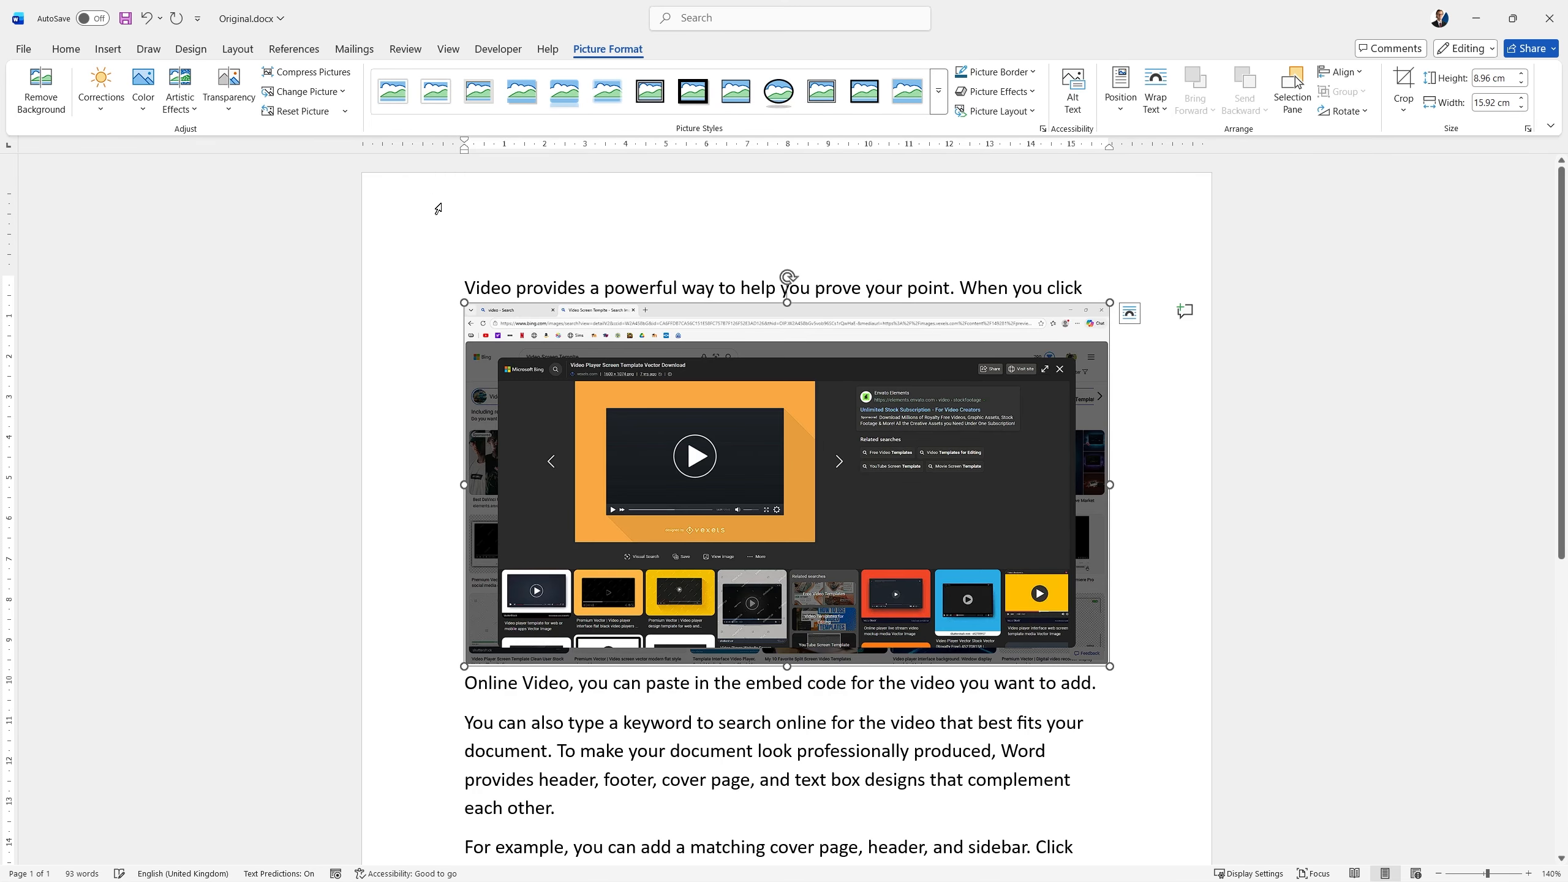
pyautogui.click(1169, 500)
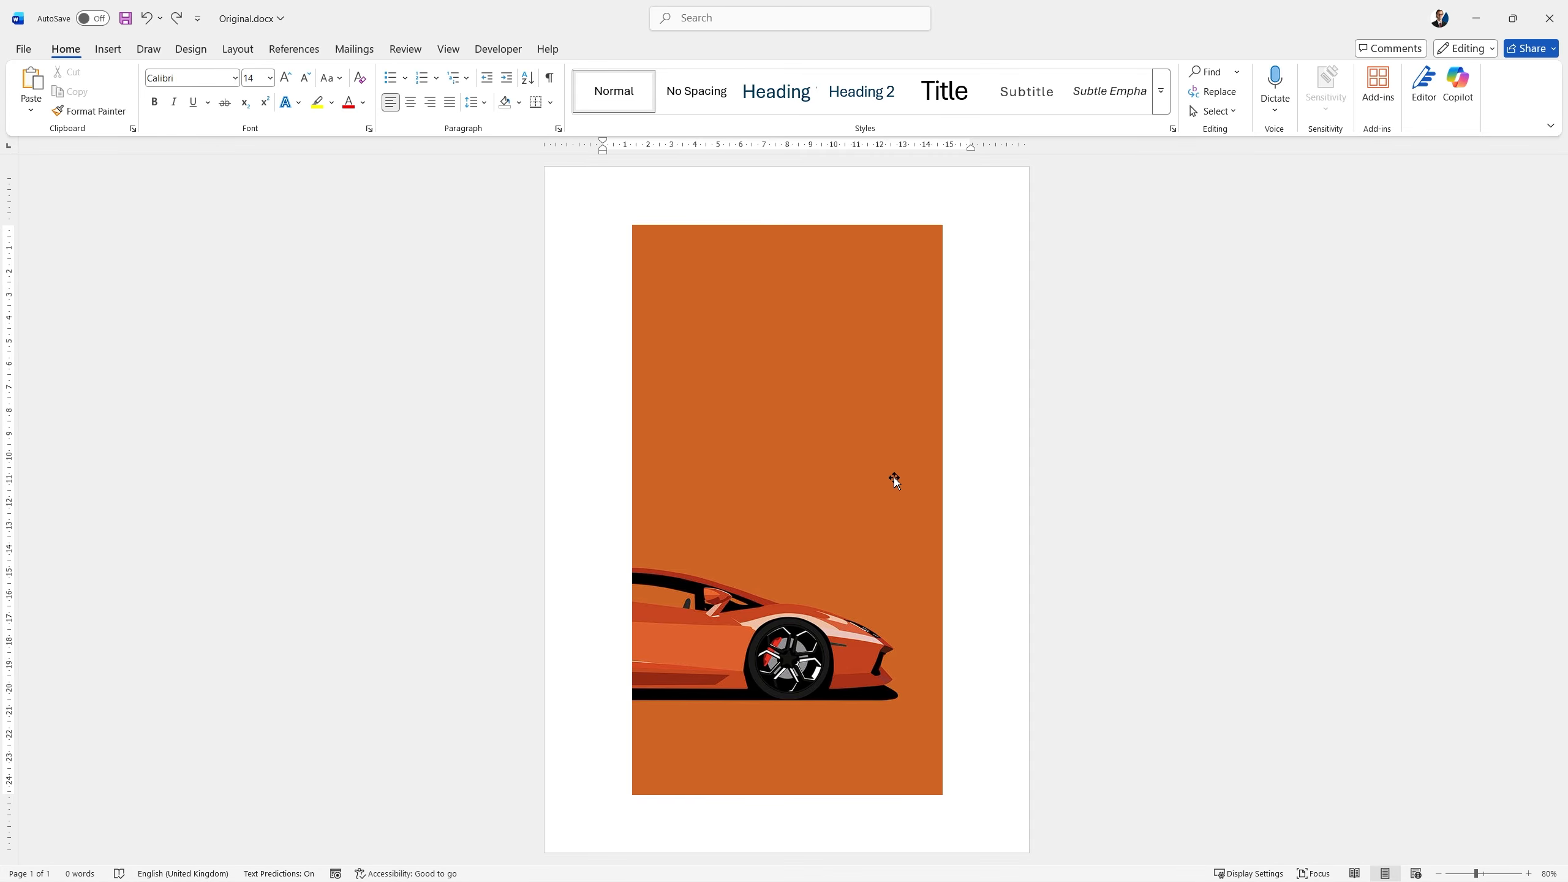
# Crop the orange car picture to the right arrow block shape.
pyautogui.click(854, 435)
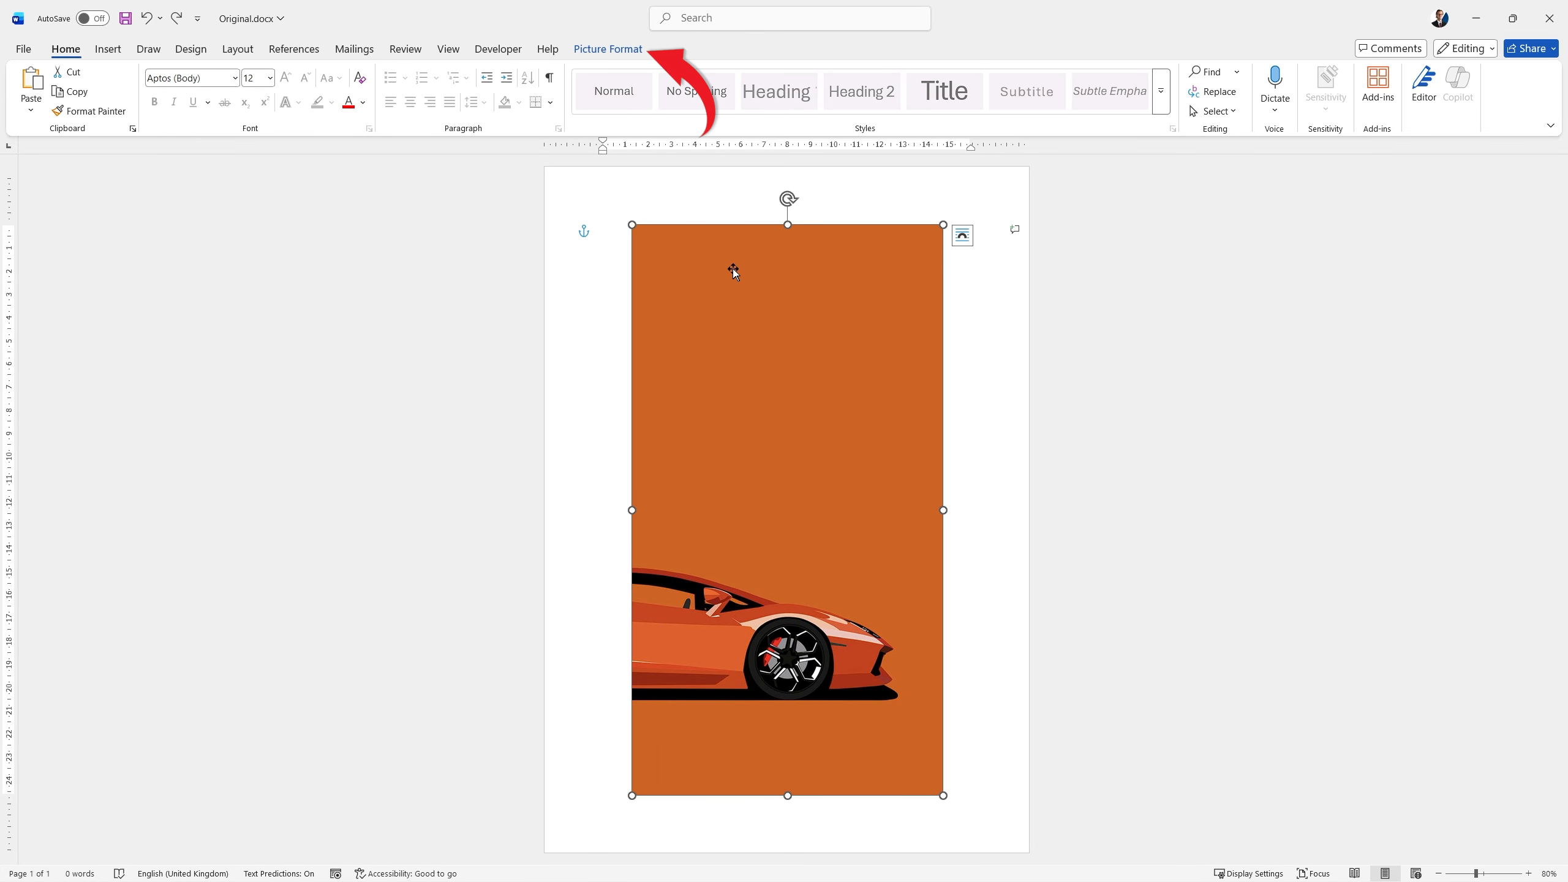
pyautogui.click(625, 56)
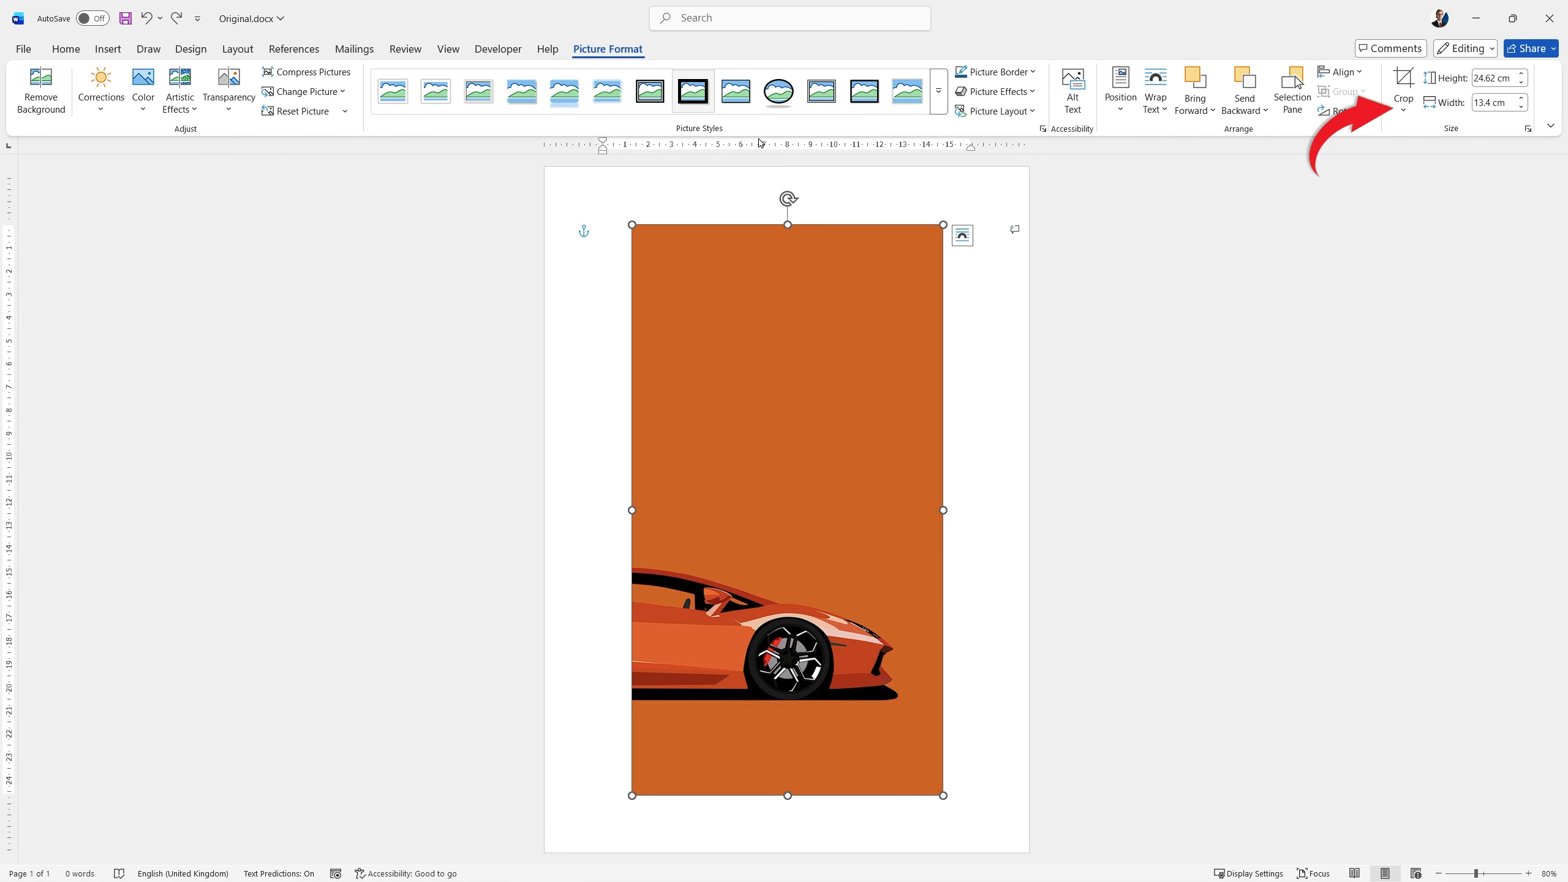
pyautogui.click(1409, 114)
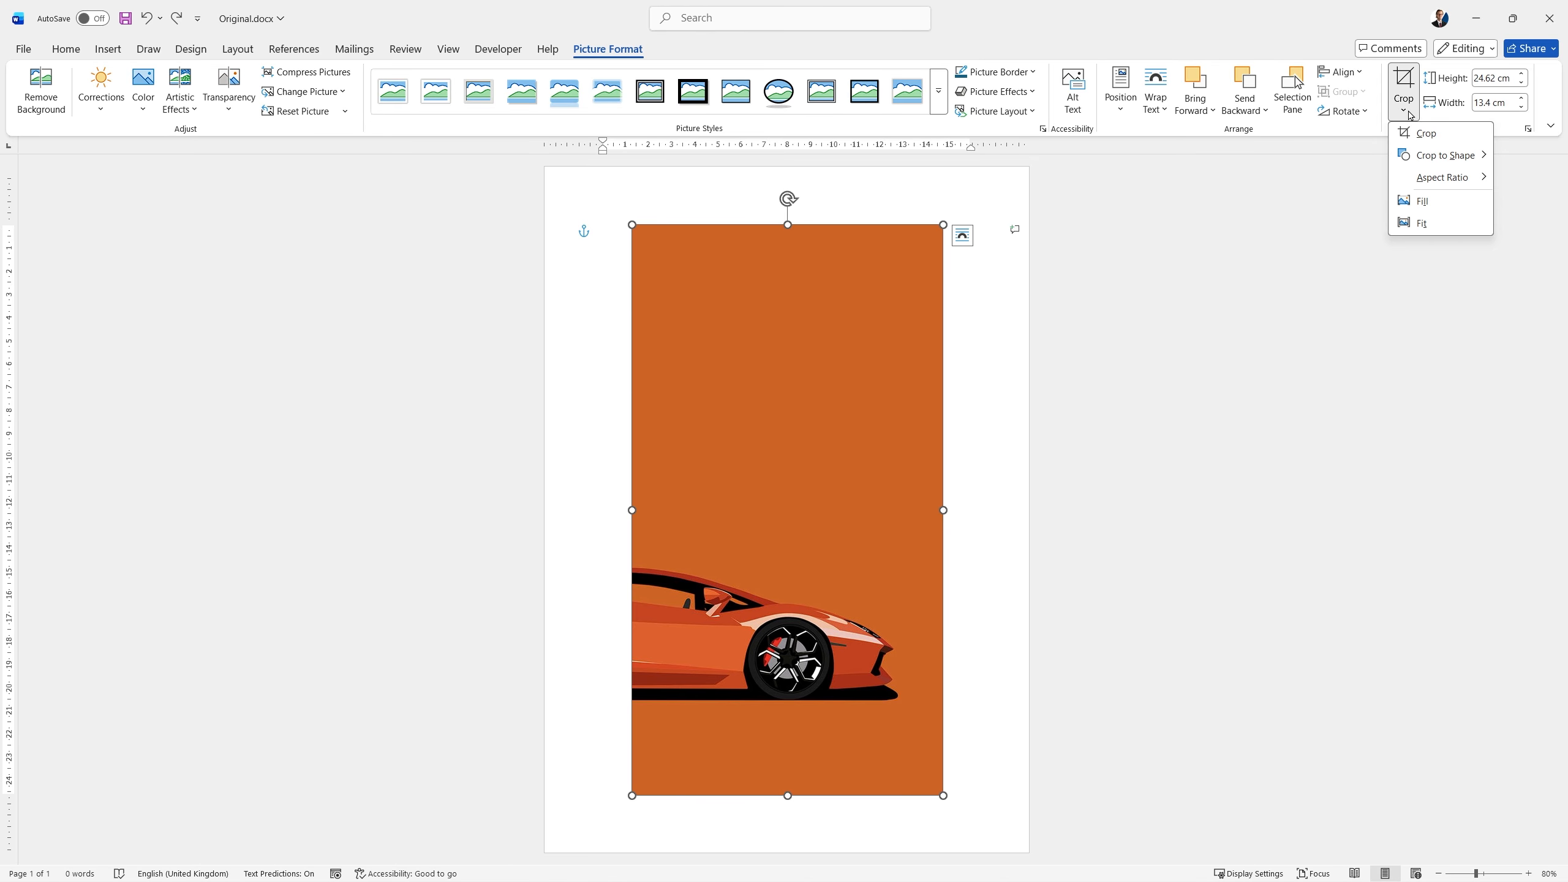
pyautogui.moveTo(1444, 154)
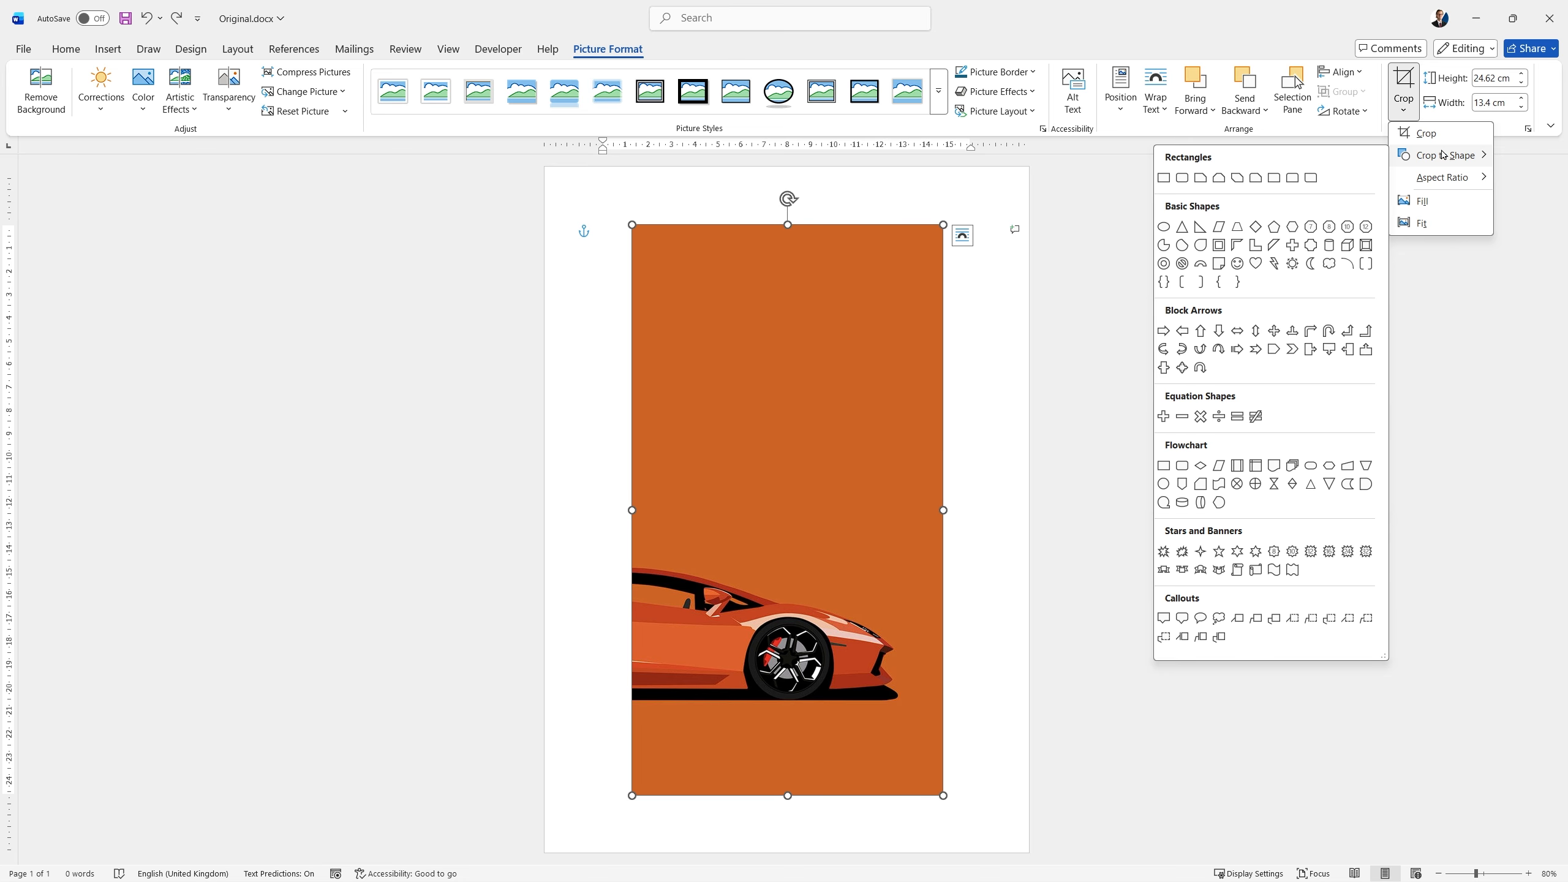
pyautogui.click(1163, 330)
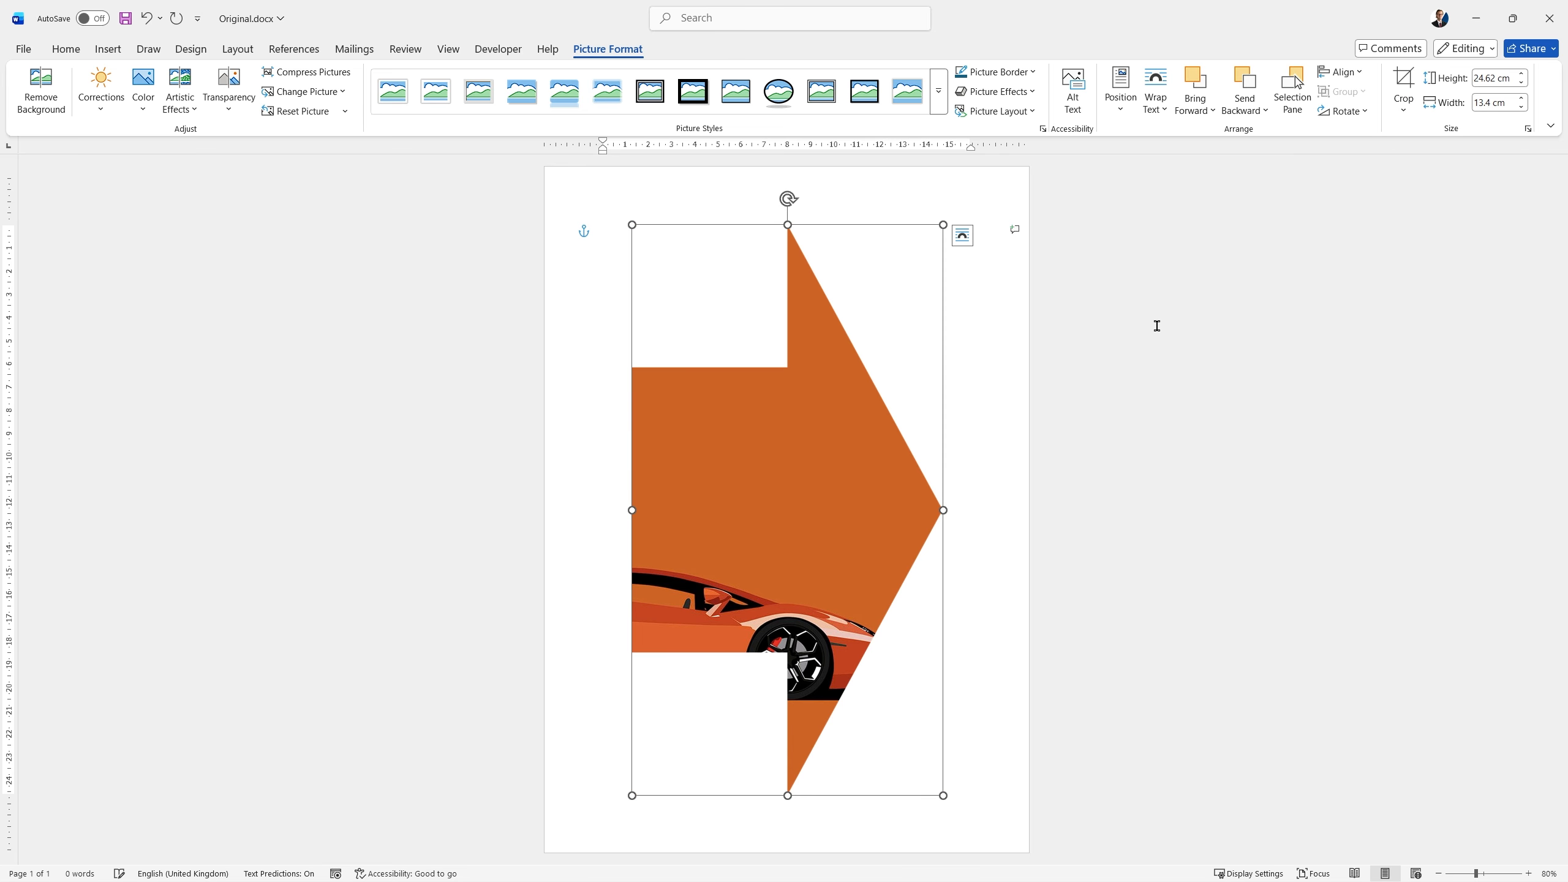
# Open the Crop to Shape choices for the arrow-shaped car picture.
pyautogui.click(1405, 113)
pyautogui.moveTo(1444, 154)
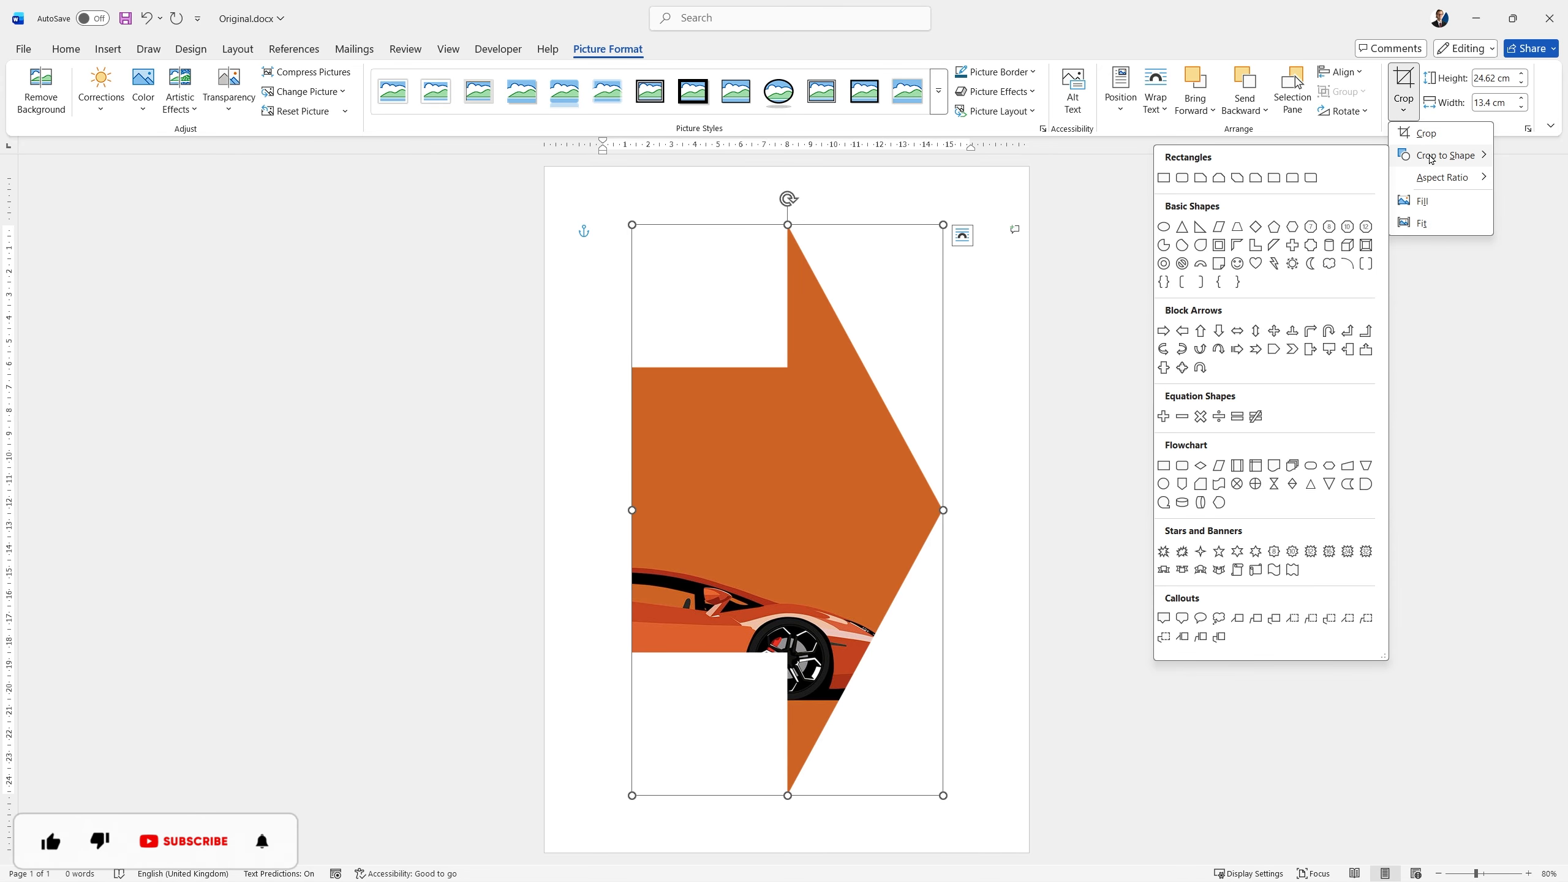